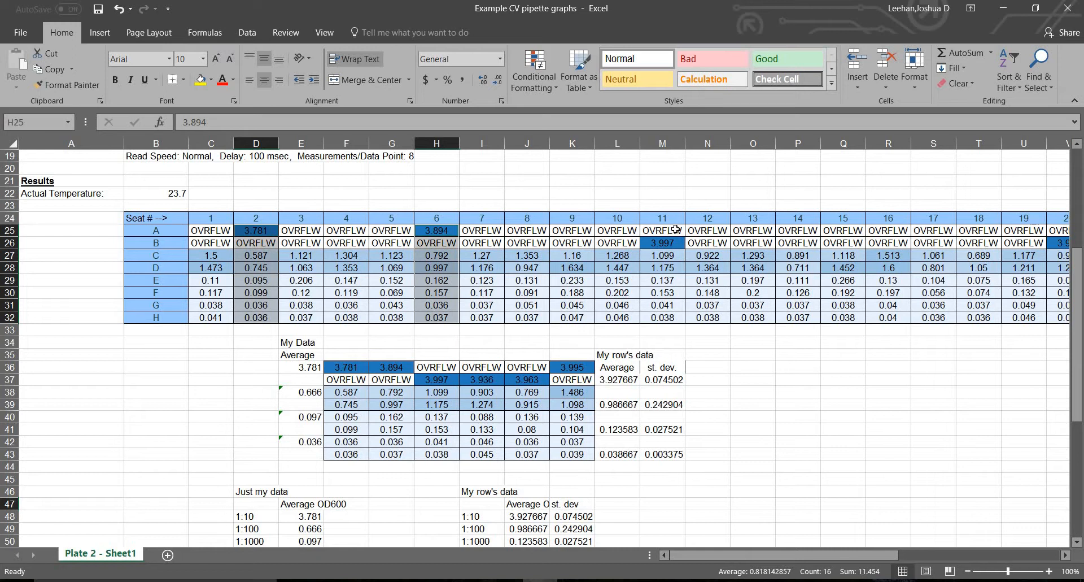
pyautogui.moveTo(666, 231); pyautogui.dragTo(703, 325)
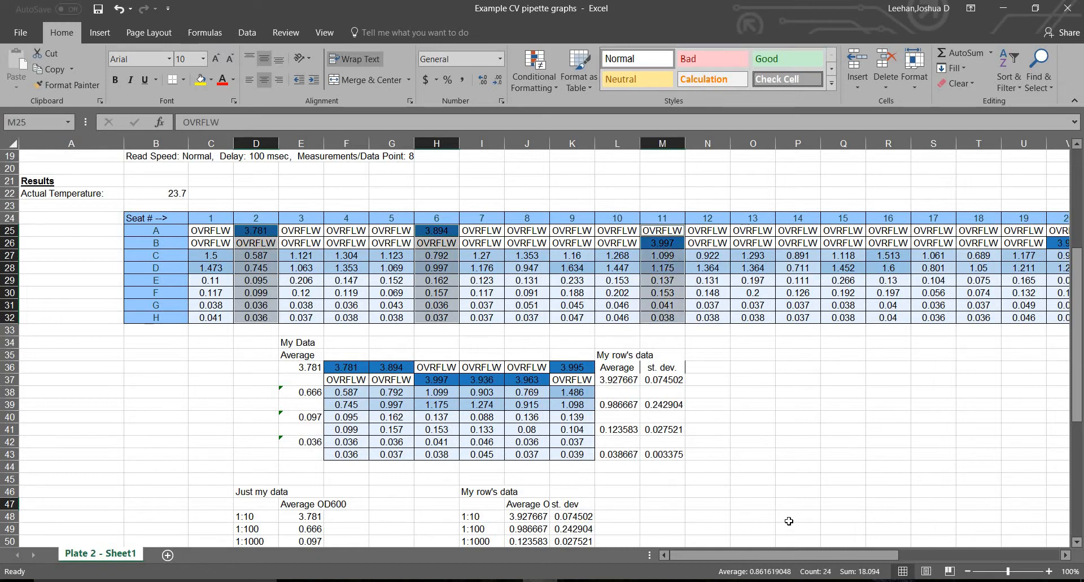
pyautogui.moveTo(780, 557); pyautogui.dragTo(869, 557)
pyautogui.keyDown('ctrl'); pyautogui.click(598, 231); pyautogui.keyUp('ctrl')
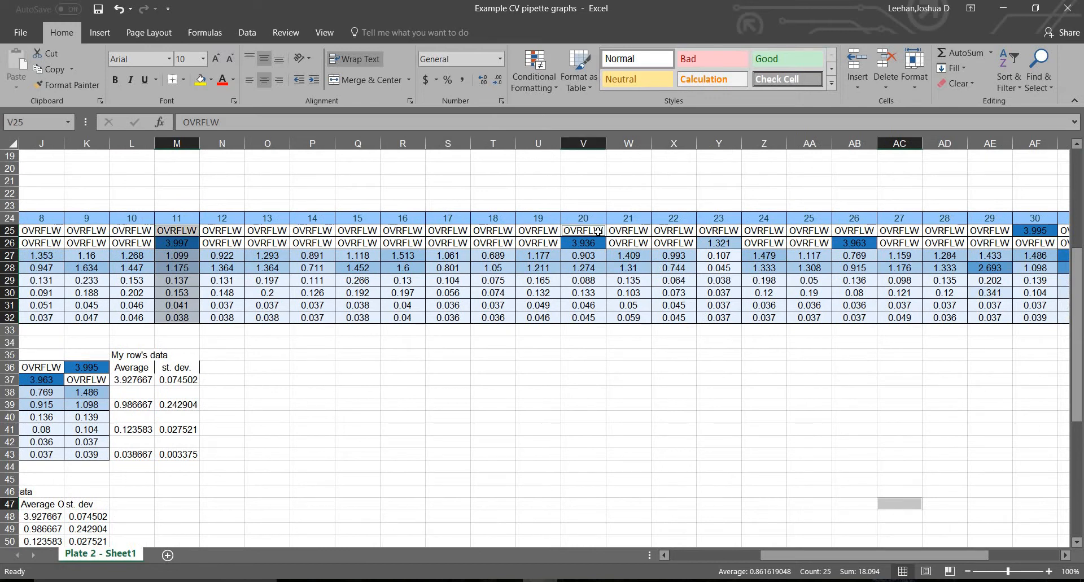
pyautogui.click(584, 254)
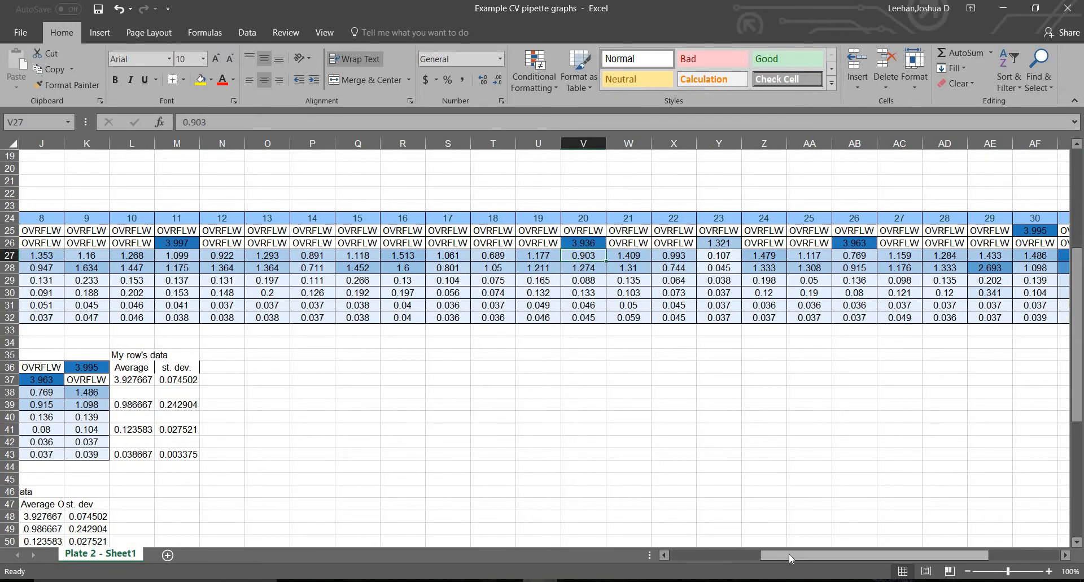
# Copy the readings in rows 25 to 32 for seats 2, 6, 11, 20, 26 and 30 together into a block starting at W38.
pyautogui.moveTo(791, 556); pyautogui.dragTo(667, 557)
pyautogui.moveTo(253, 228); pyautogui.dragTo(256, 317)
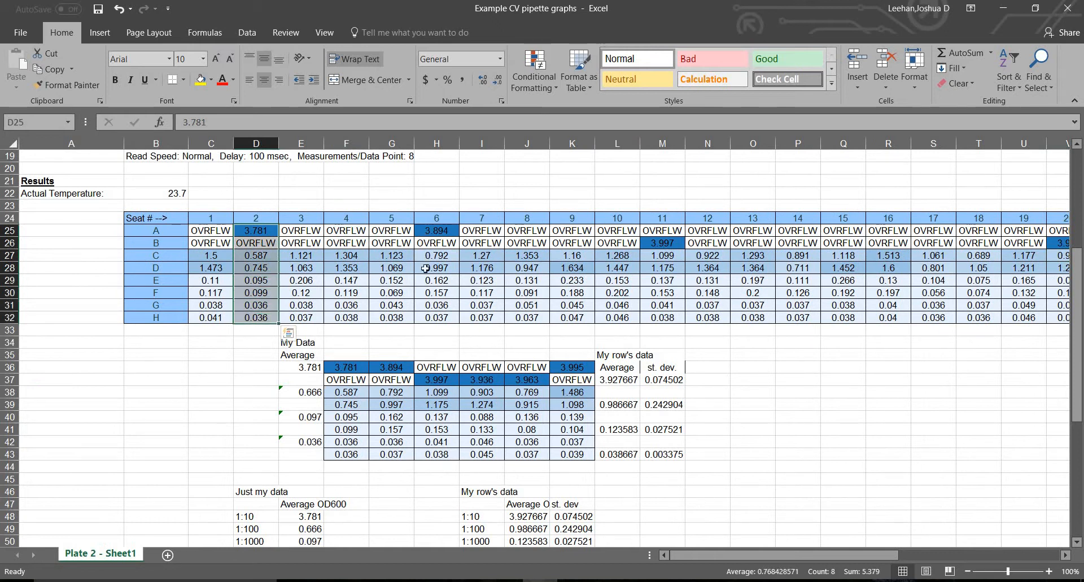
pyautogui.moveTo(435, 230); pyautogui.dragTo(435, 317)
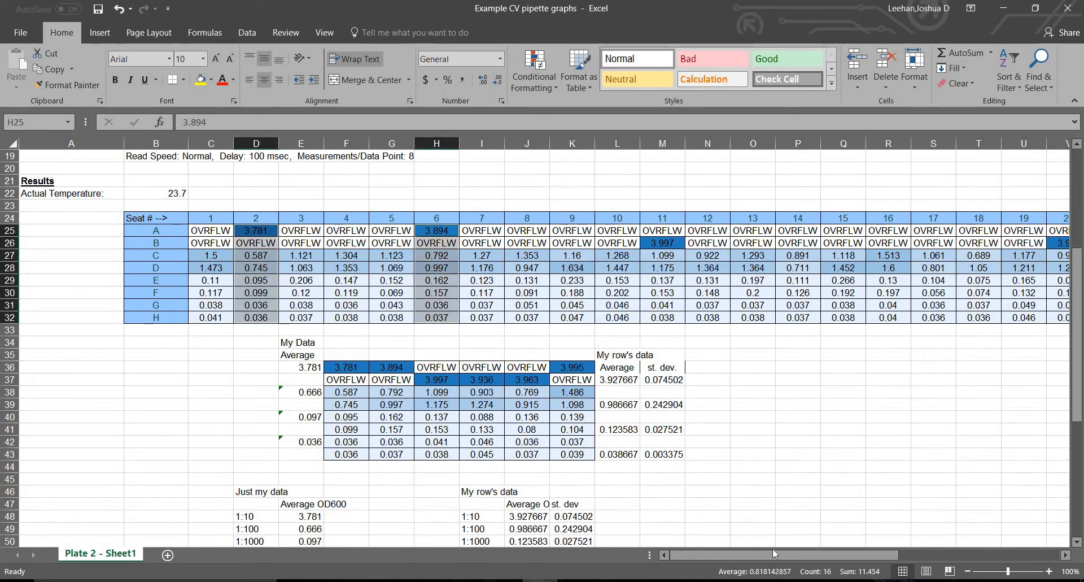
pyautogui.moveTo(761, 554); pyautogui.dragTo(782, 555)
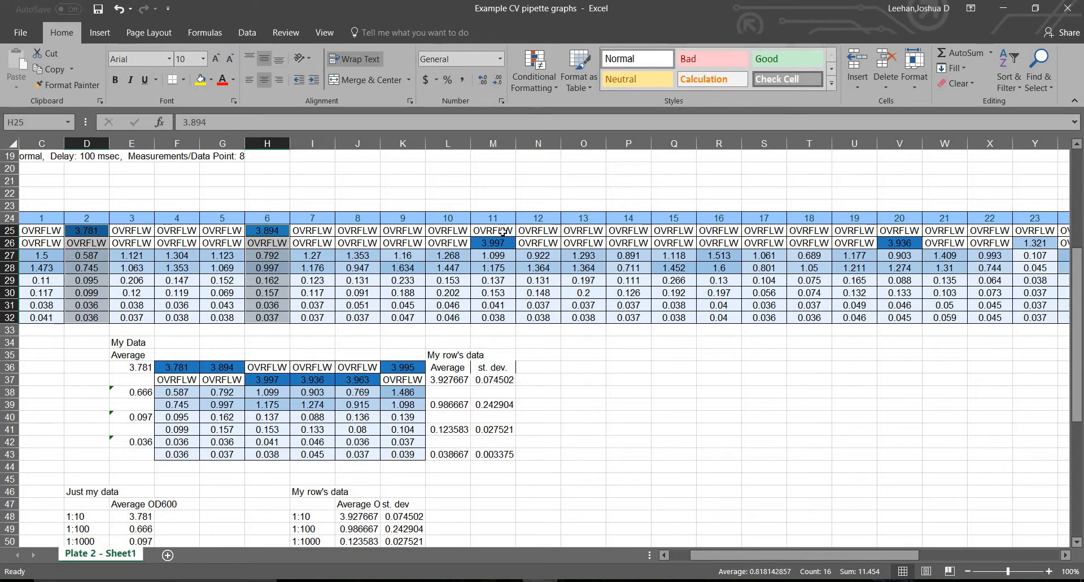
pyautogui.moveTo(503, 231); pyautogui.dragTo(502, 318)
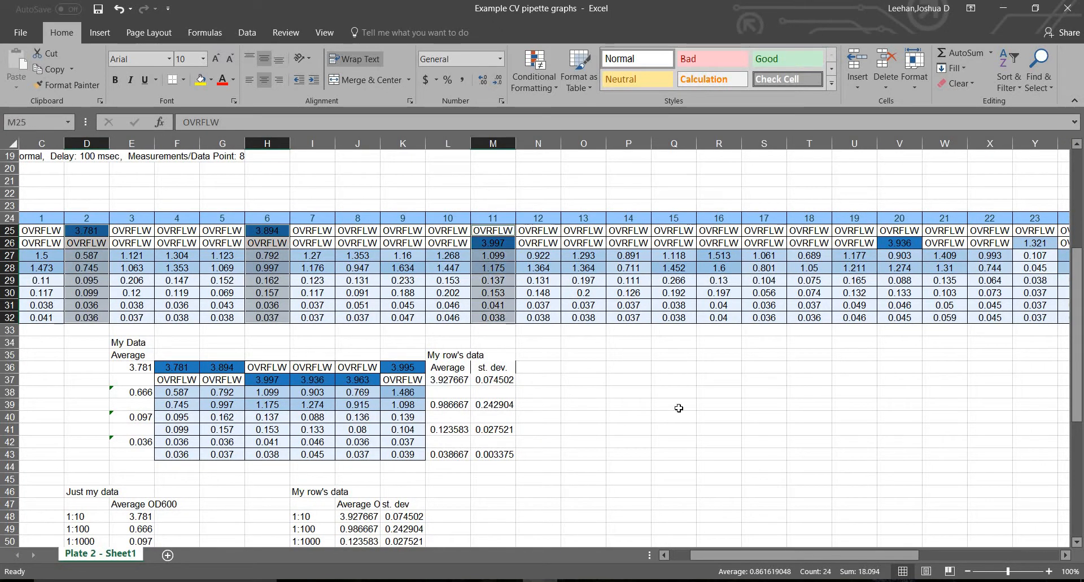
pyautogui.moveTo(782, 551); pyautogui.dragTo(678, 251)
pyautogui.moveTo(617, 230); pyautogui.dragTo(618, 312)
pyautogui.moveTo(909, 231); pyautogui.dragTo(898, 320)
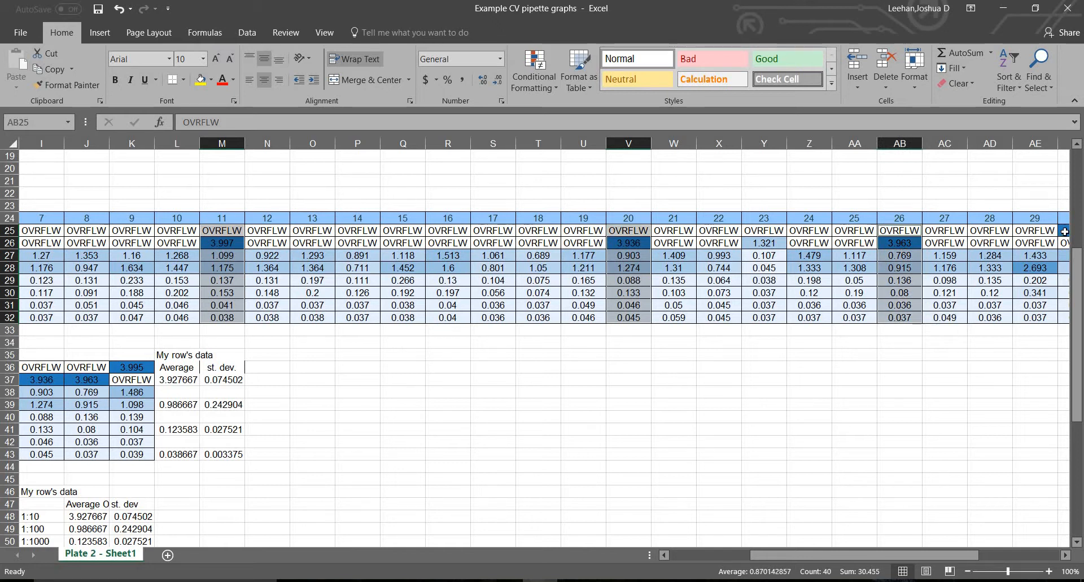
pyautogui.moveTo(1064, 231); pyautogui.dragTo(1071, 320)
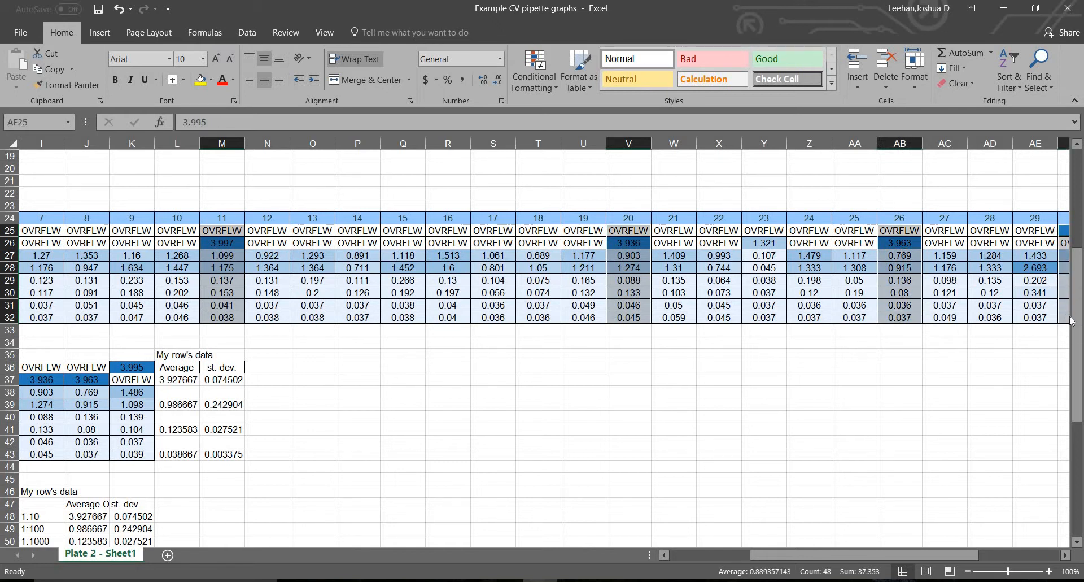
pyautogui.hotkey('ctrl', 'c')
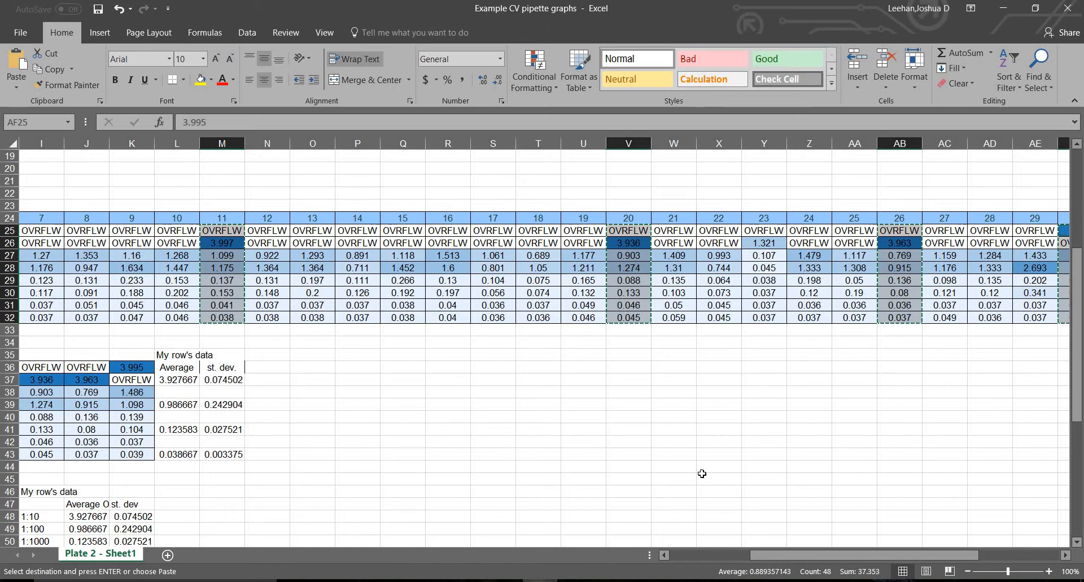
pyautogui.click(682, 389)
pyautogui.hotkey('ctrl', 'v')
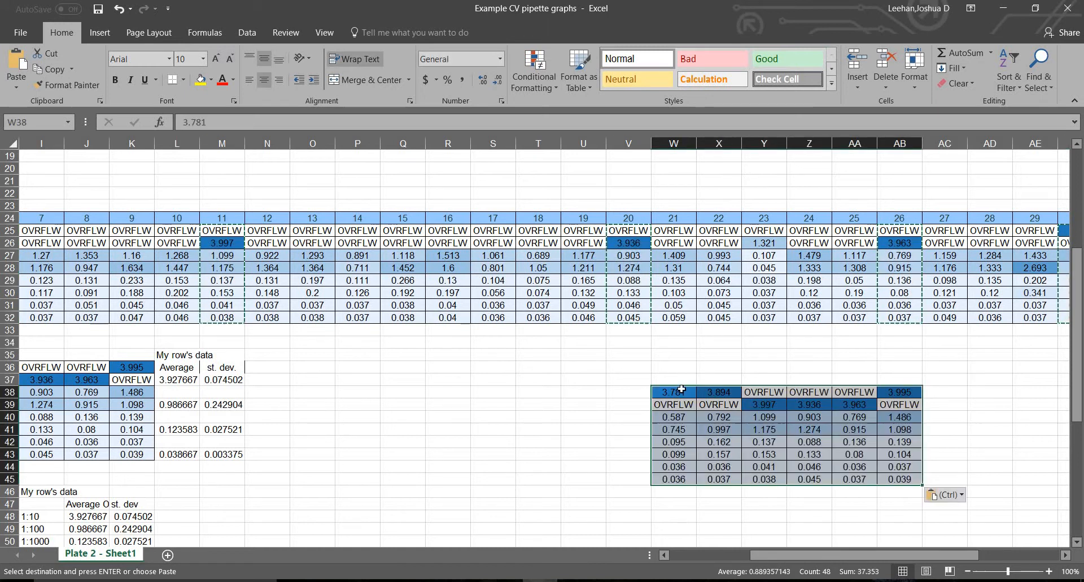
# Label the copied block with "My Data" in W37 and "My Row" in Z37.
pyautogui.click(771, 379)
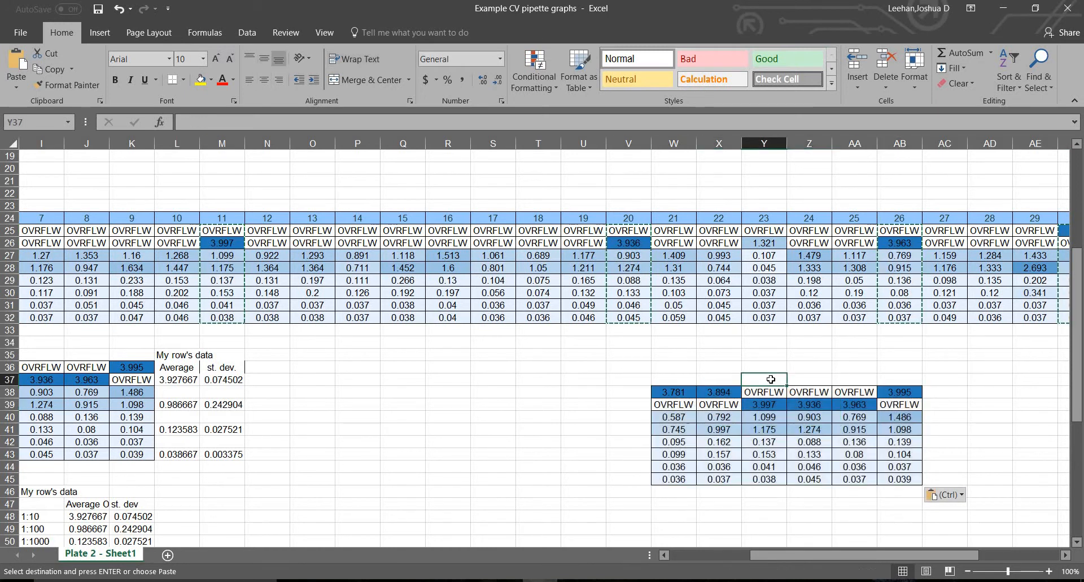
pyautogui.click(666, 382)
pyautogui.write('My Data')
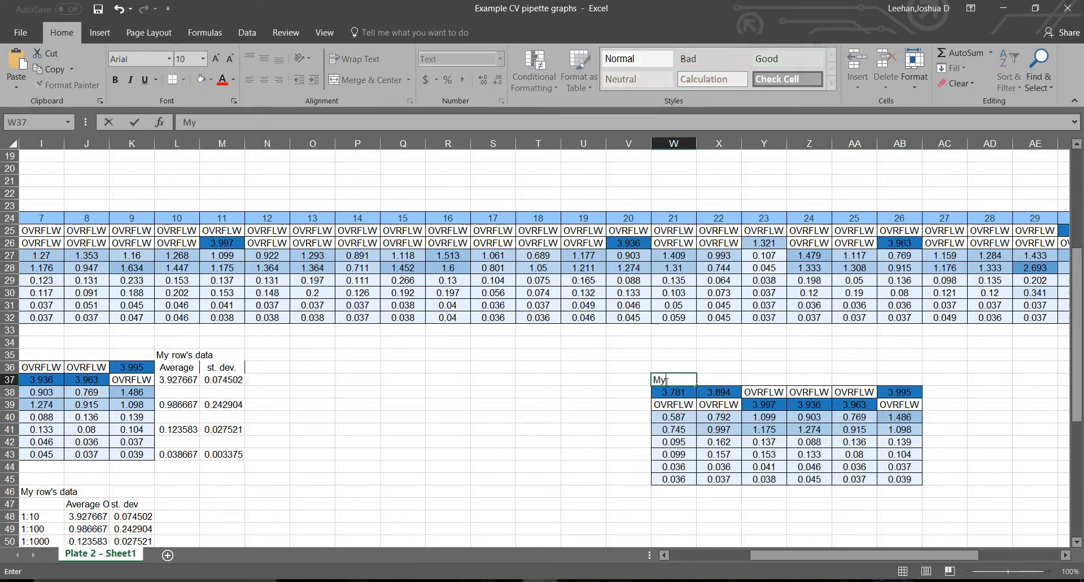
pyautogui.press('Tab')
pyautogui.press('Tab')
pyautogui.press('Tab')
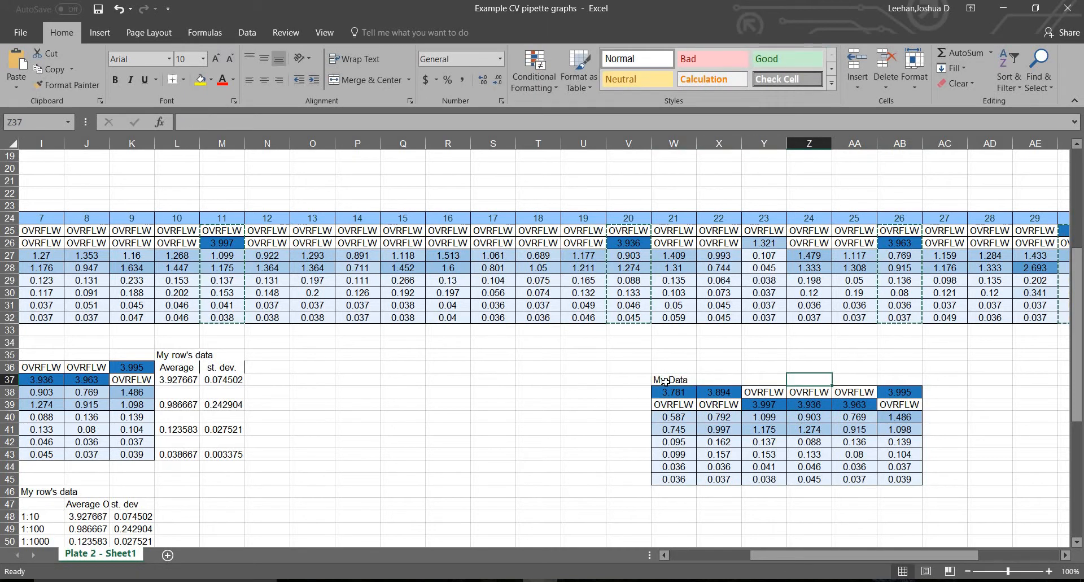
pyautogui.write('My Row')
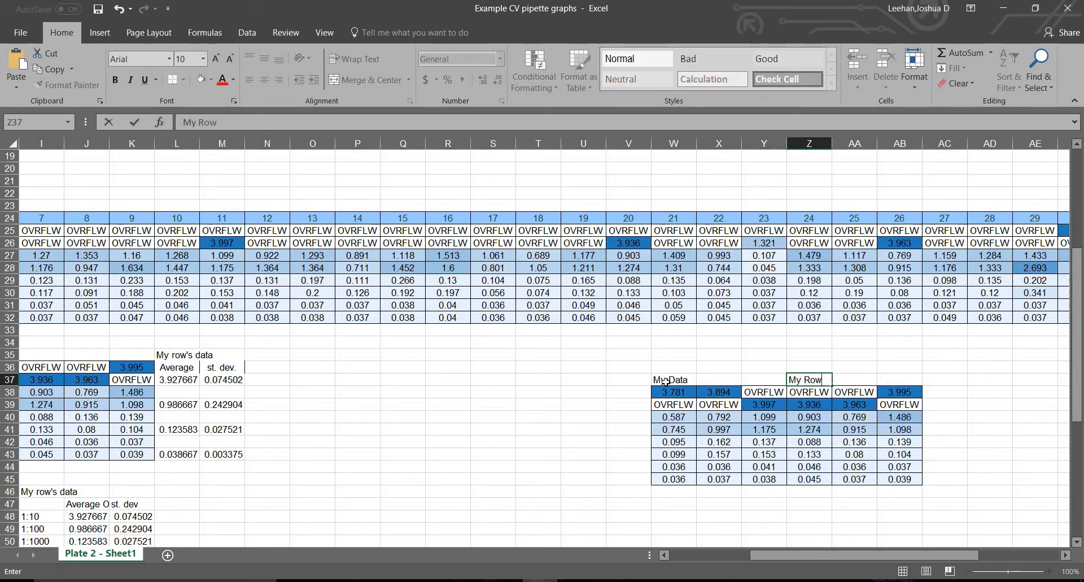
pyautogui.write('s')
pyautogui.press('BackSpace')
pyautogui.press('Return')
pyautogui.write('s')
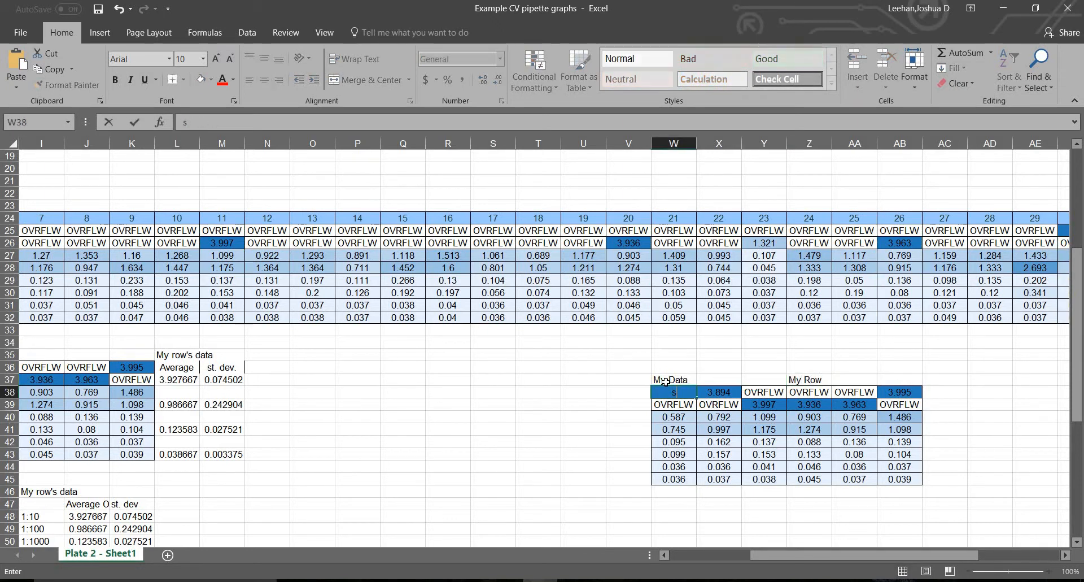
pyautogui.press('Escape')
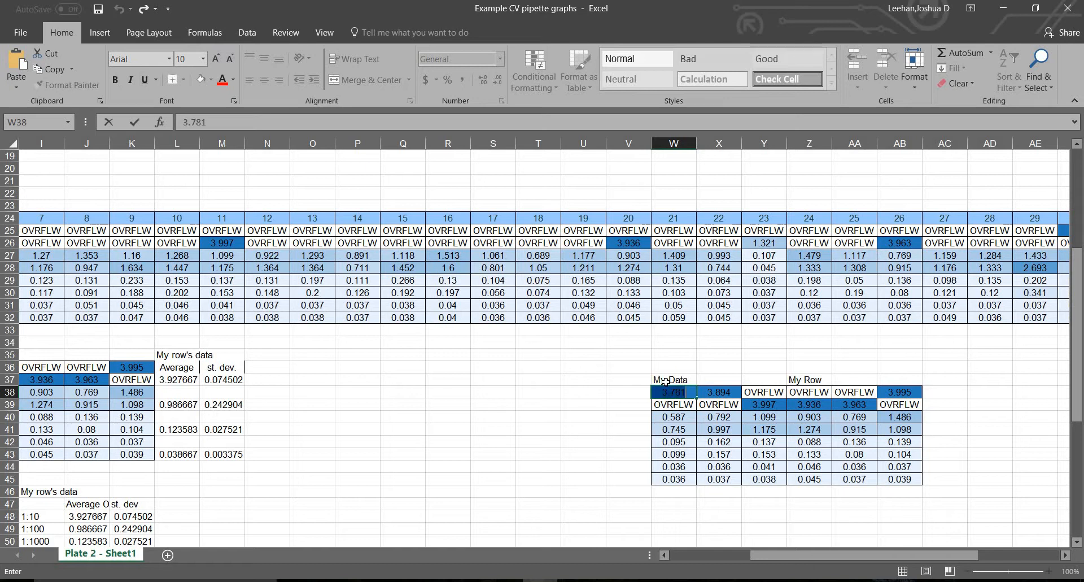
# Extend the heading in Z37 so that it reads "My Row's Data".
pyautogui.click(827, 380)
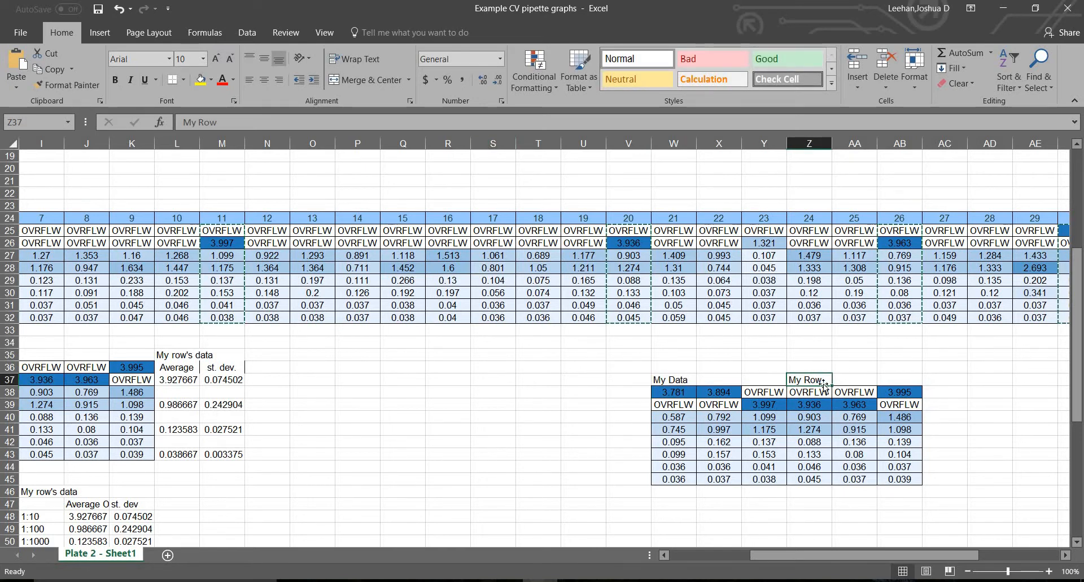
pyautogui.press('F2')
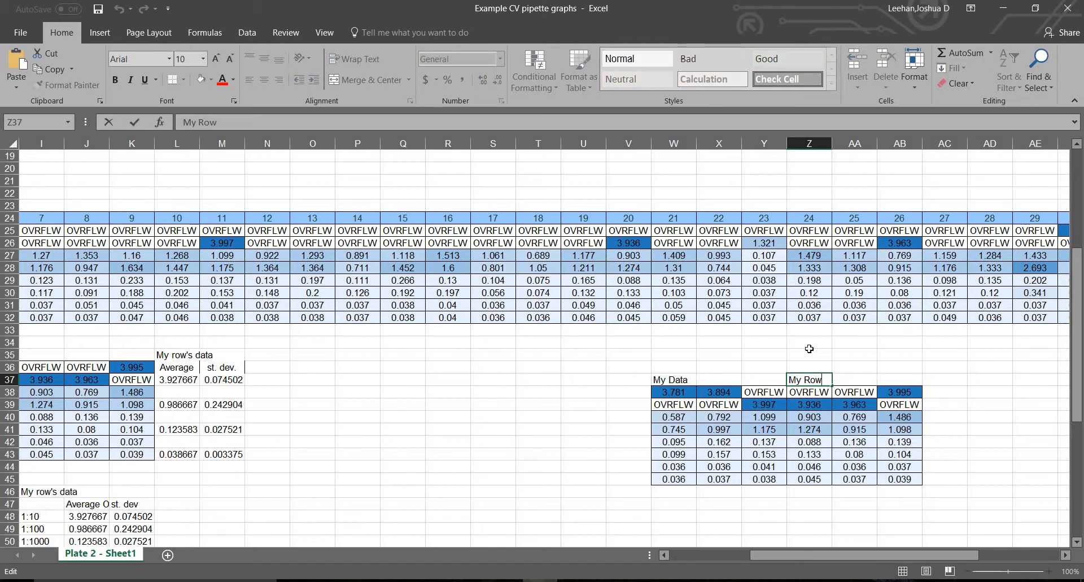
pyautogui.write("'s Data")
pyautogui.press('Return')
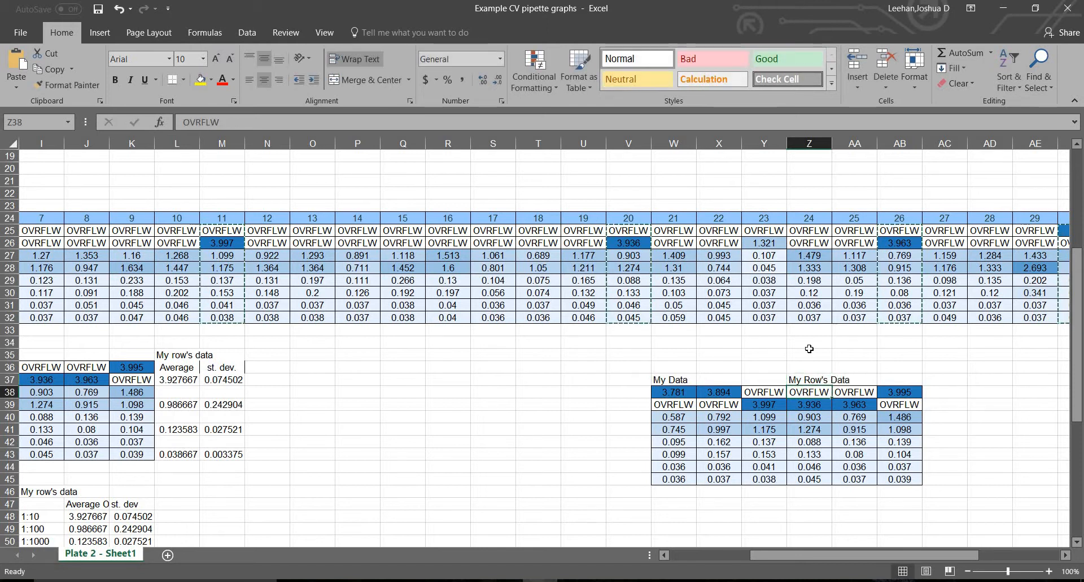
# Enter a formula in V38 that averages the first pair of My Data readings, W38:W39.
pyautogui.click(635, 392)
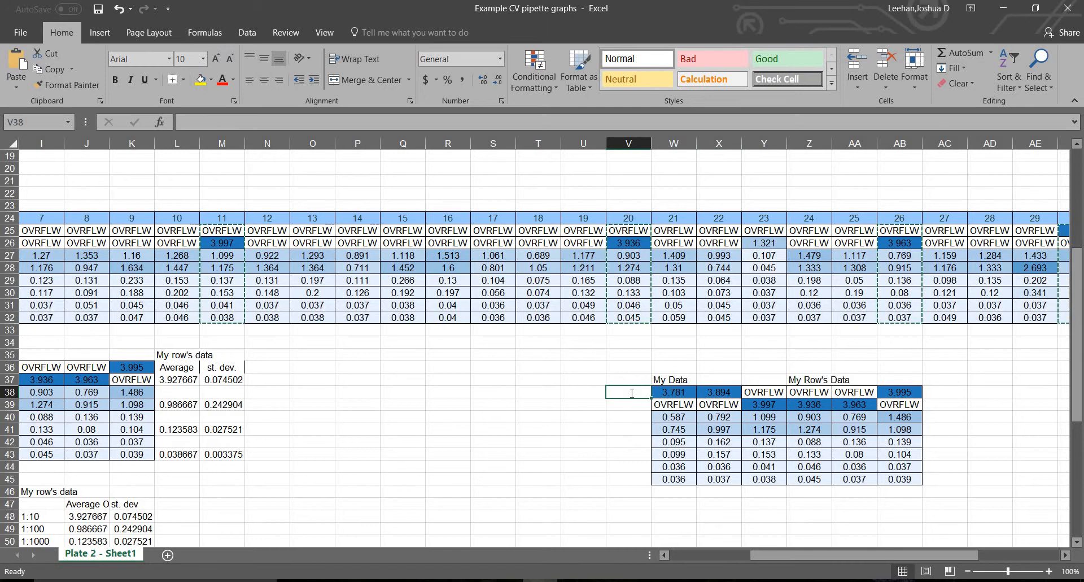
pyautogui.doubleClick(632, 393)
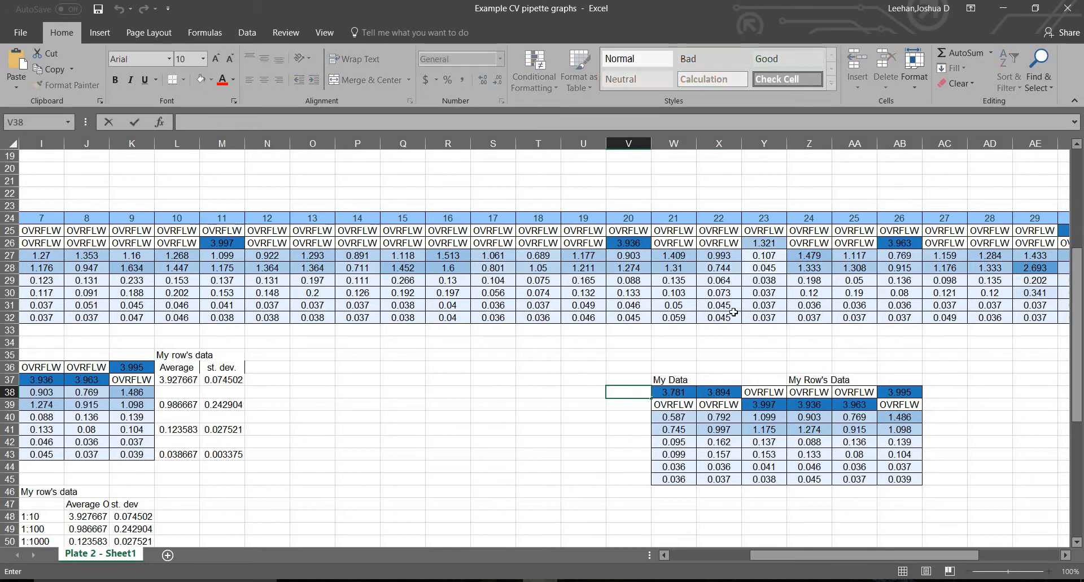
pyautogui.write('=average(')
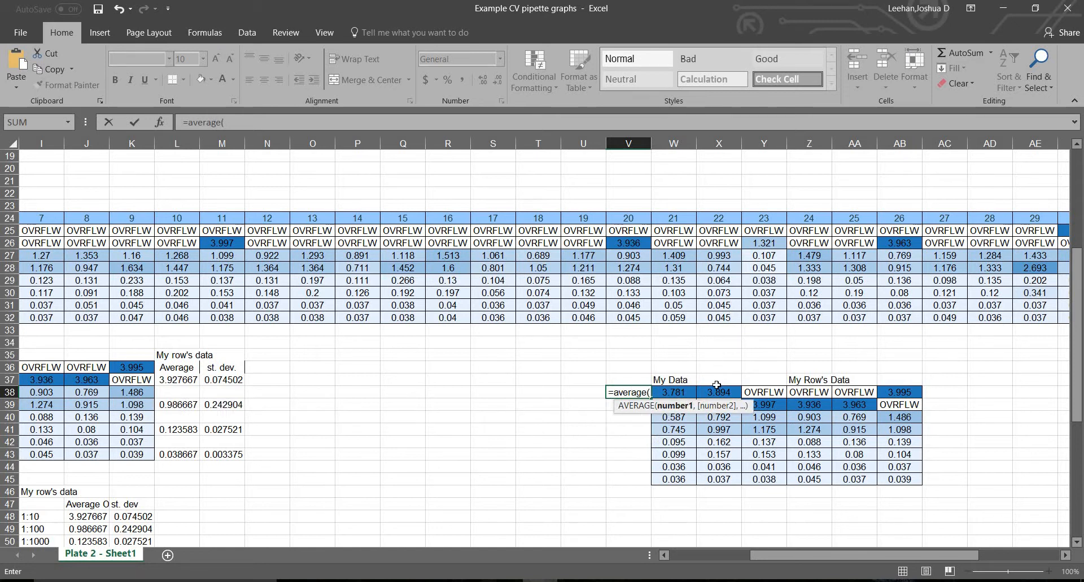
pyautogui.click(665, 390)
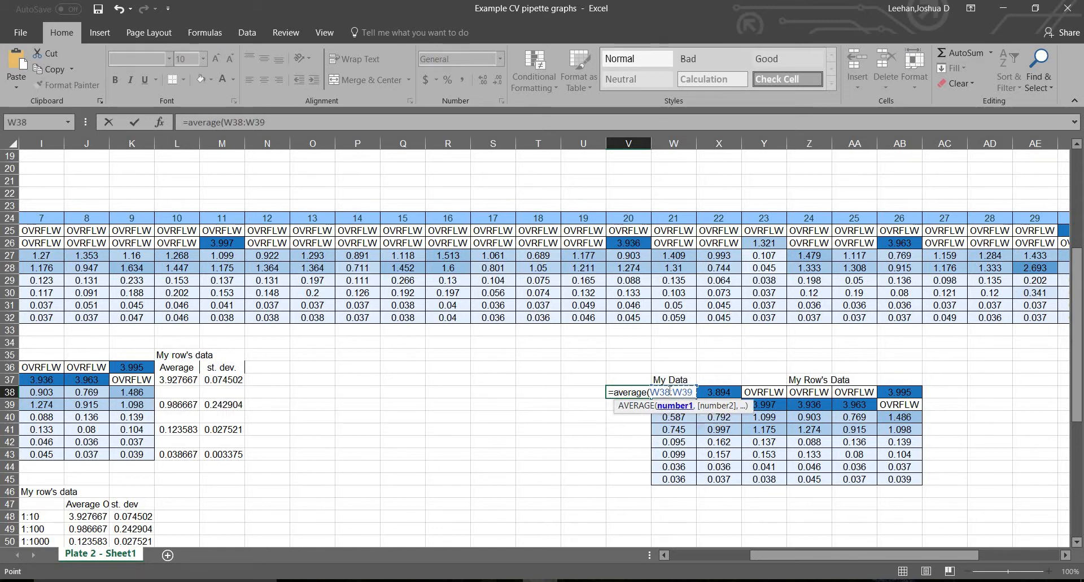
pyautogui.press('Return')
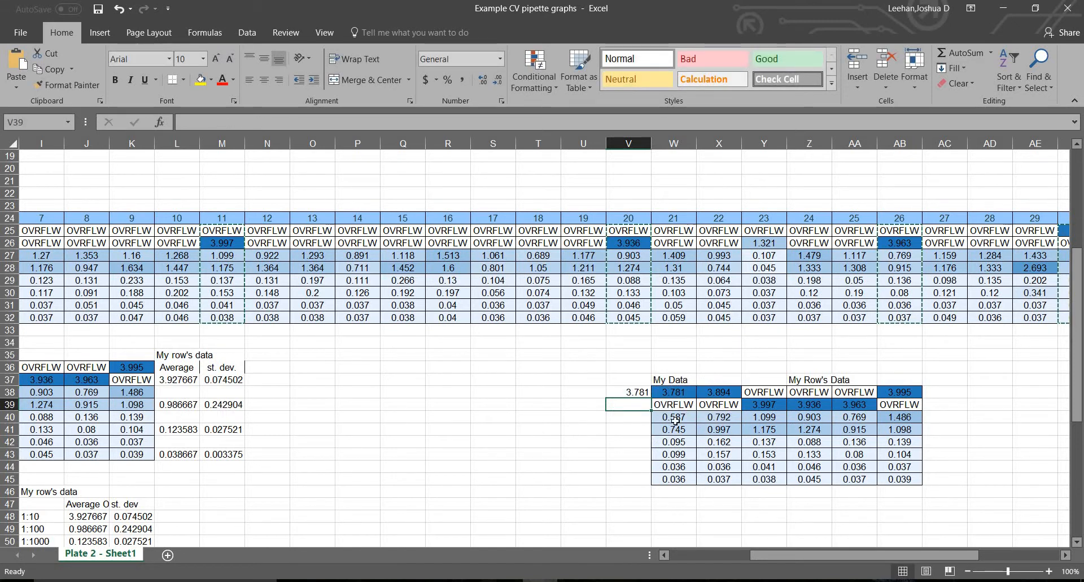
# Enter a formula in V40 that averages the second pair of My Data readings, W40:W41.
pyautogui.click(643, 414)
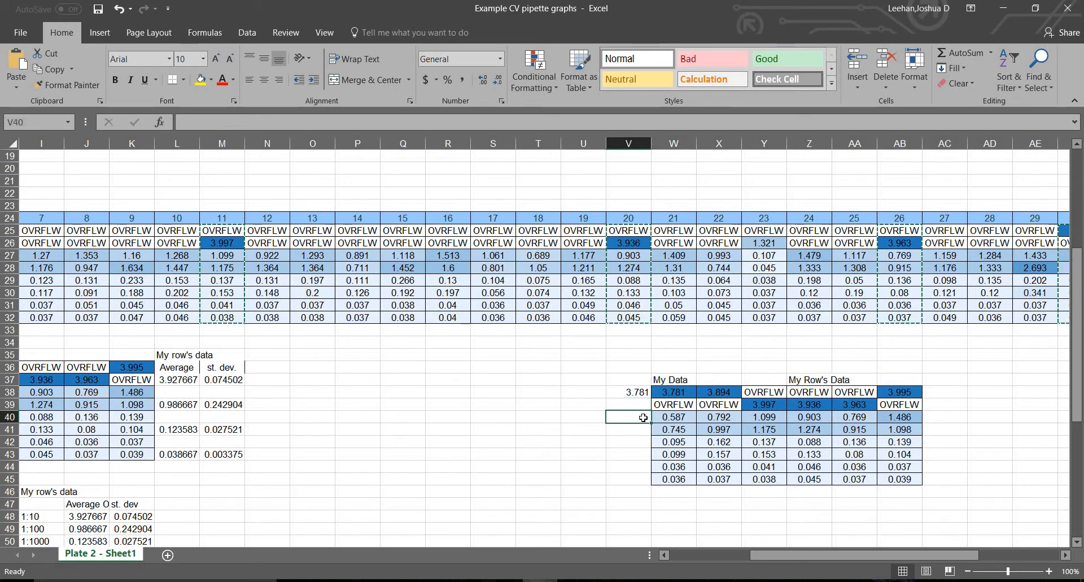
pyautogui.write('=average(')
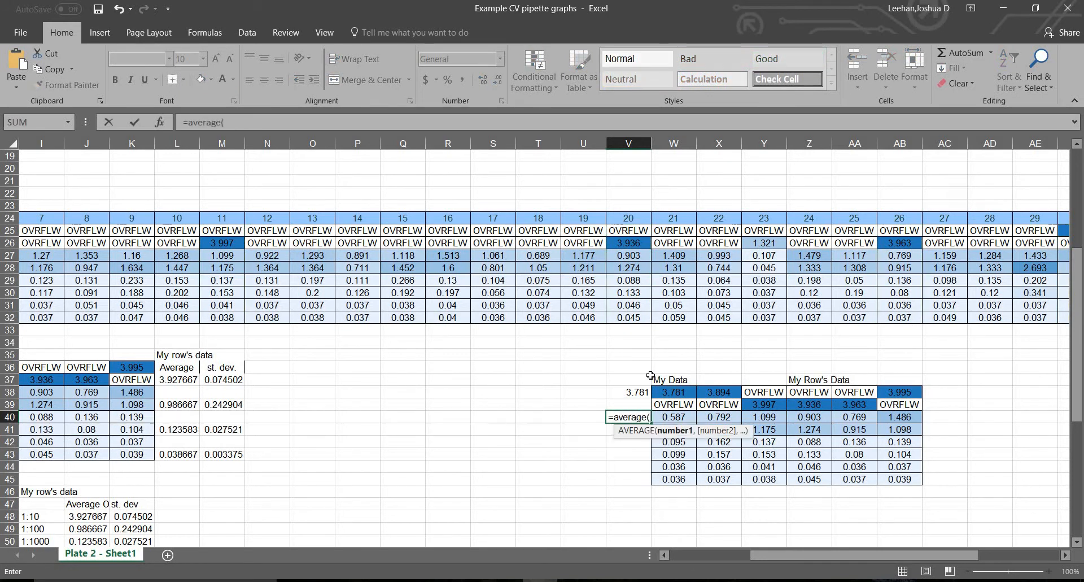
pyautogui.moveTo(684, 419); pyautogui.dragTo(681, 432)
pyautogui.press('Return')
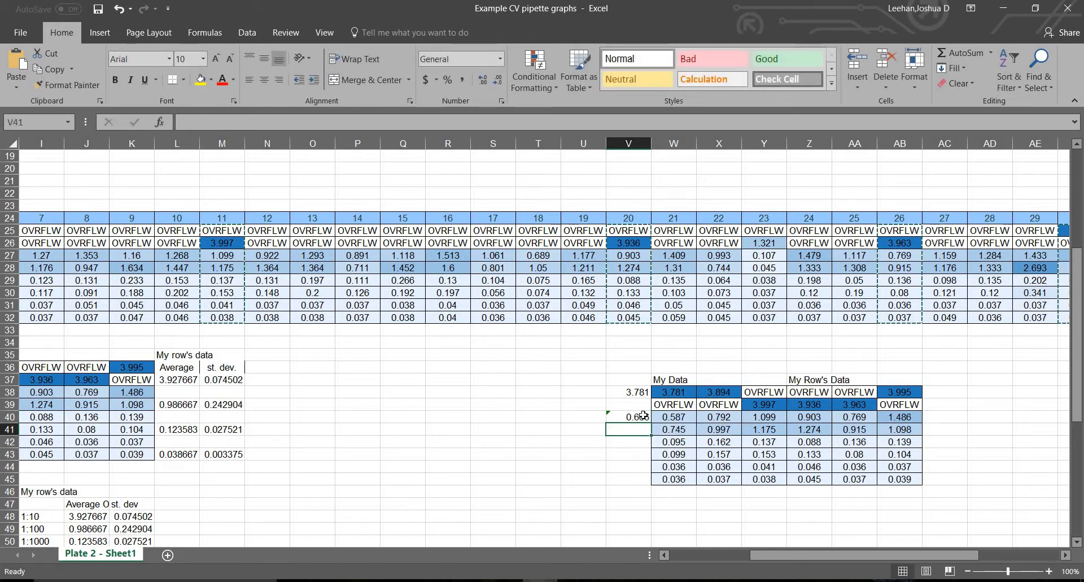
# Copy the average formula from V40 into V42 and V44 for the two remaining pairs of readings.
pyautogui.click(633, 391)
pyautogui.click(633, 418)
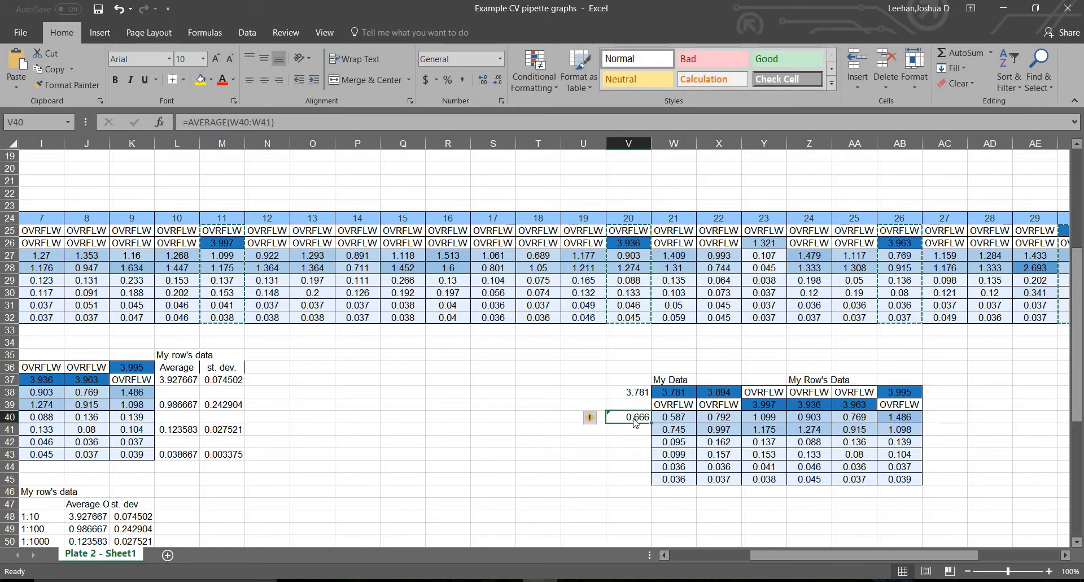
pyautogui.hotkey('ctrl', 'c')
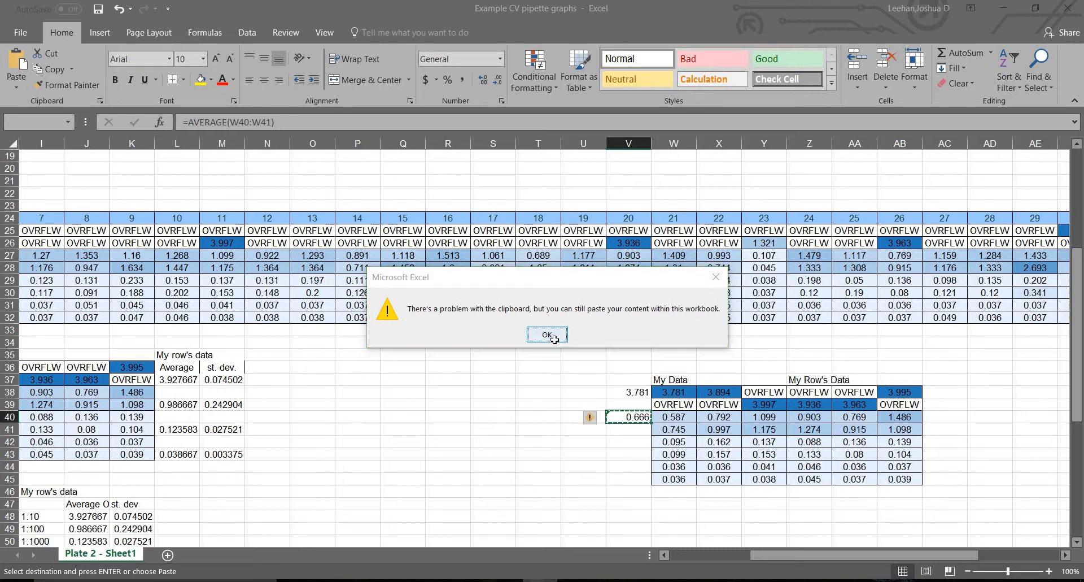
pyautogui.click(547, 336)
pyautogui.click(626, 445)
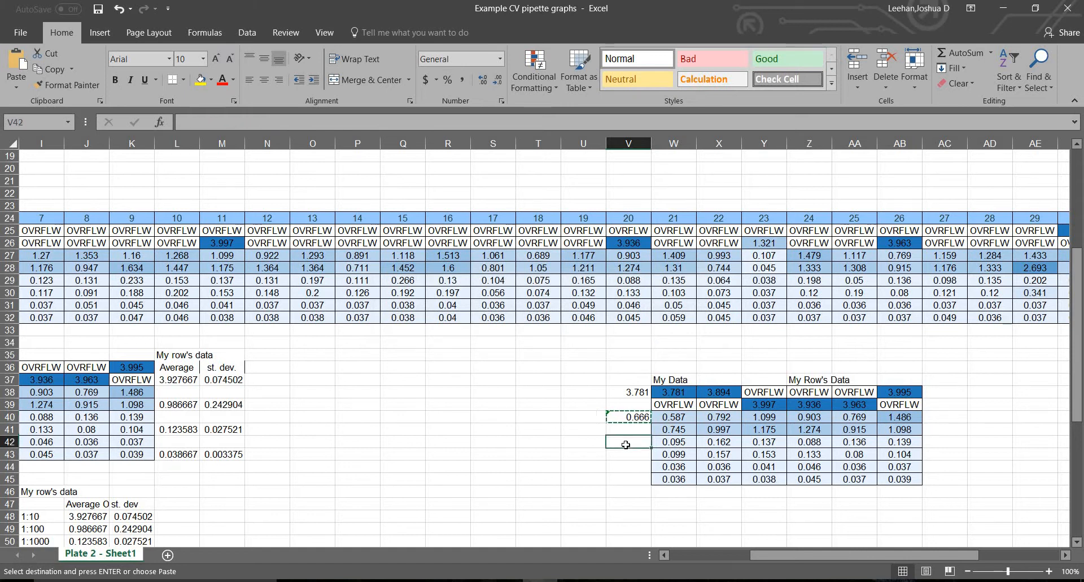
pyautogui.hotkey('ctrl', 'v')
pyautogui.click(632, 467)
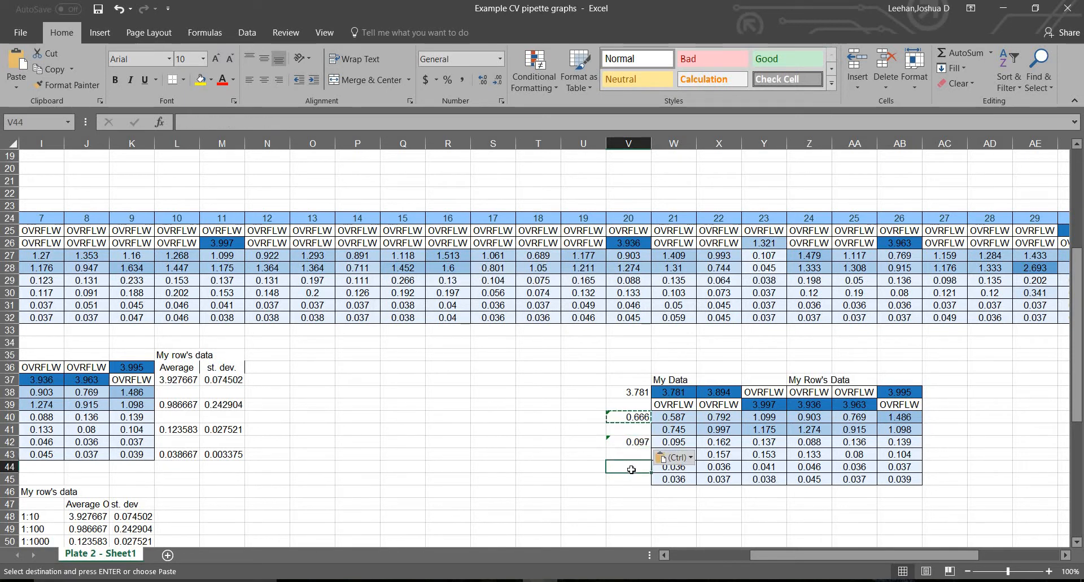
pyautogui.hotkey('ctrl', 'v')
# Format the empty cells U38:U46, beside the My Data averages, as Text.
pyautogui.click(597, 404)
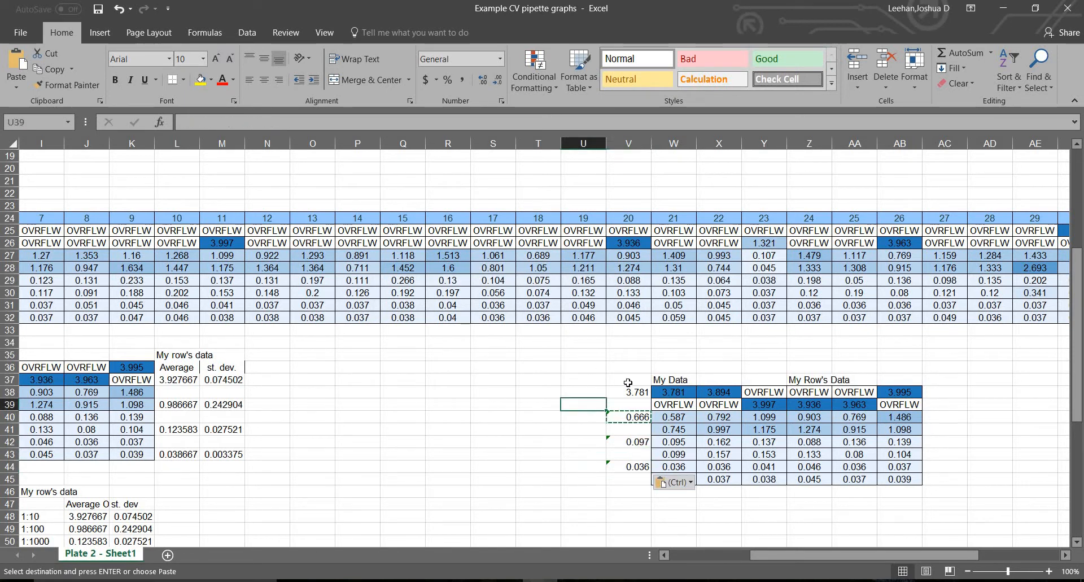
pyautogui.doubleClick(628, 382)
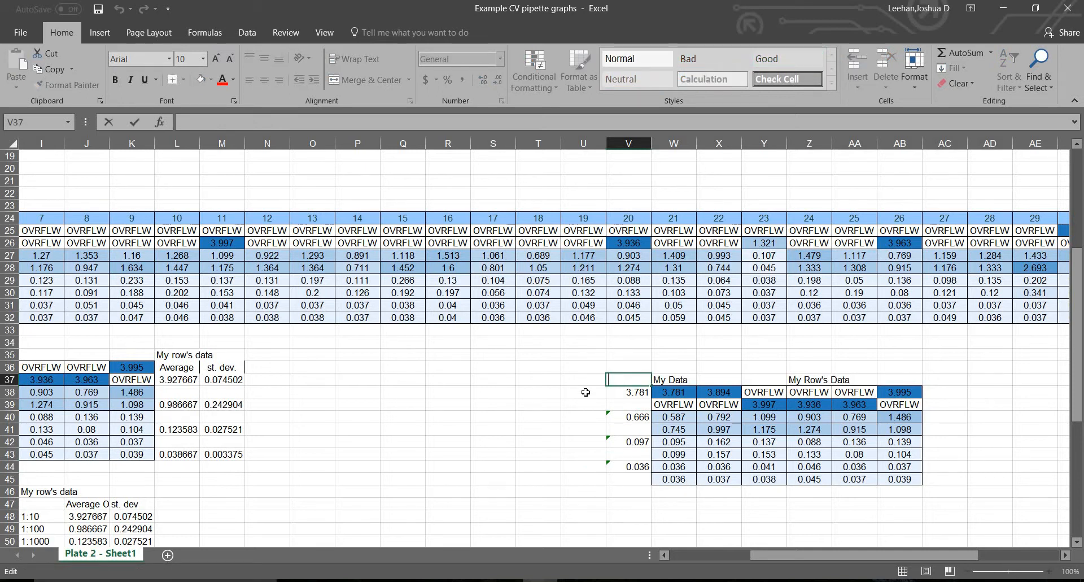
pyautogui.moveTo(586, 392); pyautogui.dragTo(588, 491)
pyautogui.rightClick(589, 463)
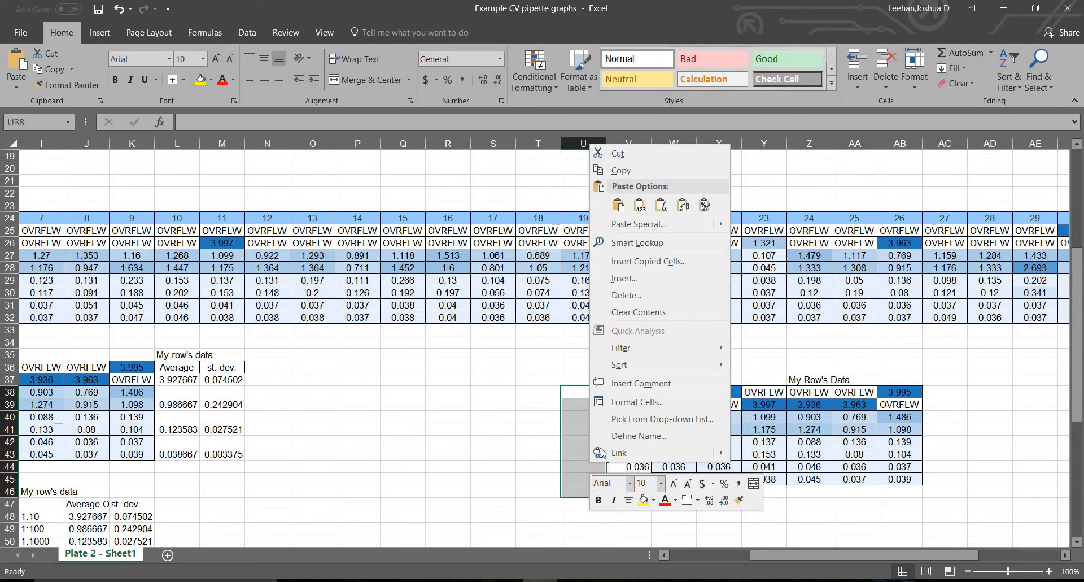
pyautogui.click(618, 402)
pyautogui.click(465, 378)
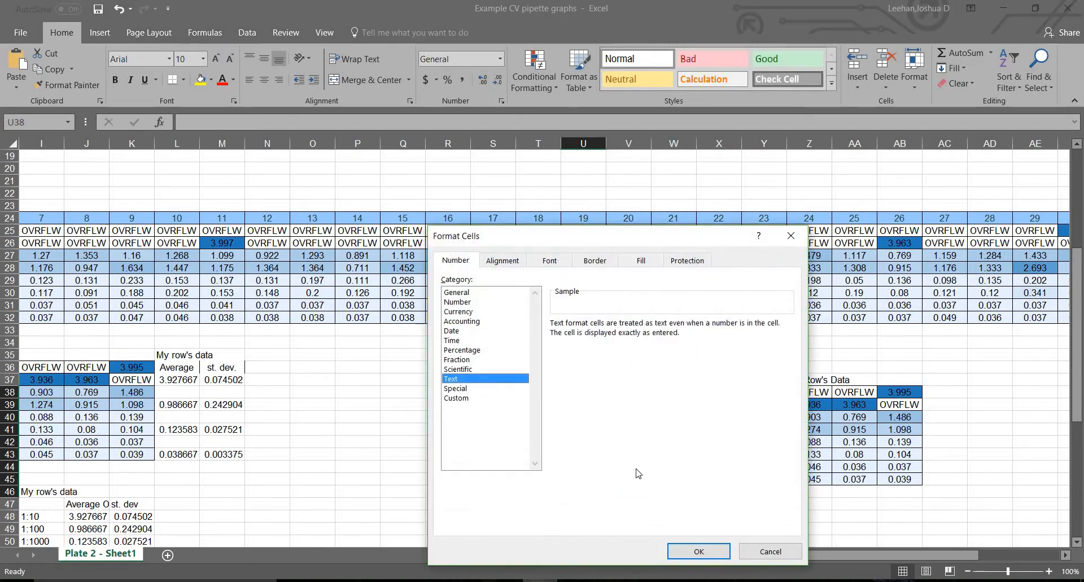
pyautogui.click(682, 553)
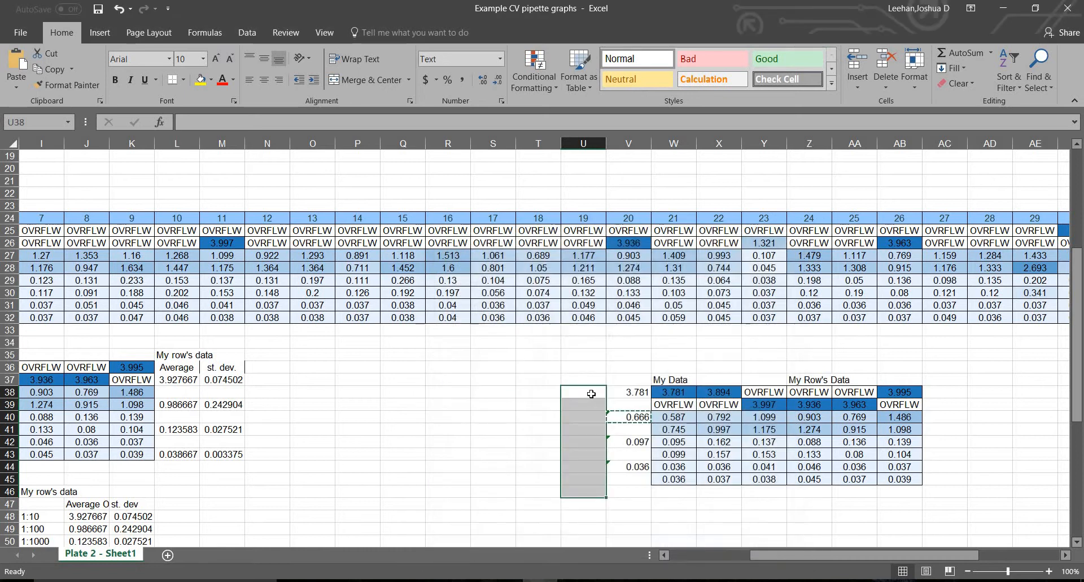
# Label the dilutions beside the My Data averages: 1:10 in U38, 1:100 in U40, 1:1000 in U42 and Blank in U44.
pyautogui.click(591, 391)
pyautogui.write('1')
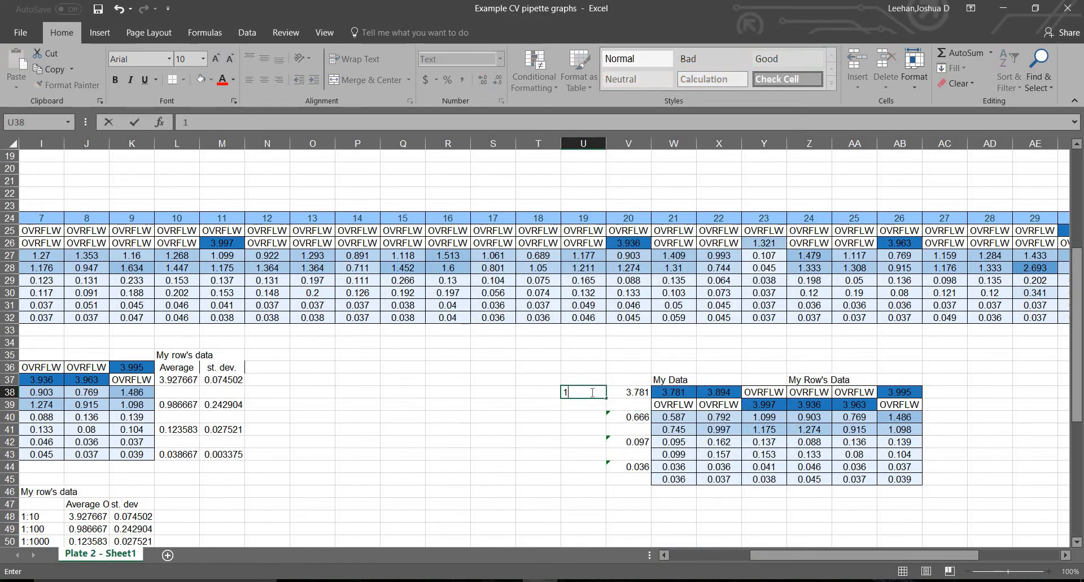
pyautogui.press('Return')
pyautogui.press('Return')
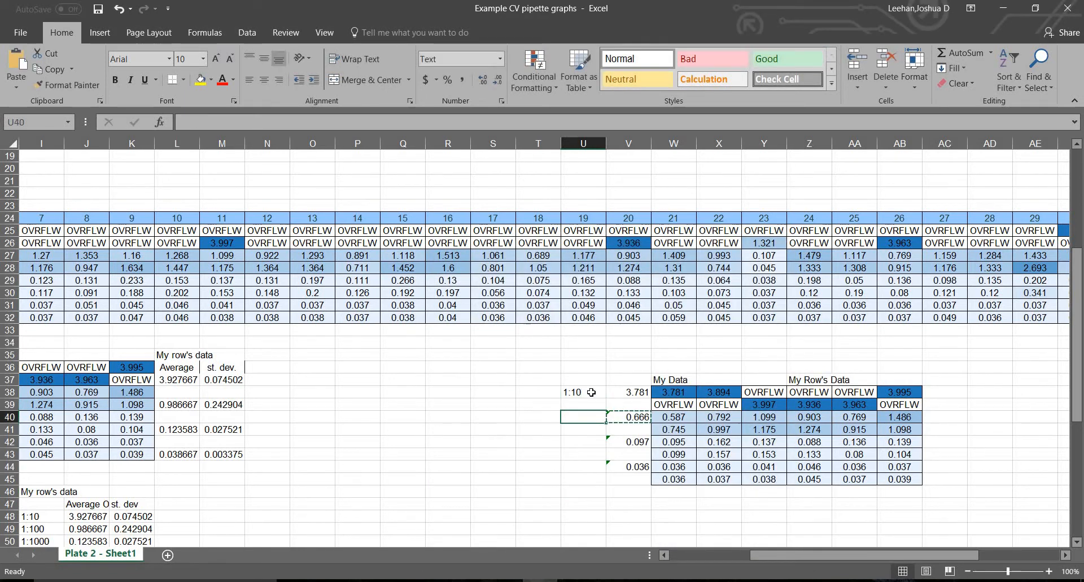
pyautogui.write('1:100')
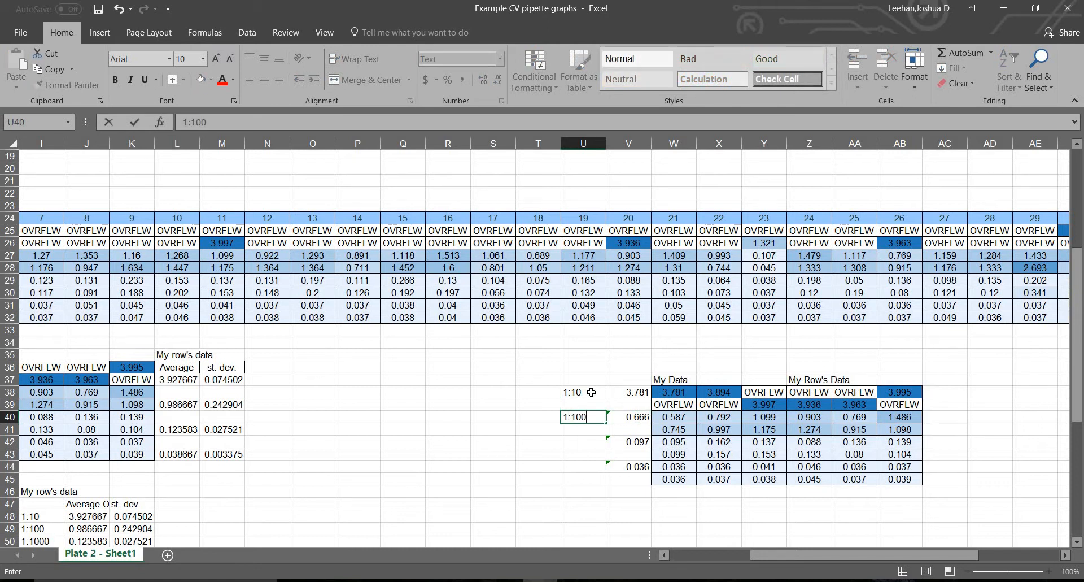
pyautogui.press('Return')
pyautogui.press('Return')
pyautogui.write('1:1000')
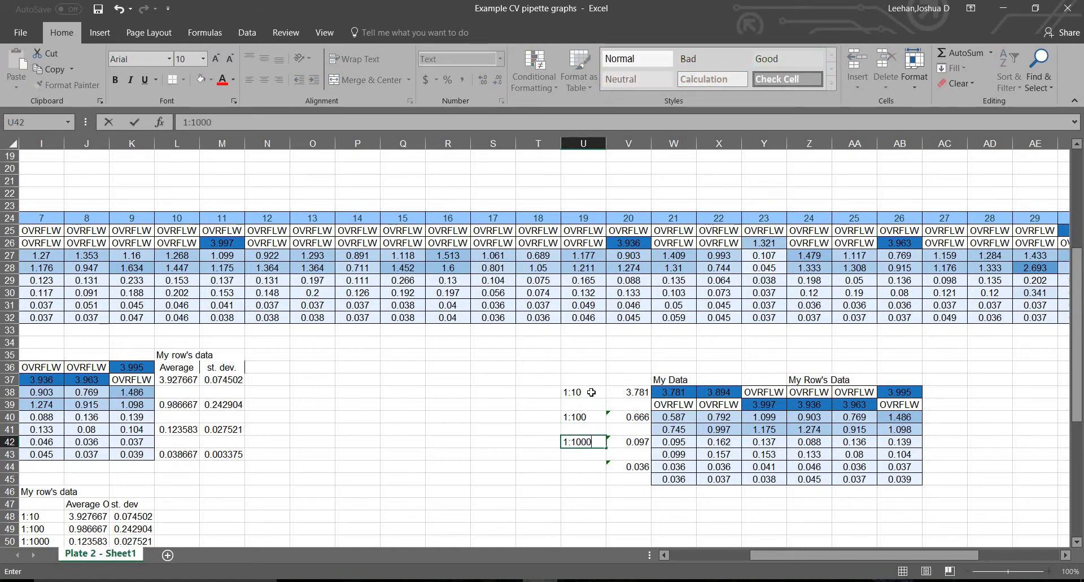
pyautogui.press('Return')
pyautogui.press('Return')
pyautogui.write('Blank')
pyautogui.press('Return')
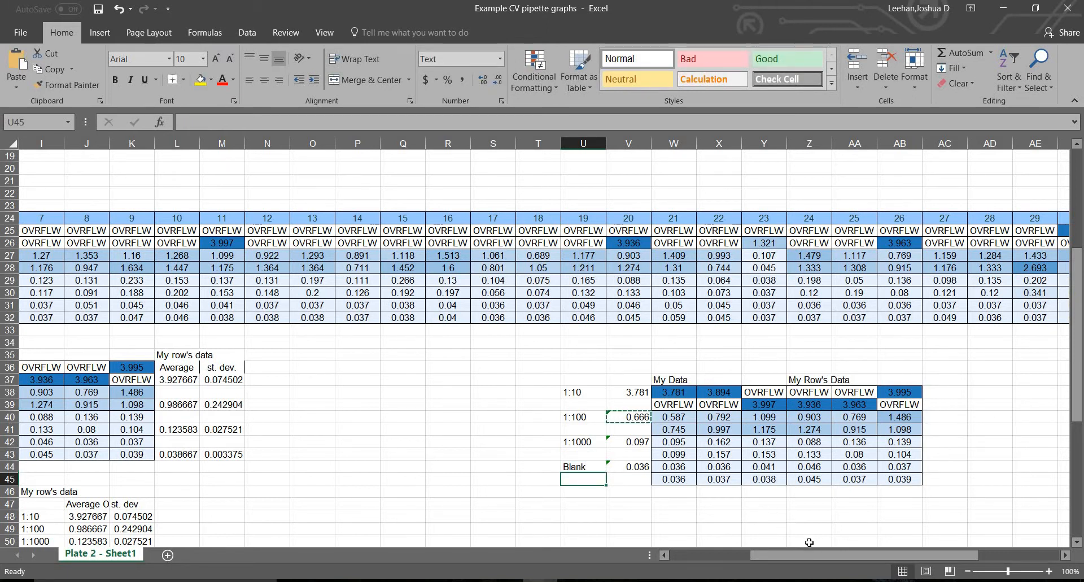
# Enter a formula in AC39 that averages the whole row's 1:10 readings, W38:AB39.
pyautogui.moveTo(798, 554); pyautogui.dragTo(837, 555)
pyautogui.click(765, 403)
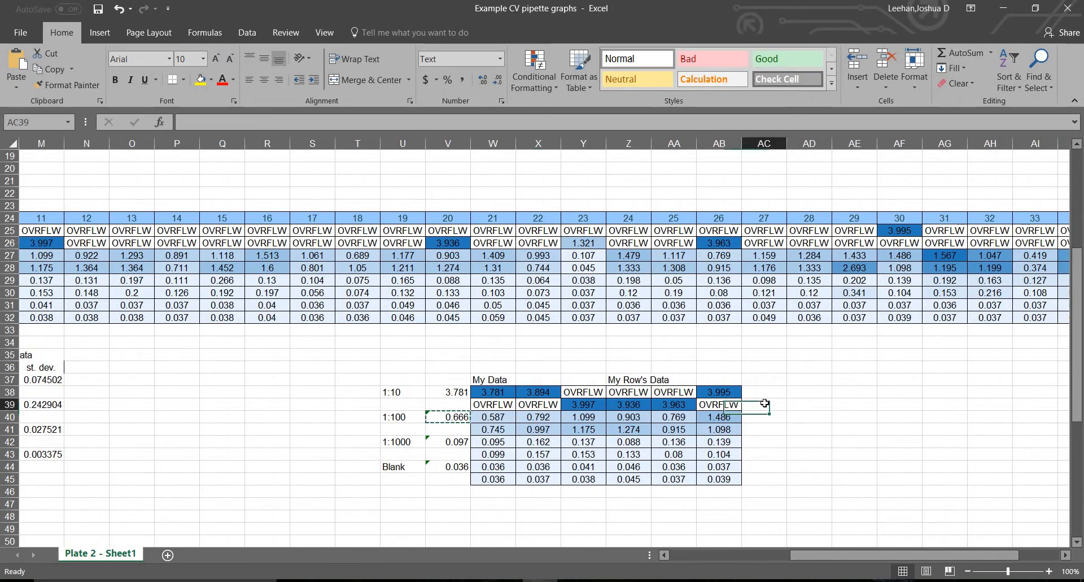
pyautogui.write('=average(')
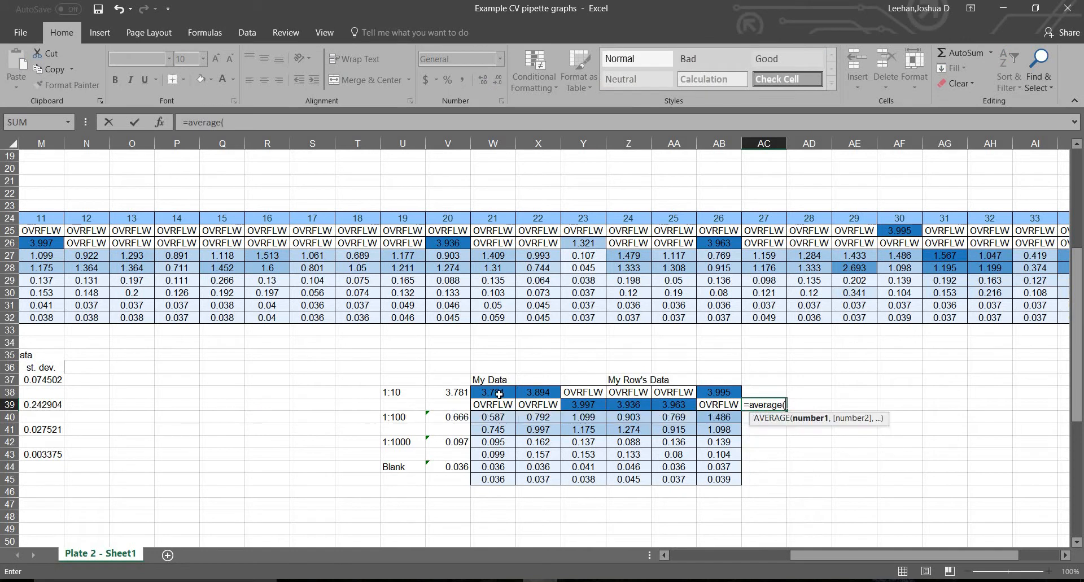
pyautogui.moveTo(499, 395); pyautogui.dragTo(706, 397)
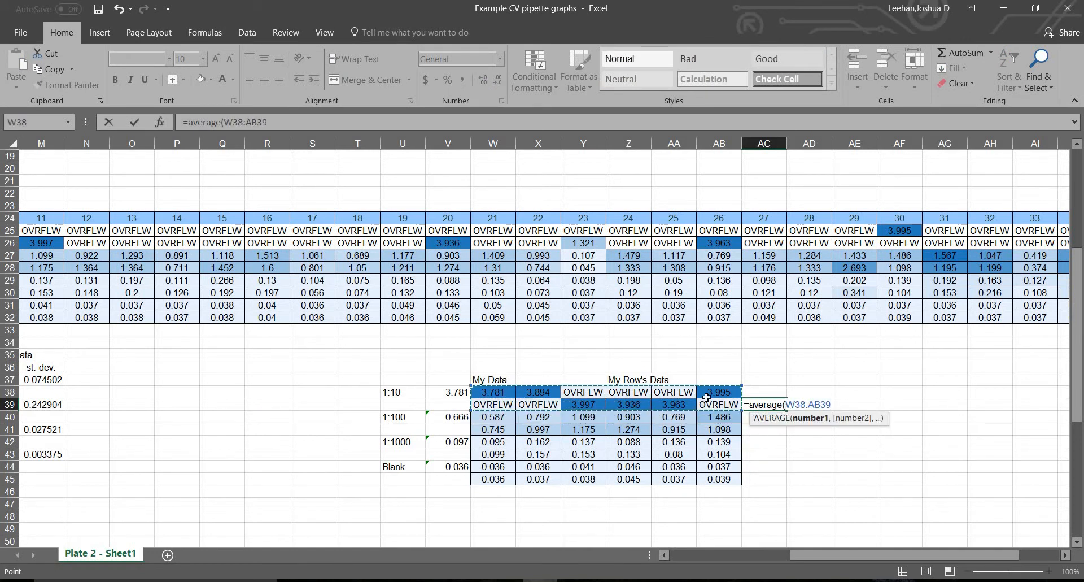
pyautogui.press('Return')
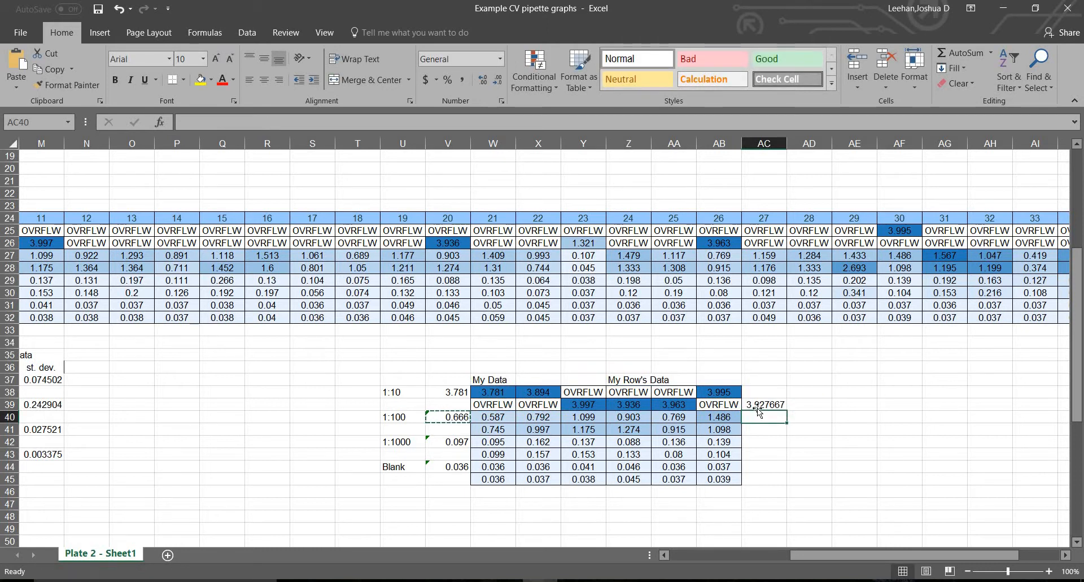
pyautogui.moveTo(719, 405)
pyautogui.mouseDown()
pyautogui.moveTo(495, 393)
pyautogui.moveTo(739, 404)
pyautogui.mouseUp()
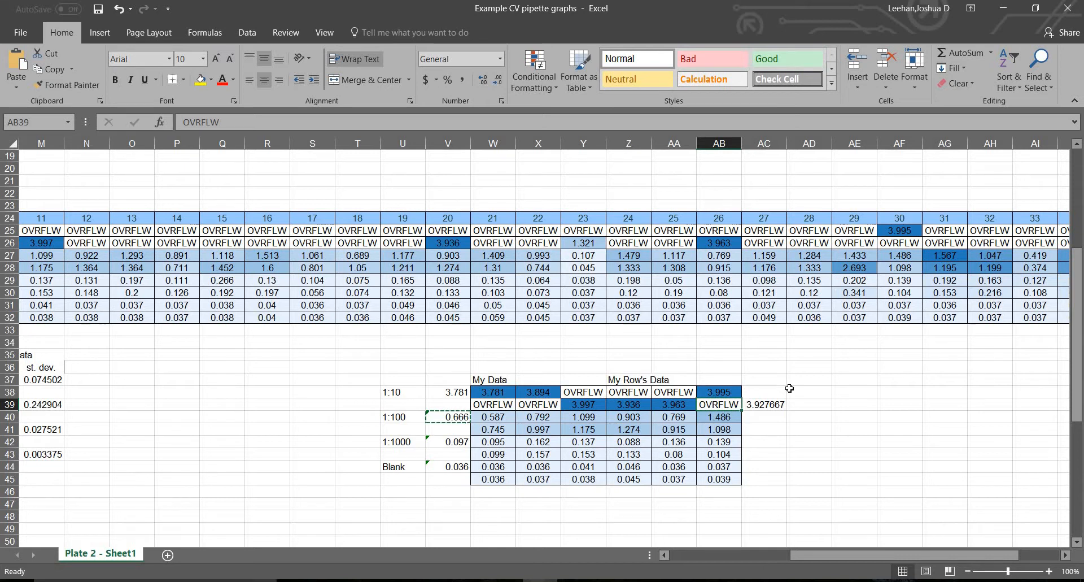
pyautogui.click(747, 428)
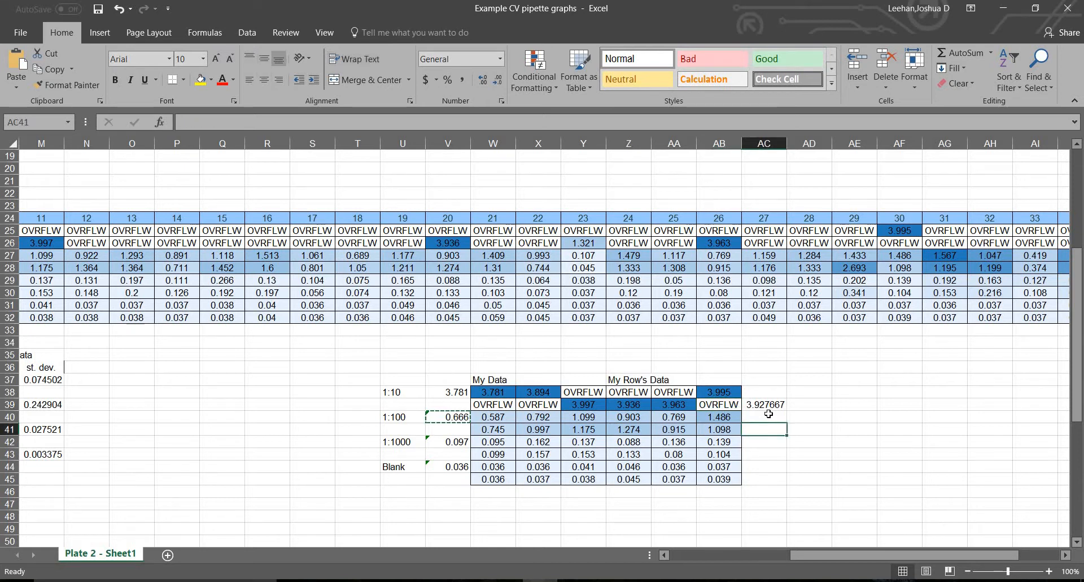
pyautogui.click(771, 405)
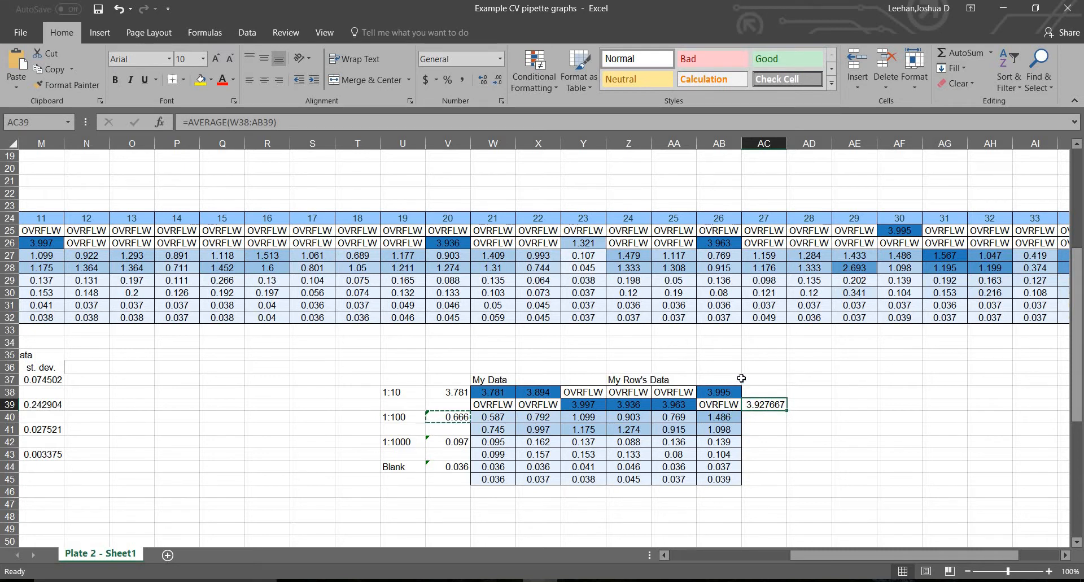
pyautogui.click(759, 427)
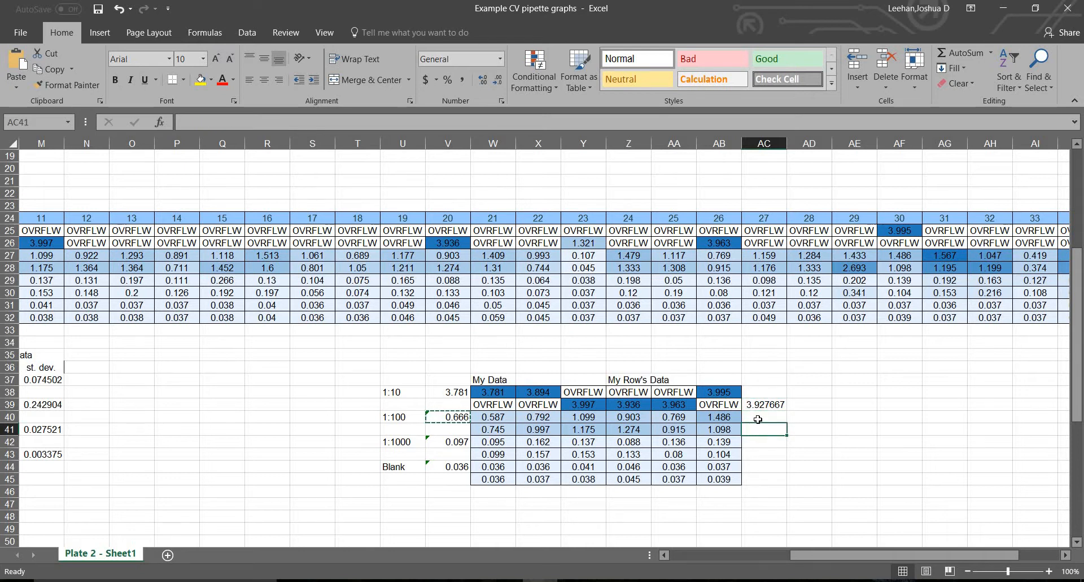
# Copy the row average formula from AC39 into AC41, AC43 and AC45 for the remaining pairs of rows.
pyautogui.click(765, 400)
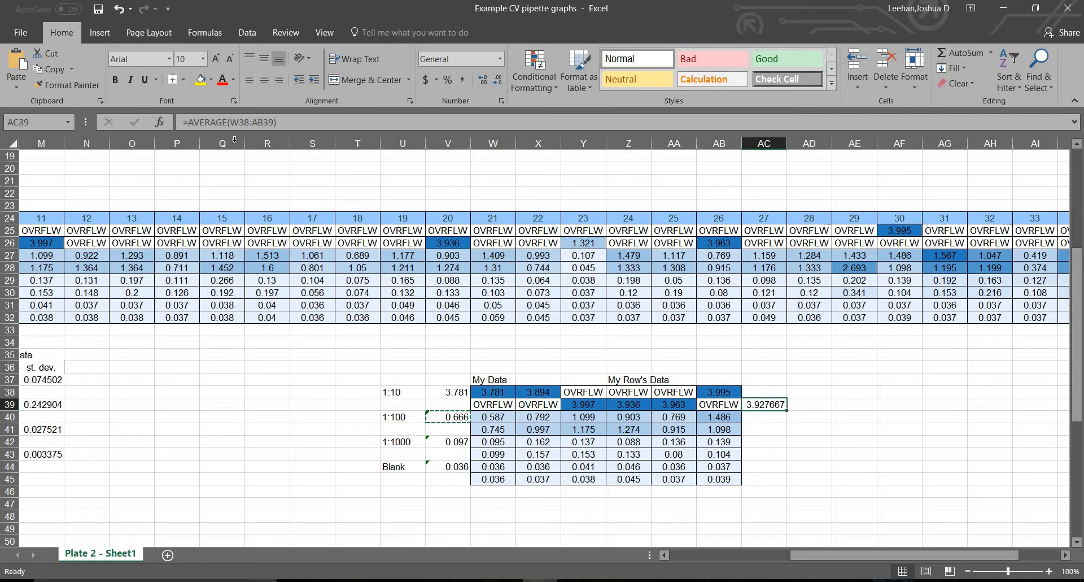
pyautogui.click(215, 121)
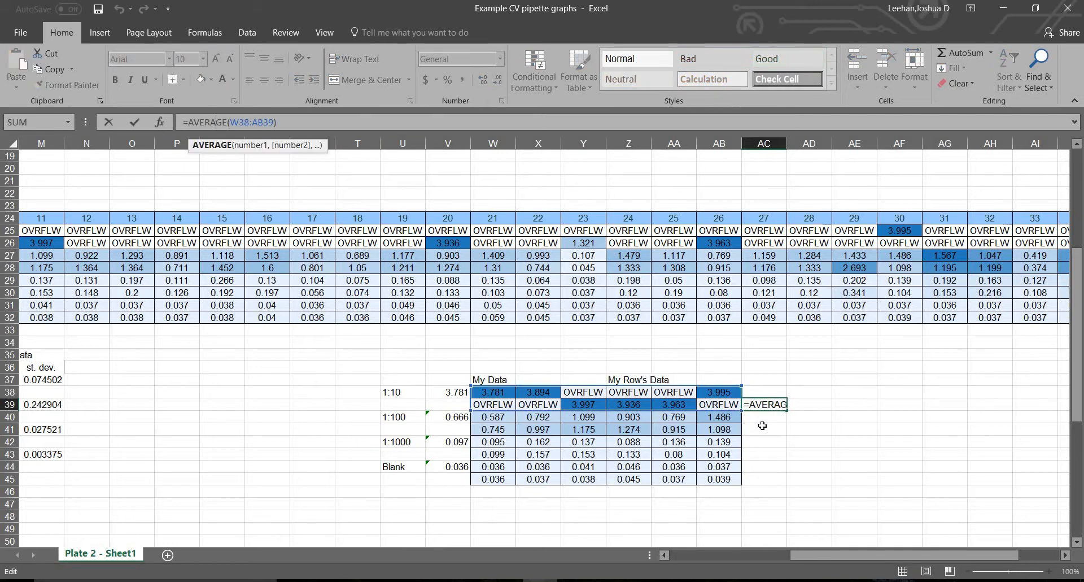
pyautogui.press('Escape')
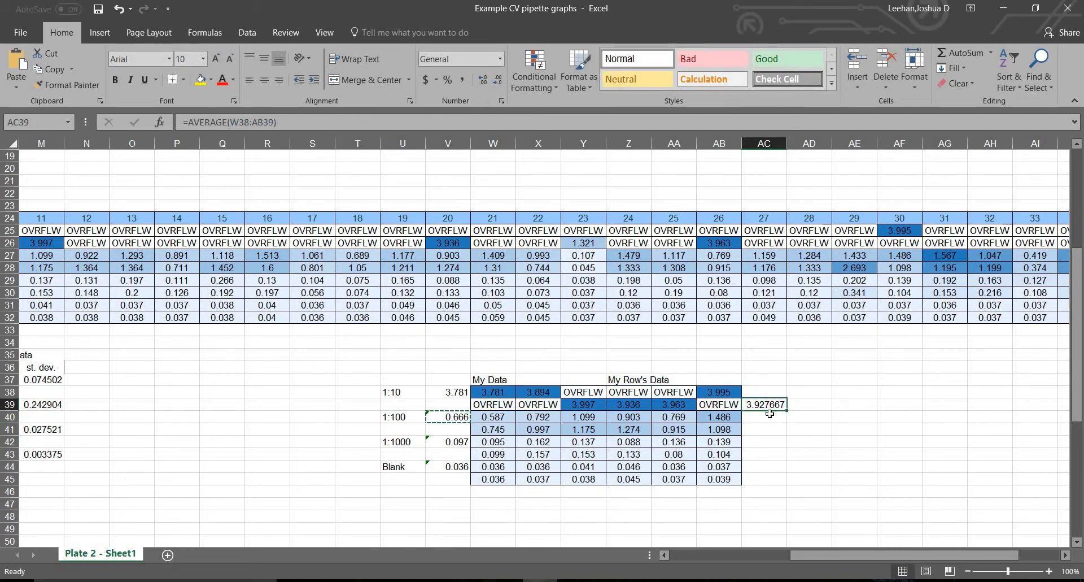
pyautogui.hotkey('ctrl', 'c')
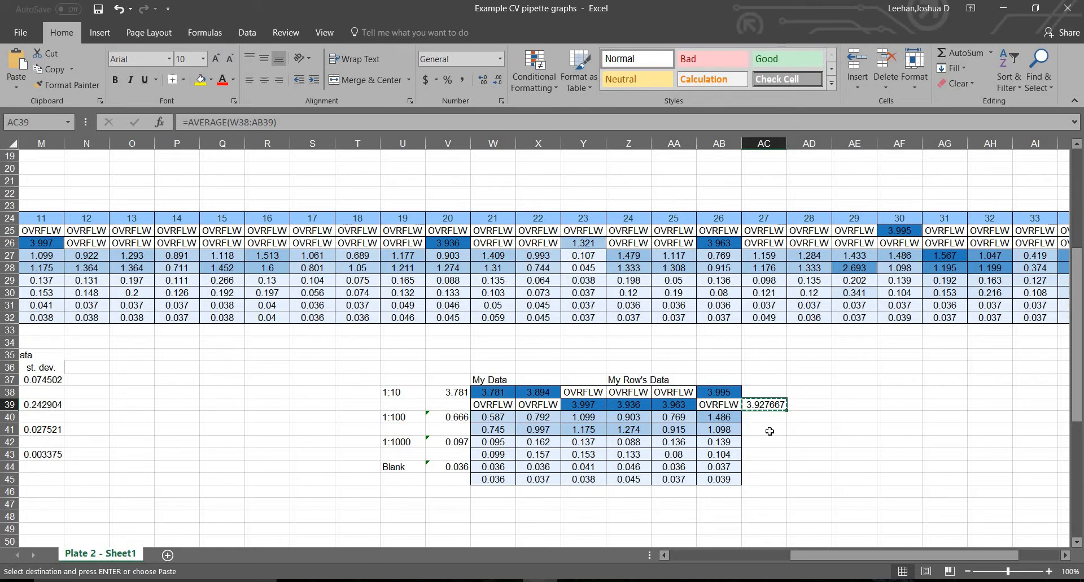
pyautogui.click(770, 429)
pyautogui.hotkey('ctrl', 'v')
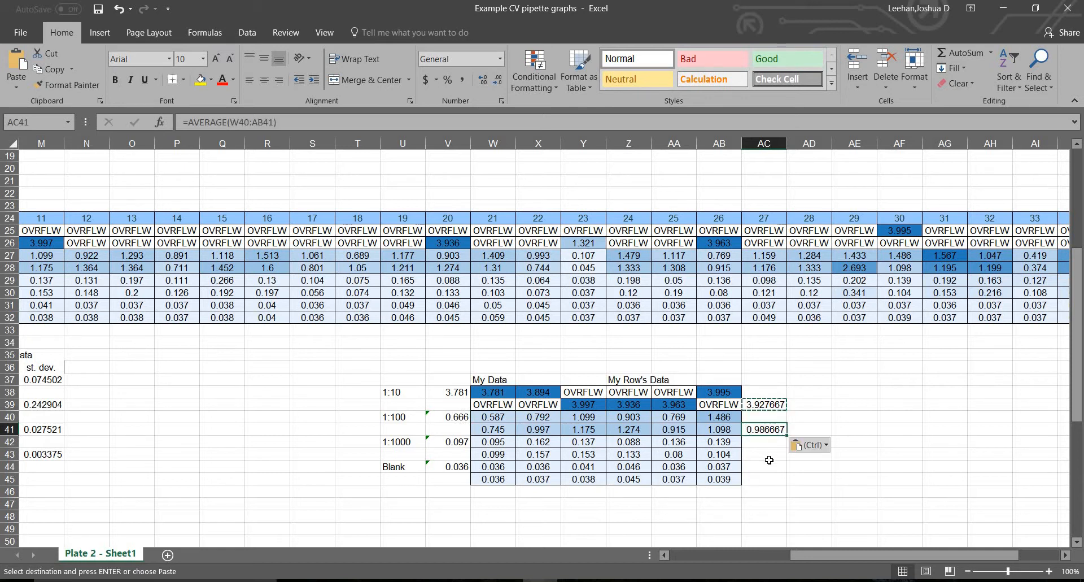
pyautogui.click(768, 456)
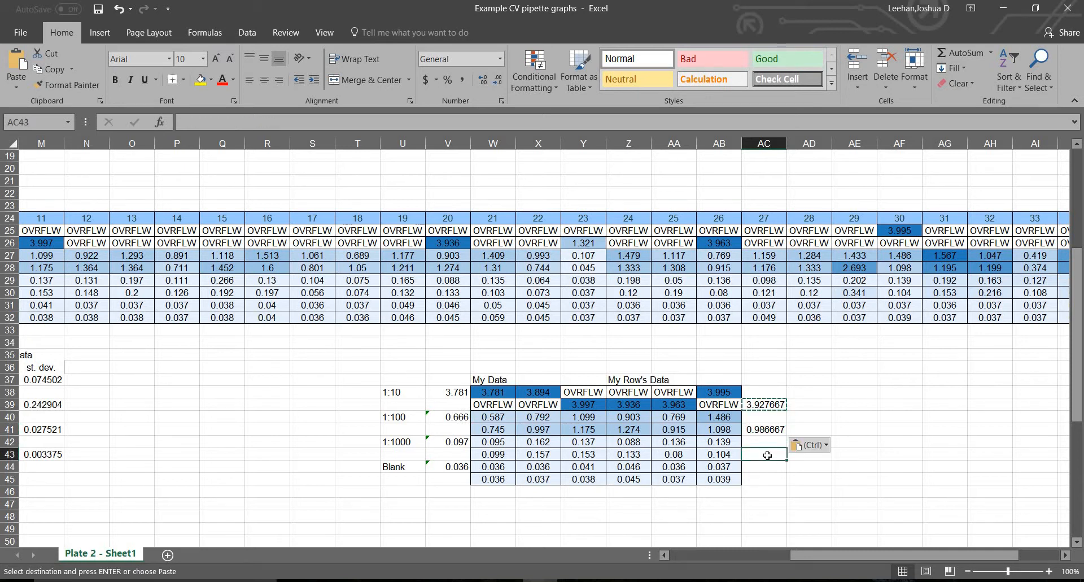
pyautogui.hotkey('ctrl', 'v')
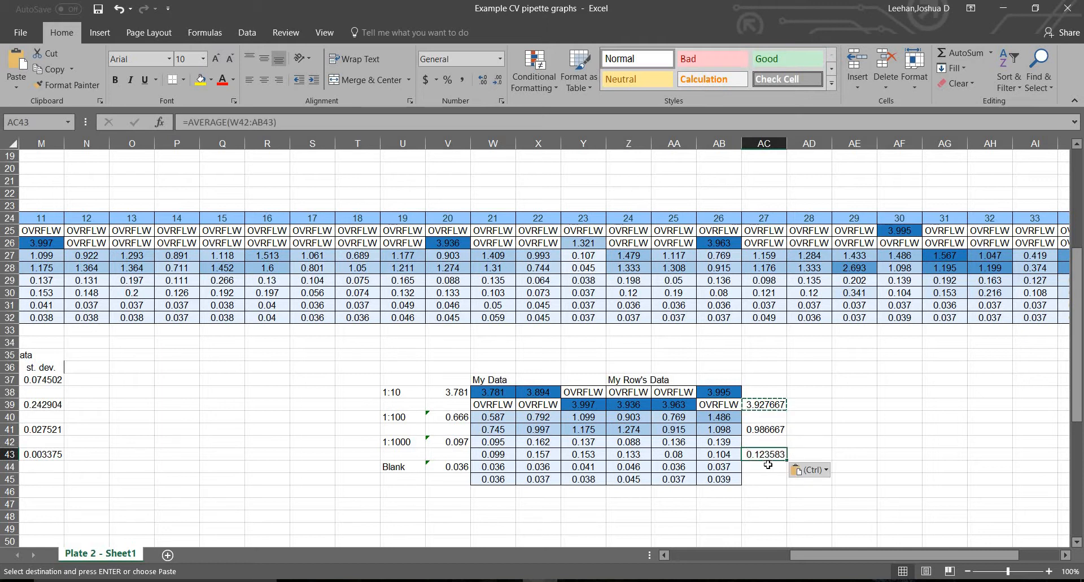
pyautogui.click(765, 478)
pyautogui.hotkey('ctrl', 'v')
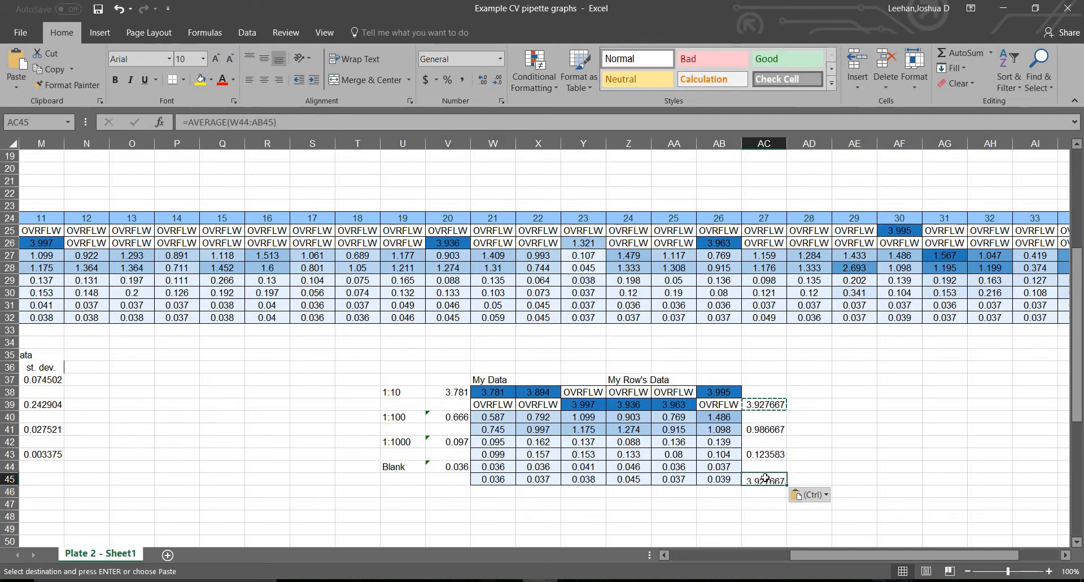
pyautogui.click(808, 459)
pyautogui.doubleClick(806, 456)
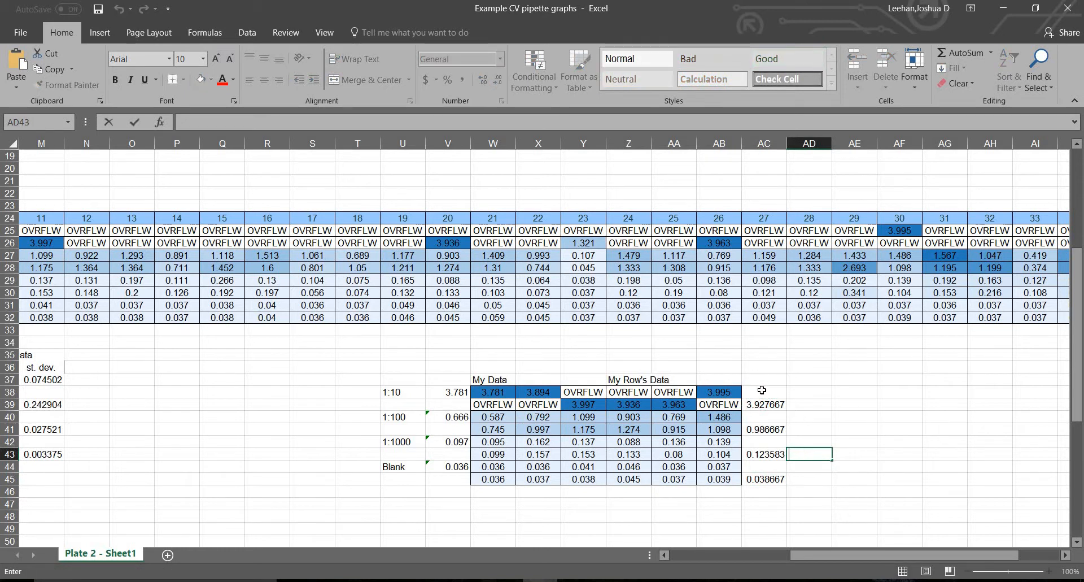
# Add the heading "Average" above both columns of averages, in V37 and AC38.
pyautogui.click(438, 384)
pyautogui.write('Average')
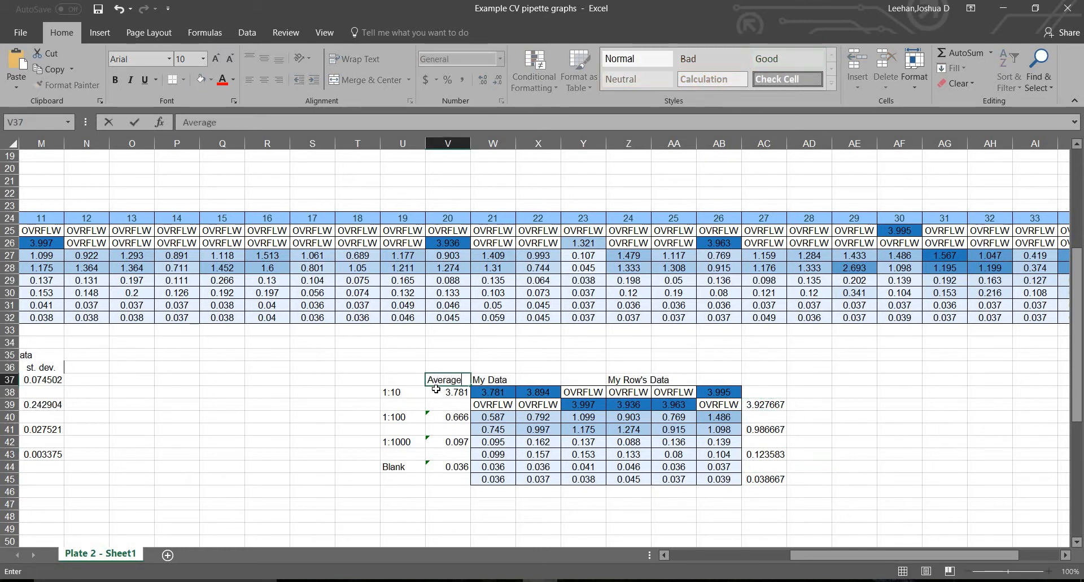
pyautogui.press('Return')
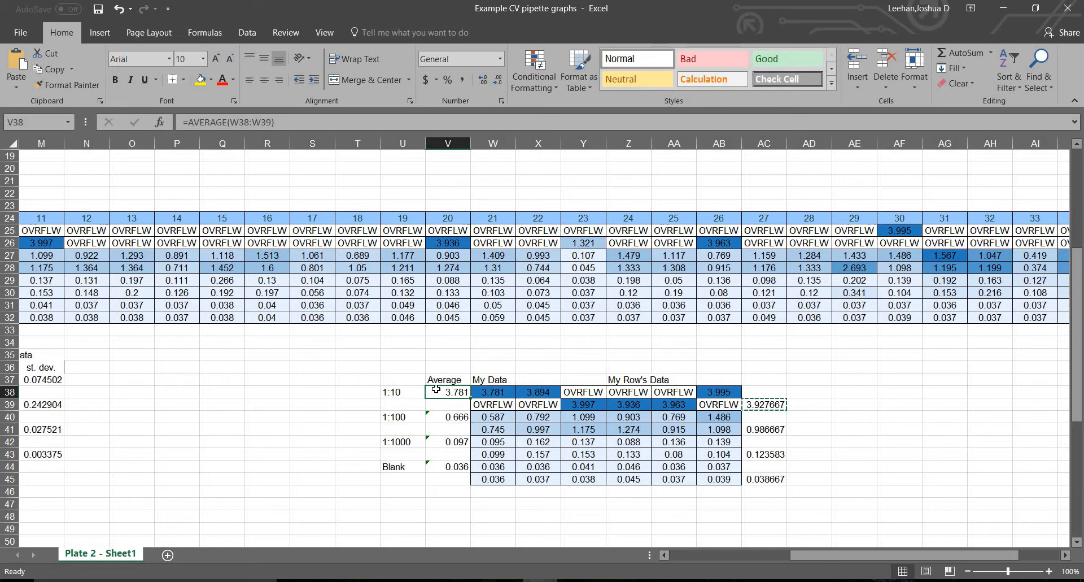
pyautogui.click(783, 392)
pyautogui.write('Average')
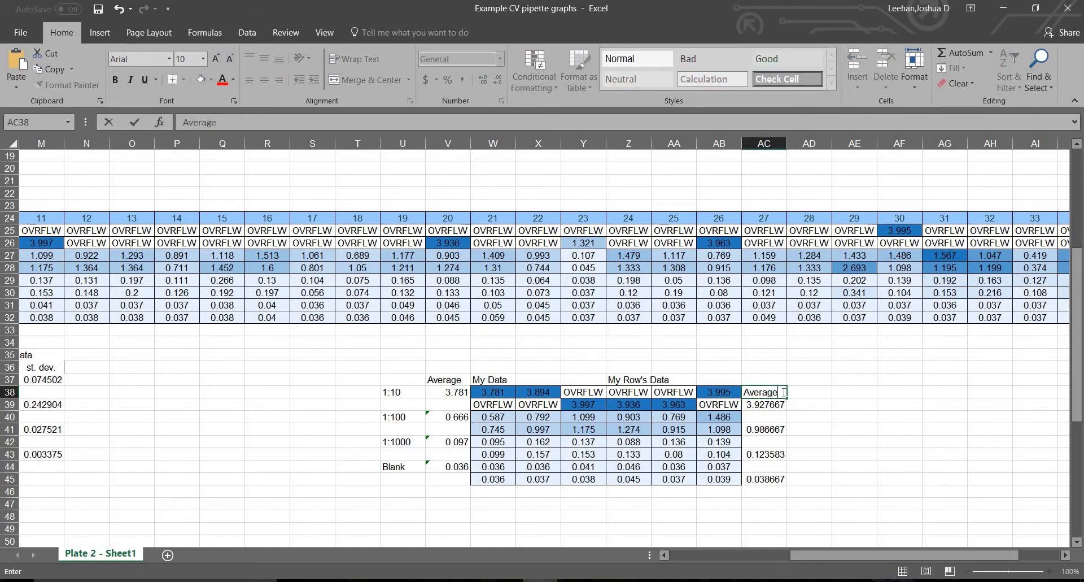
pyautogui.press('Tab')
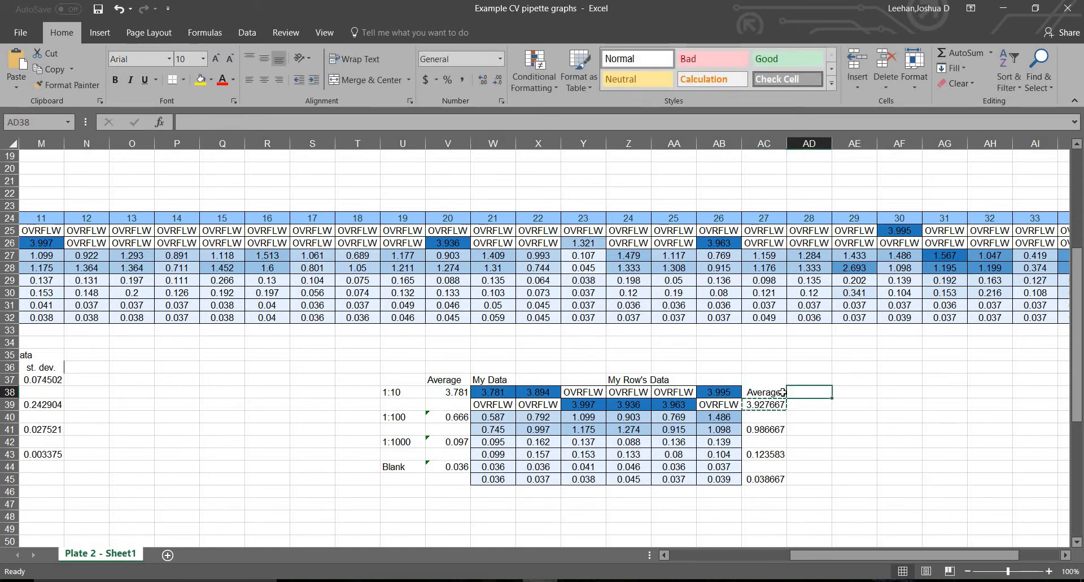
pyautogui.press('Left')
pyautogui.press('Down')
pyautogui.press('Down')
pyautogui.press('Down')
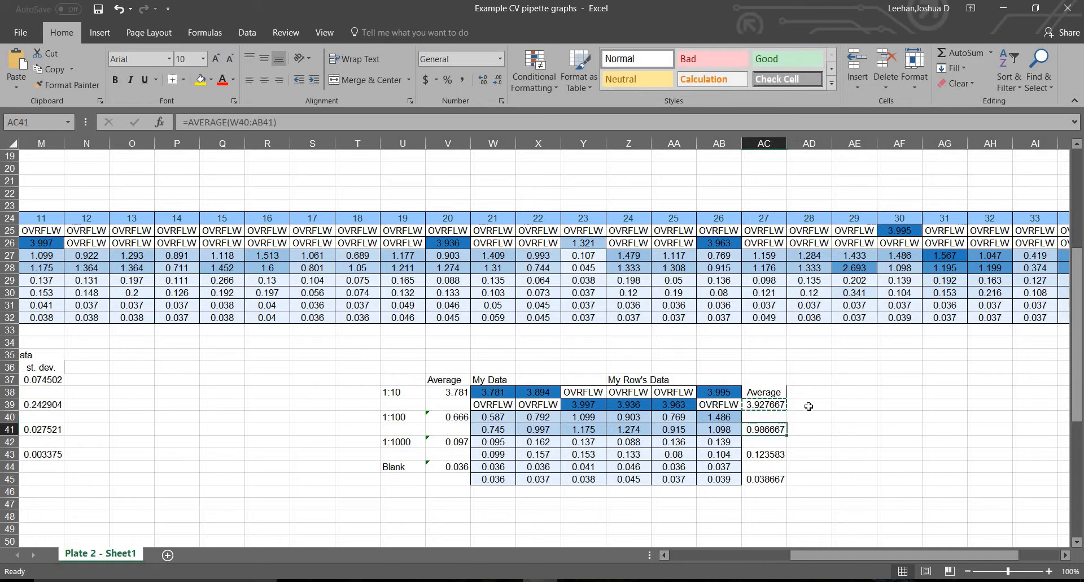
# Enter a STDEV.P formula in AD39 for the whole row's 1:10 readings, W38:AB39.
pyautogui.doubleClick(810, 401)
pyautogui.write('=st')
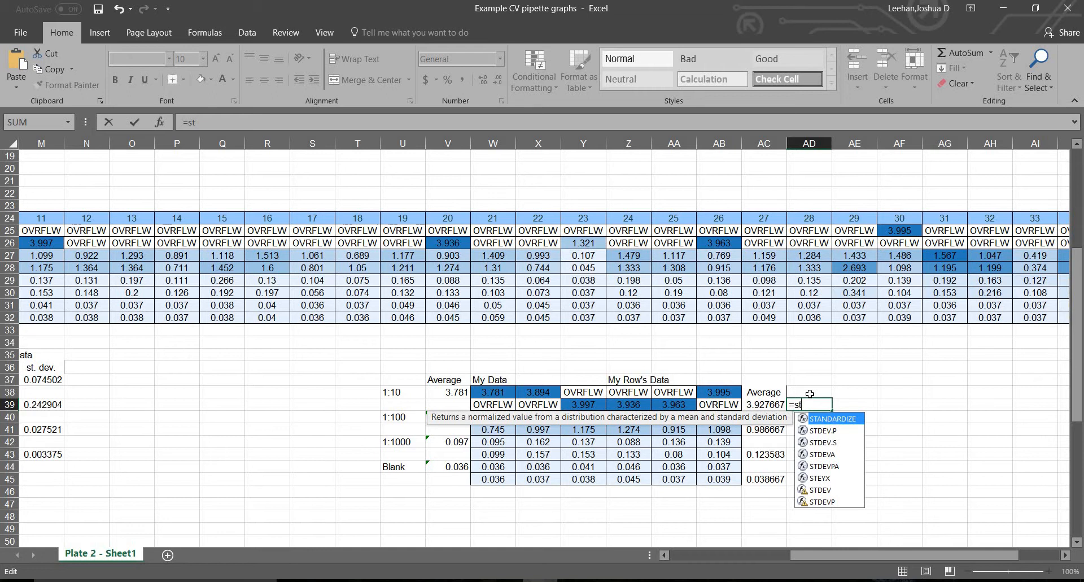
pyautogui.write('dev.p')
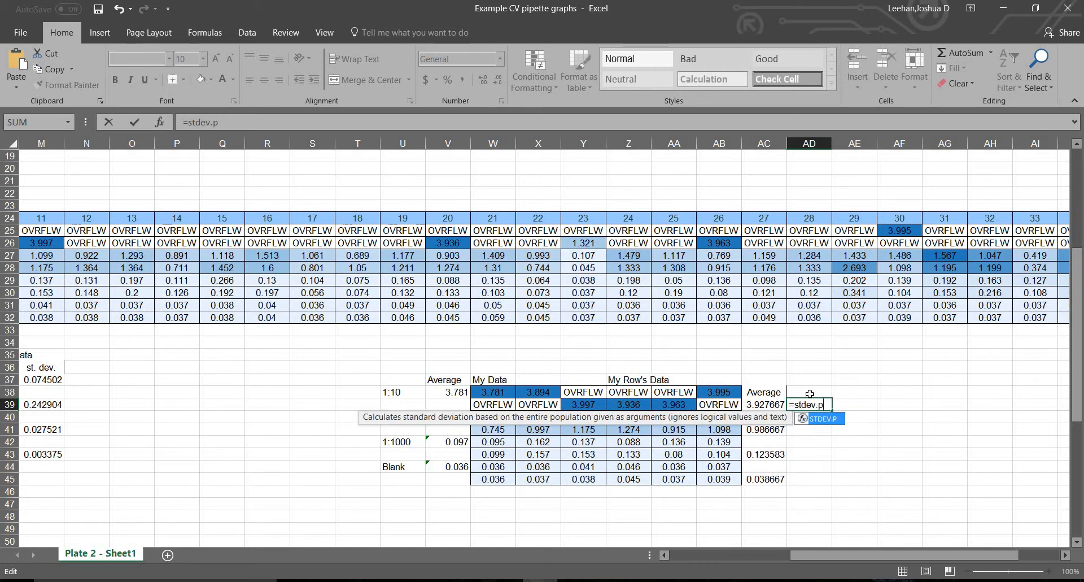
pyautogui.write('(')
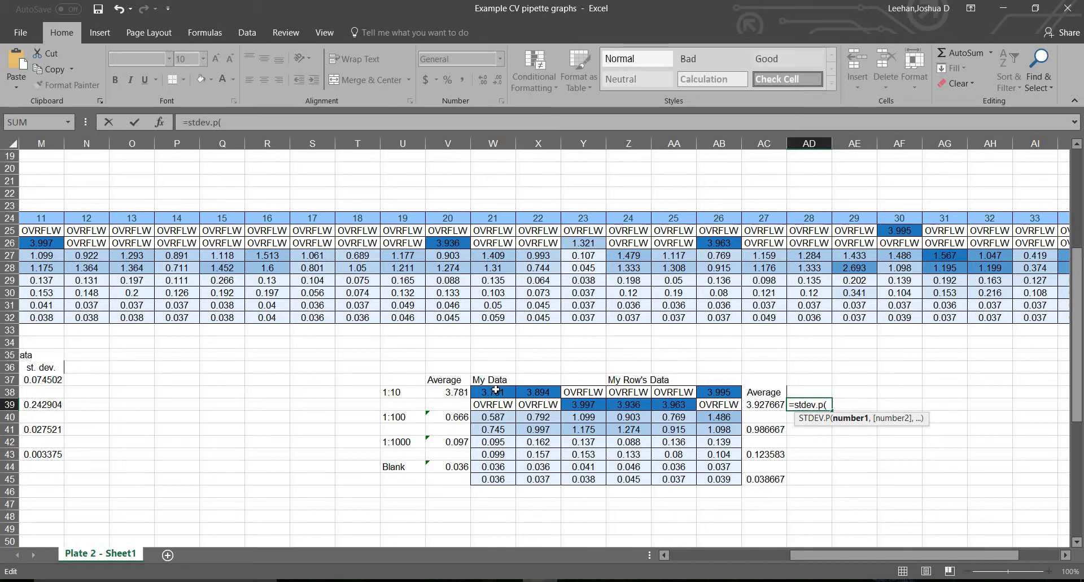
pyautogui.moveTo(495, 392); pyautogui.dragTo(622, 389)
pyautogui.moveTo(697, 398); pyautogui.dragTo(720, 405)
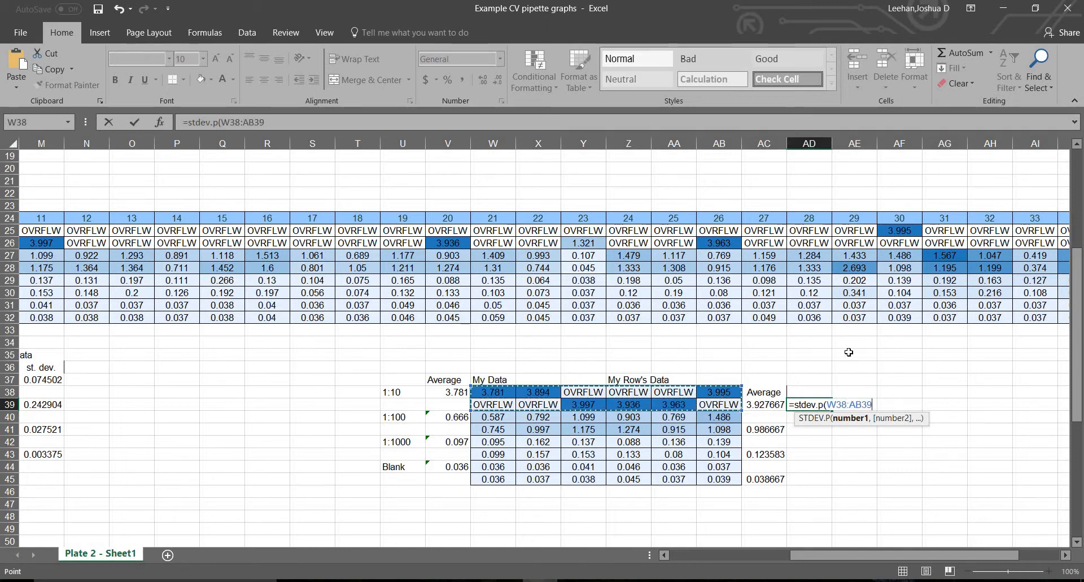
pyautogui.press('Return')
# Copy the standard deviation formula from AD39 into AD41, AD43 and AD45 for the remaining pairs of rows.
pyautogui.click(825, 403)
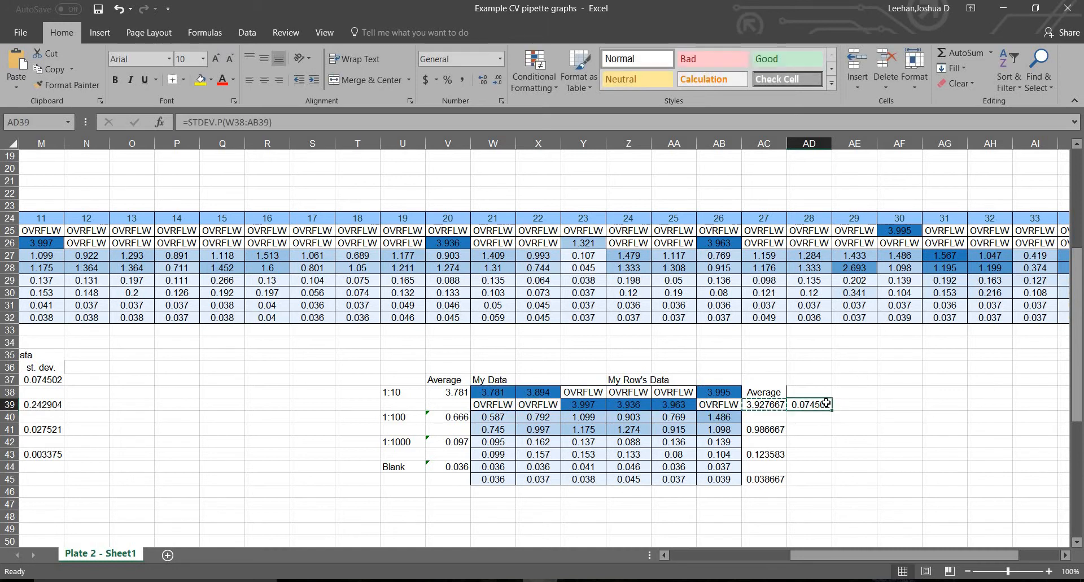
pyautogui.hotkey('ctrl', 'c')
pyautogui.click(821, 430)
pyautogui.hotkey('ctrl', 'v')
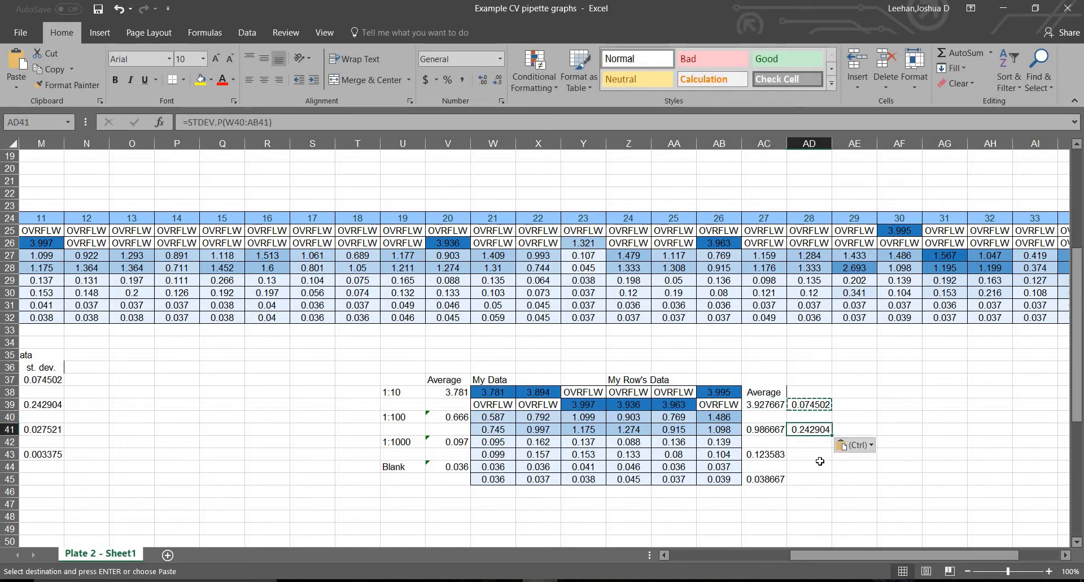
pyautogui.click(819, 465)
pyautogui.hotkey('ctrl', 'v')
pyautogui.hotkey('ctrl', 'z')
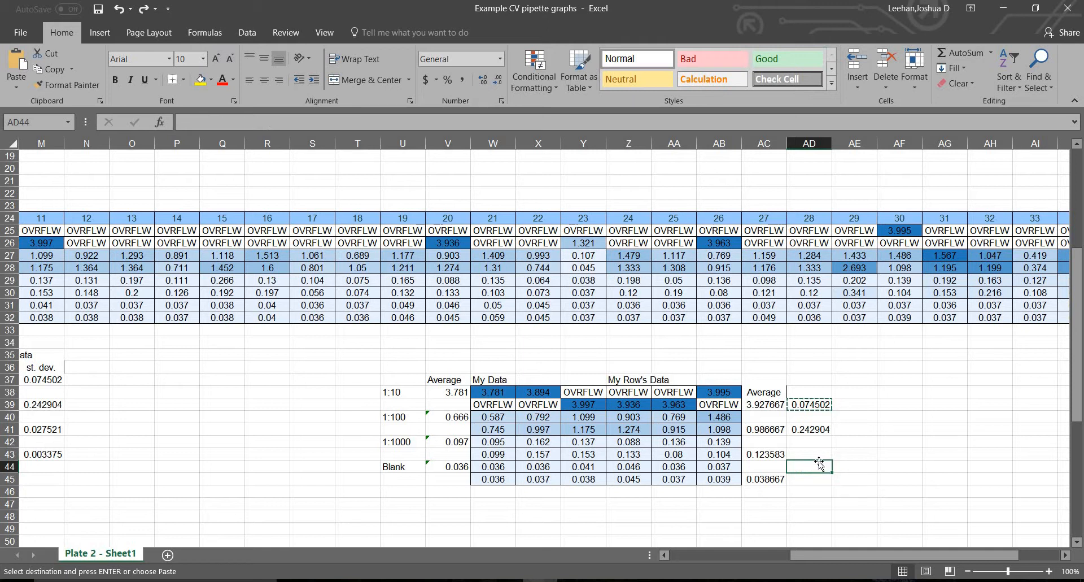
pyautogui.click(818, 453)
pyautogui.hotkey('ctrl', 'v')
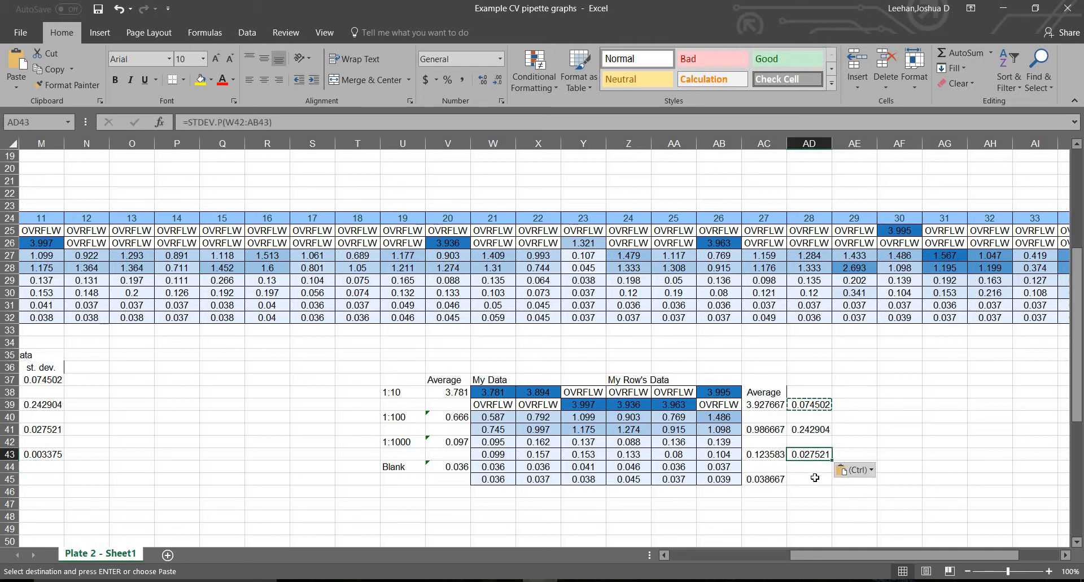
pyautogui.click(814, 478)
pyautogui.hotkey('ctrl', 'v')
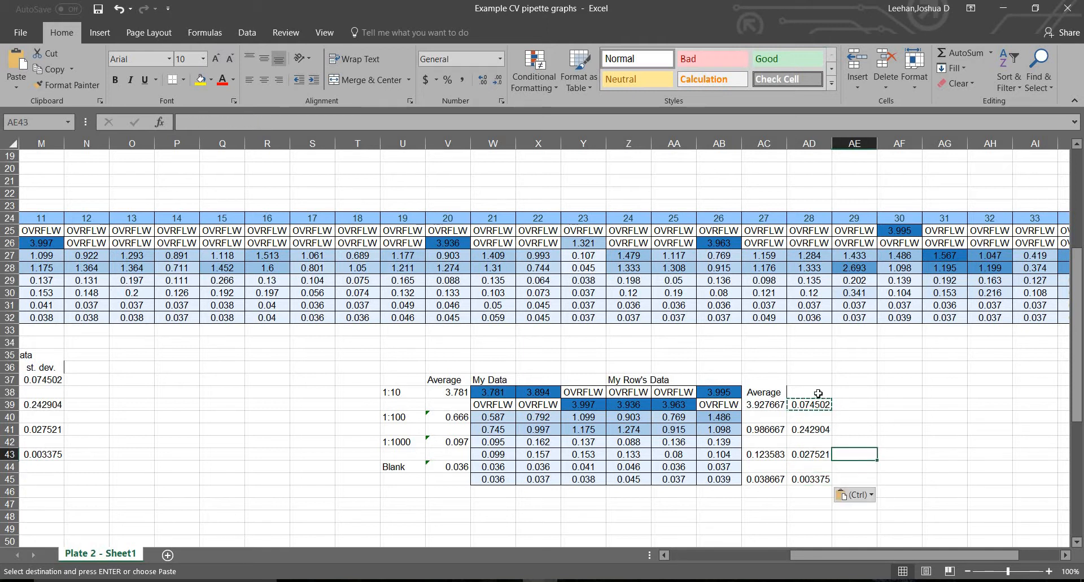
# Add the heading "st. dev." in AD38 above the standard deviations.
pyautogui.click(815, 390)
pyautogui.write('st')
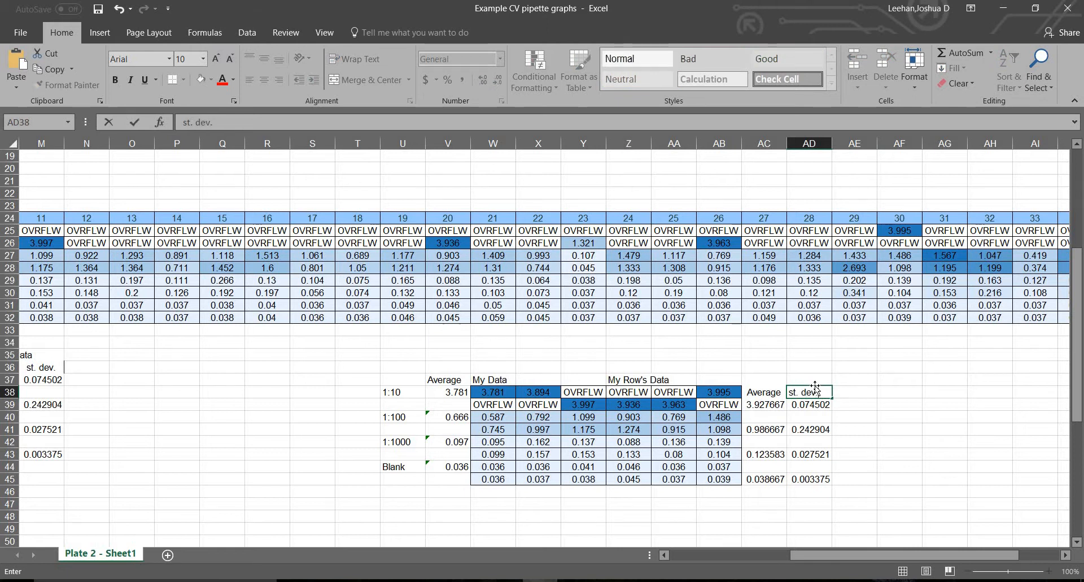
pyautogui.write('. dev.')
pyautogui.press('Return')
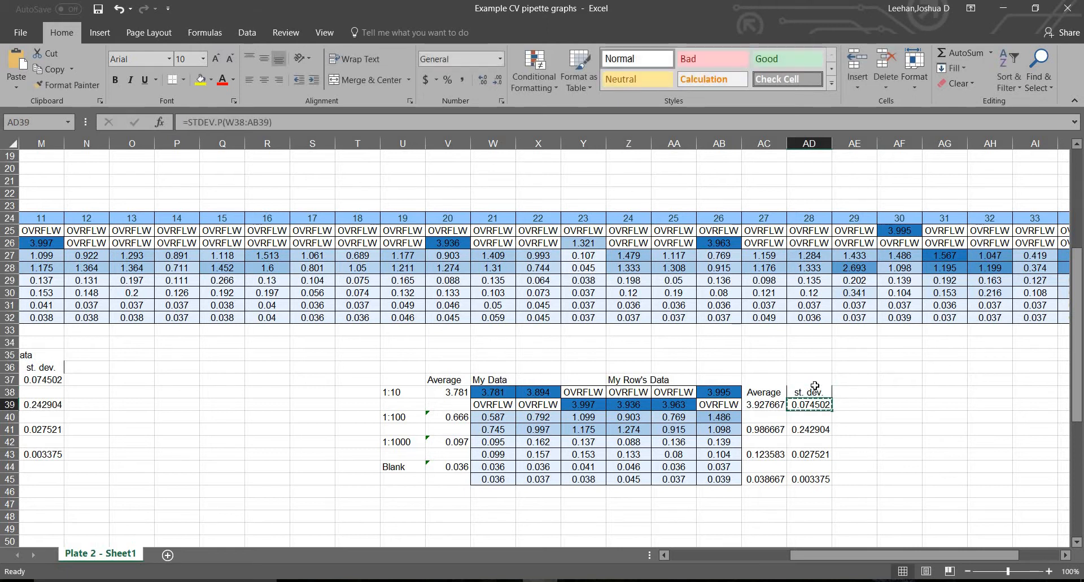
pyautogui.click(886, 417)
pyautogui.click(893, 393)
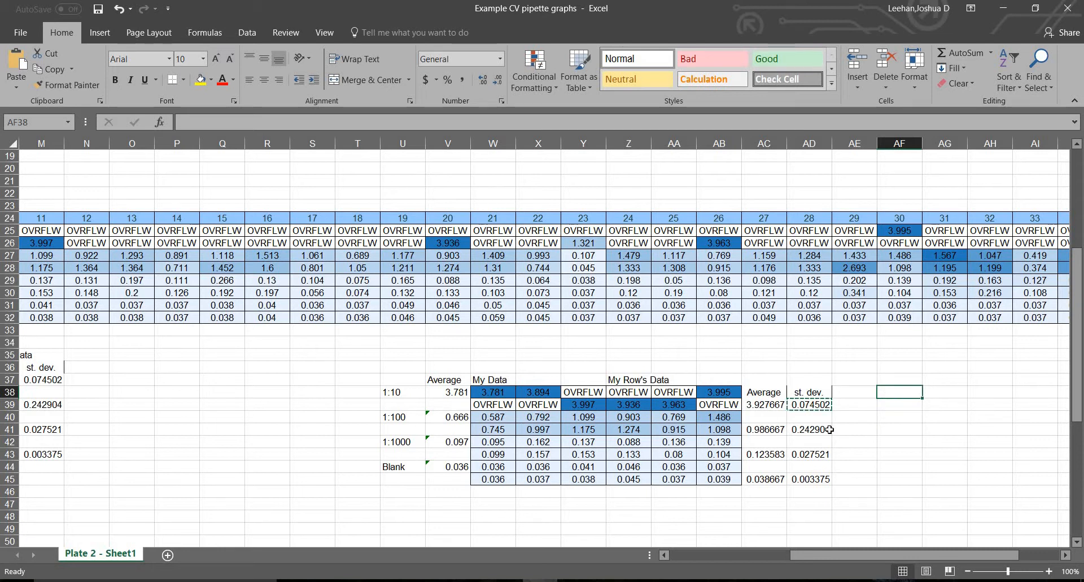
pyautogui.click(771, 405)
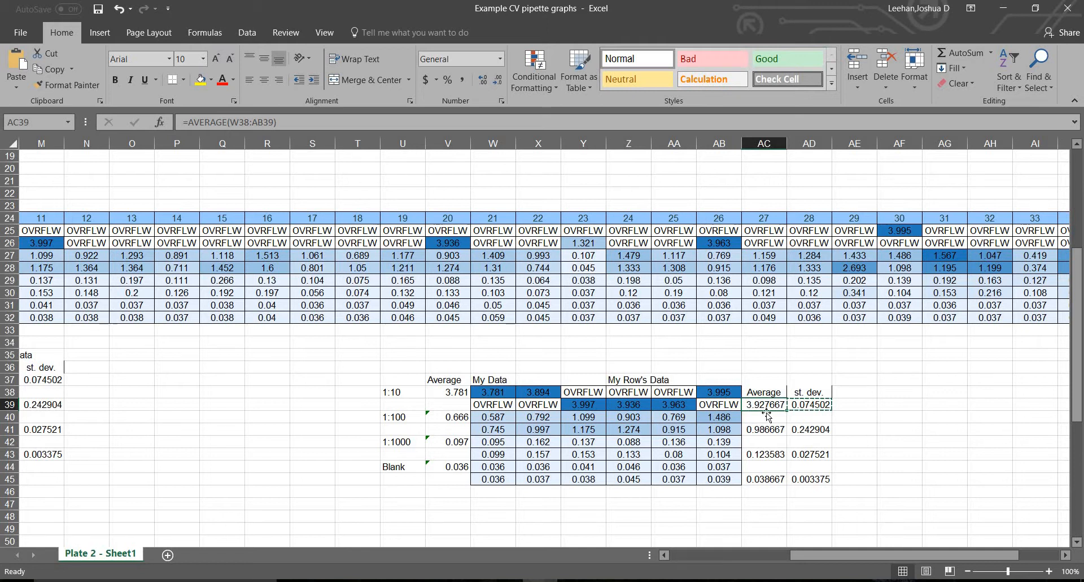
pyautogui.click(812, 431)
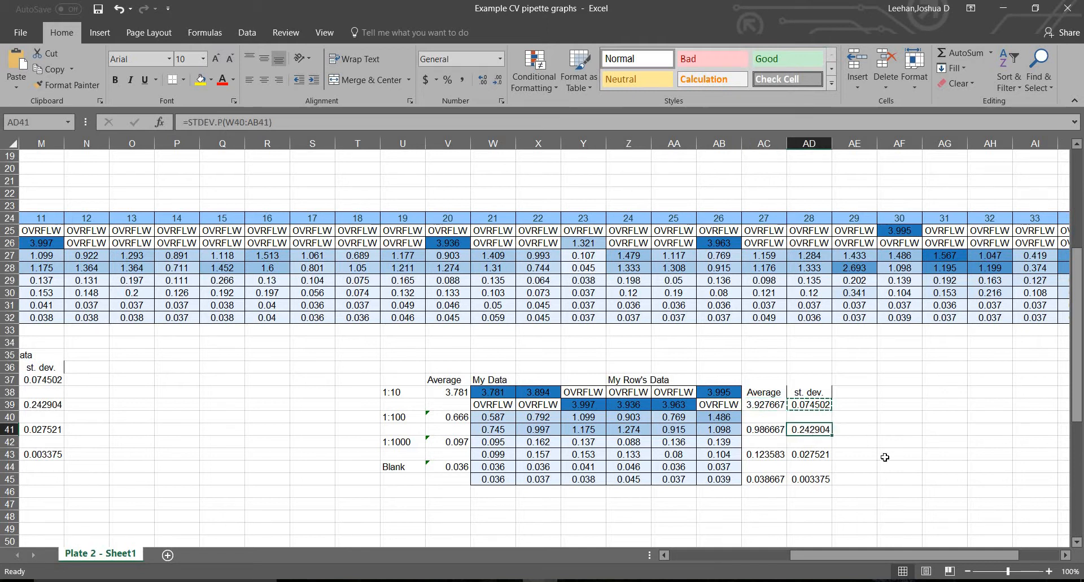
pyautogui.click(886, 452)
pyautogui.click(890, 441)
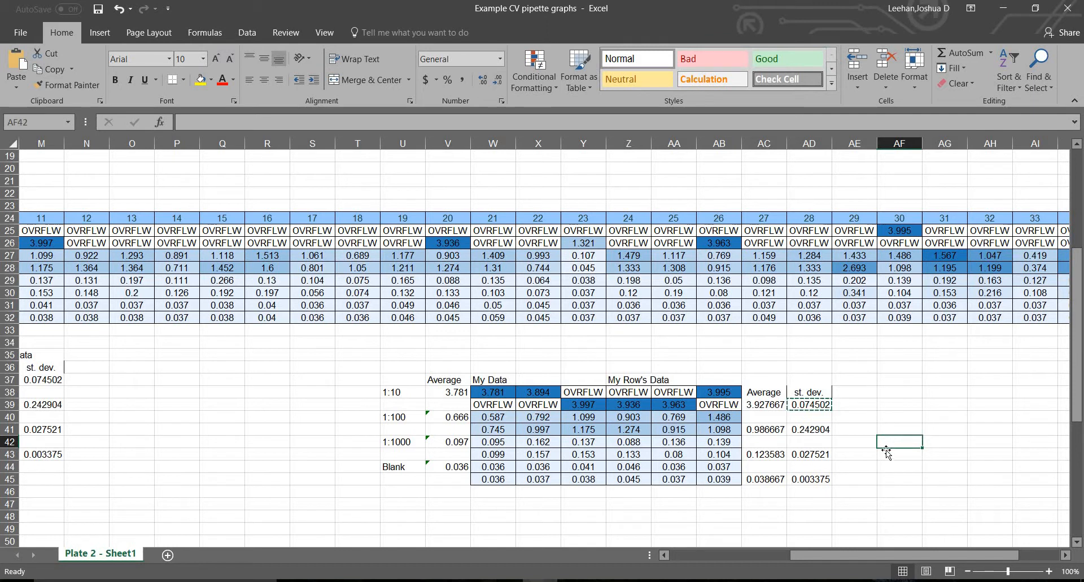
pyautogui.doubleClick(892, 442)
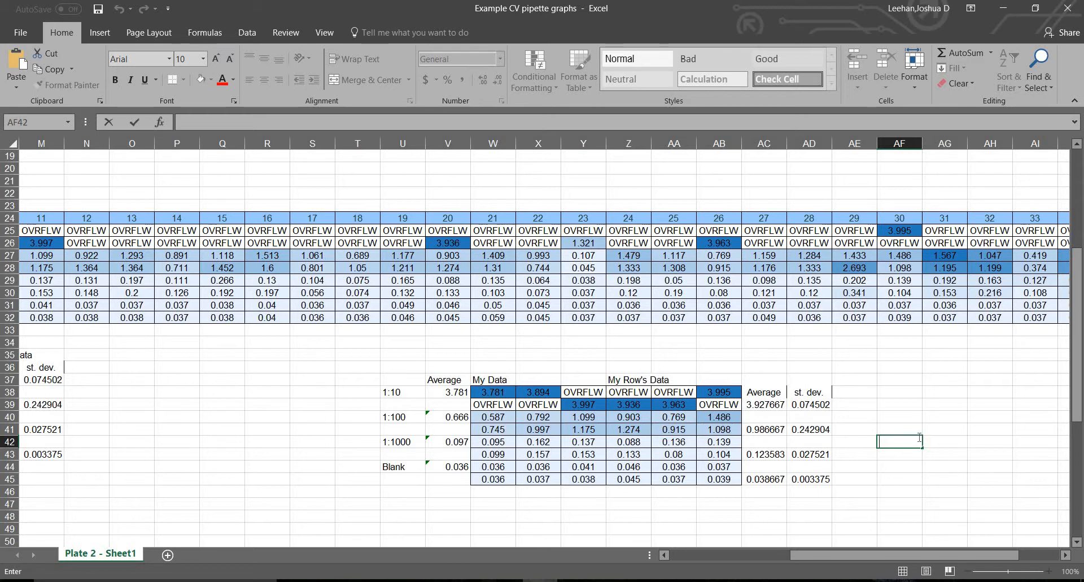
pyautogui.click(852, 432)
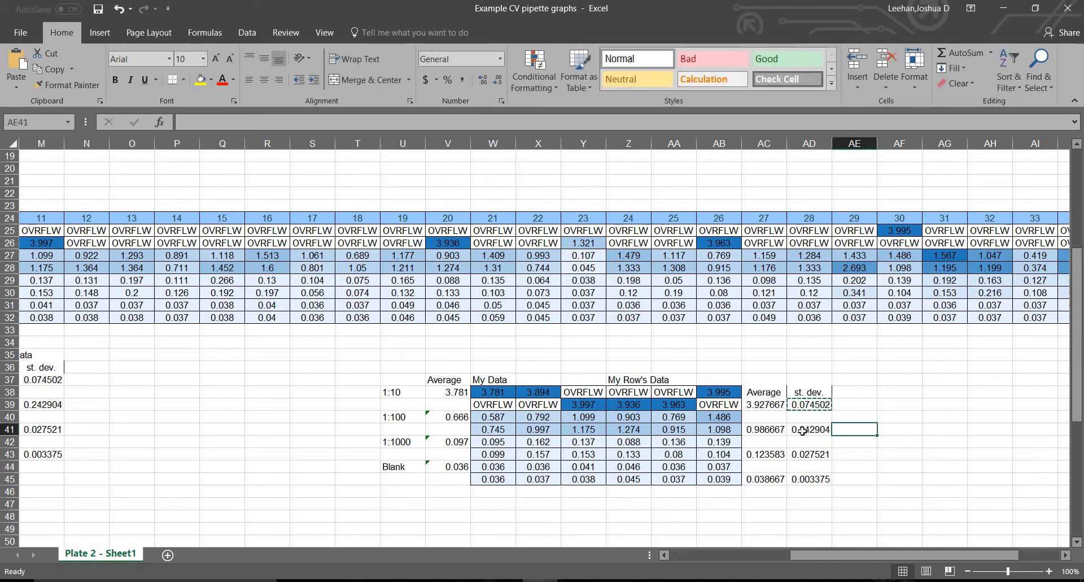
# Copy the row averages and standard deviations in AC38:AD45 and paste them as values only starting at X48.
pyautogui.scroll(-2, 803, 431)
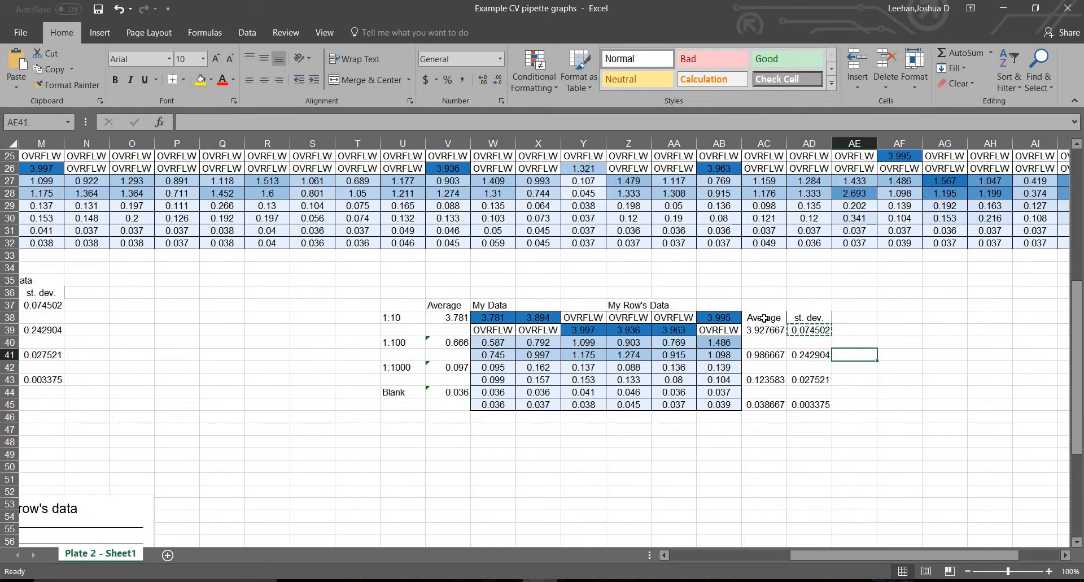
pyautogui.moveTo(764, 319); pyautogui.dragTo(808, 402)
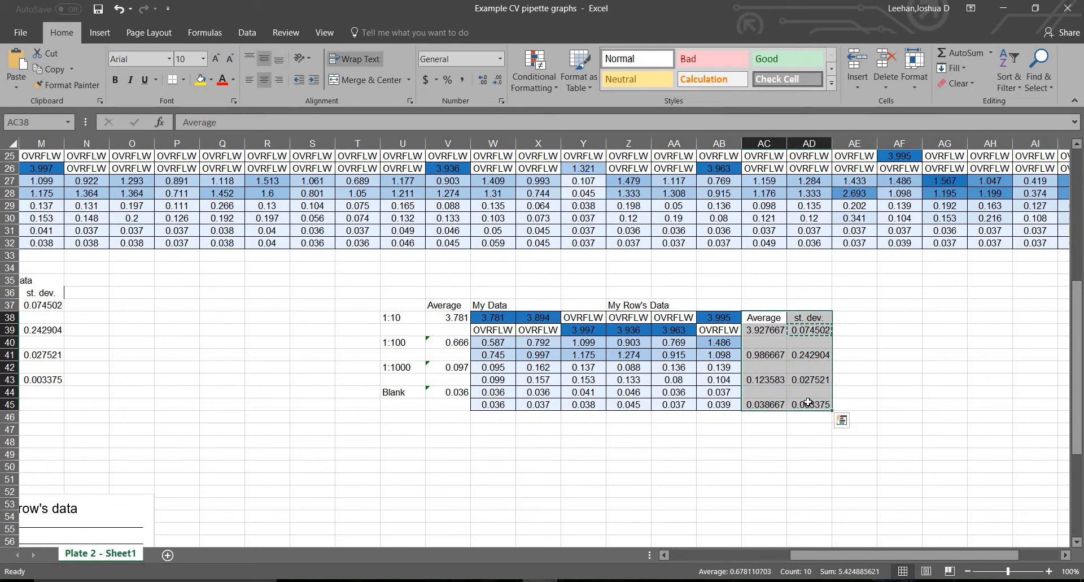
pyautogui.hotkey('ctrl', 'c')
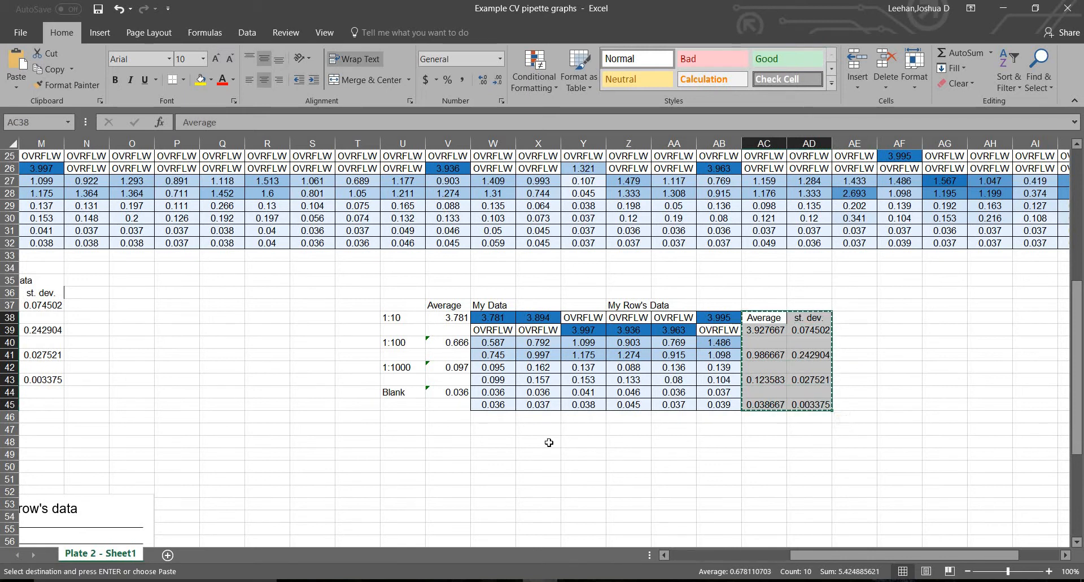
pyautogui.click(548, 443)
pyautogui.rightClick(549, 443)
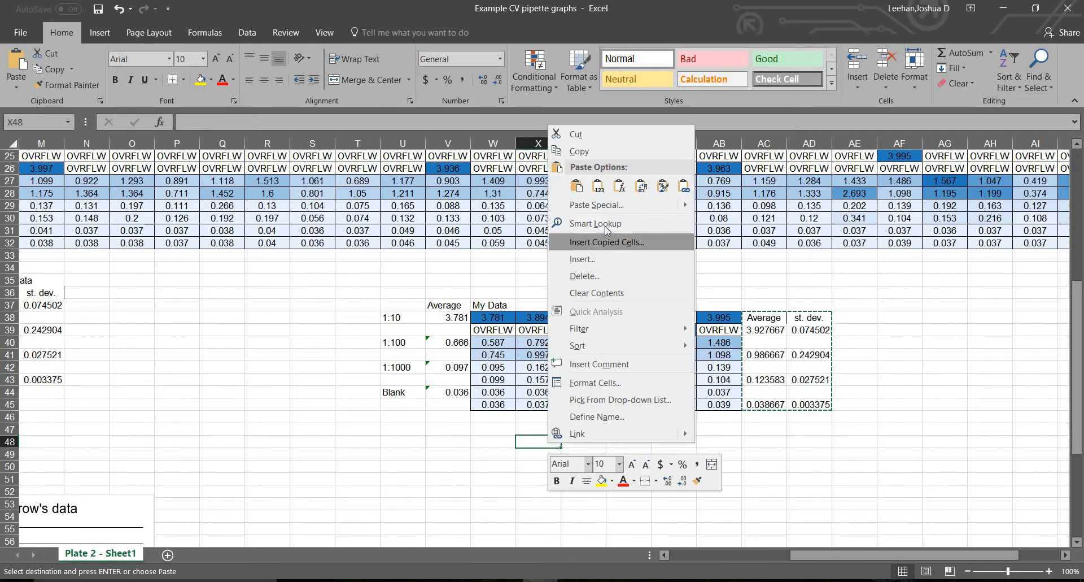
pyautogui.click(599, 186)
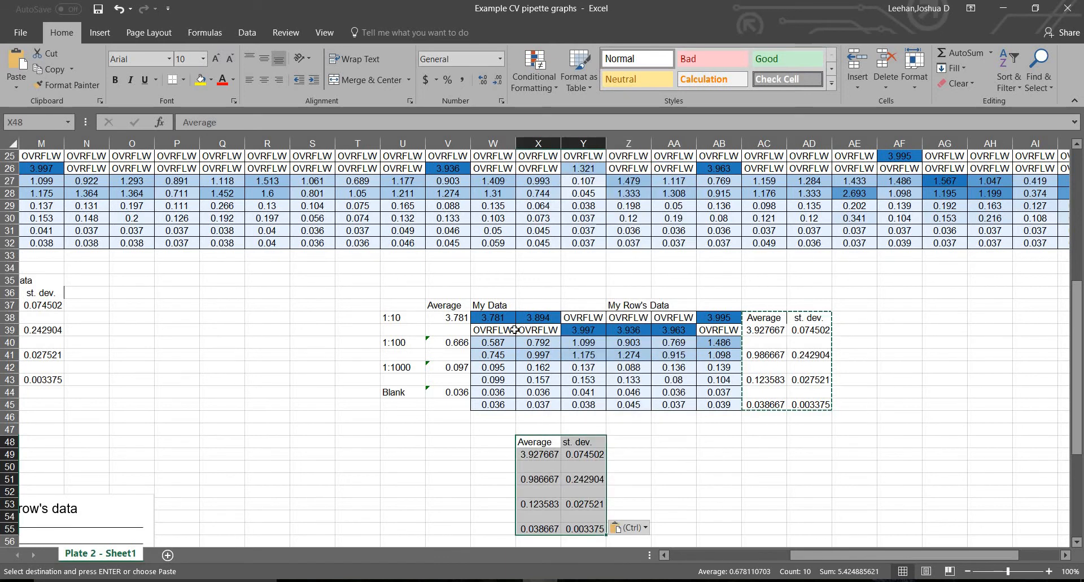
# Copy the dilution labels and individual averages in U37:V44 and paste them as values only starting at U48.
pyautogui.moveTo(402, 306); pyautogui.dragTo(442, 392)
pyautogui.rightClick(433, 338)
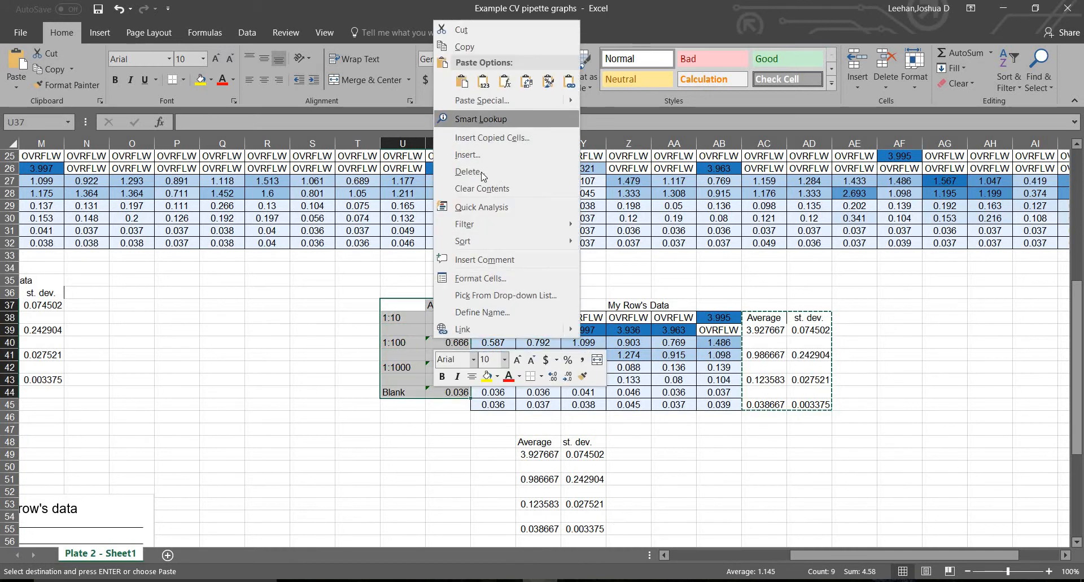
pyautogui.click(520, 52)
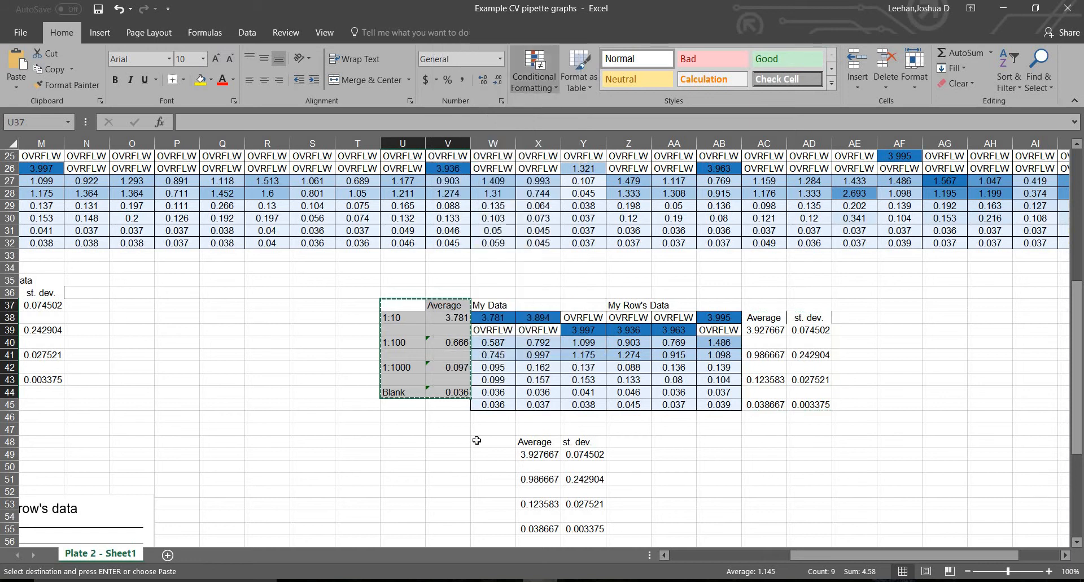
pyautogui.click(405, 443)
pyautogui.rightClick(404, 444)
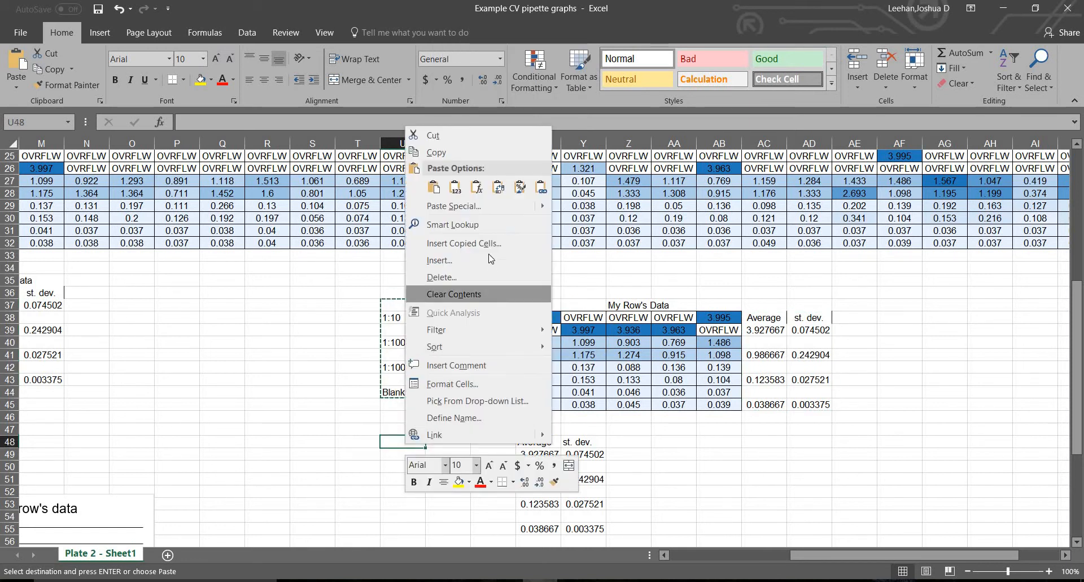
pyautogui.click(455, 187)
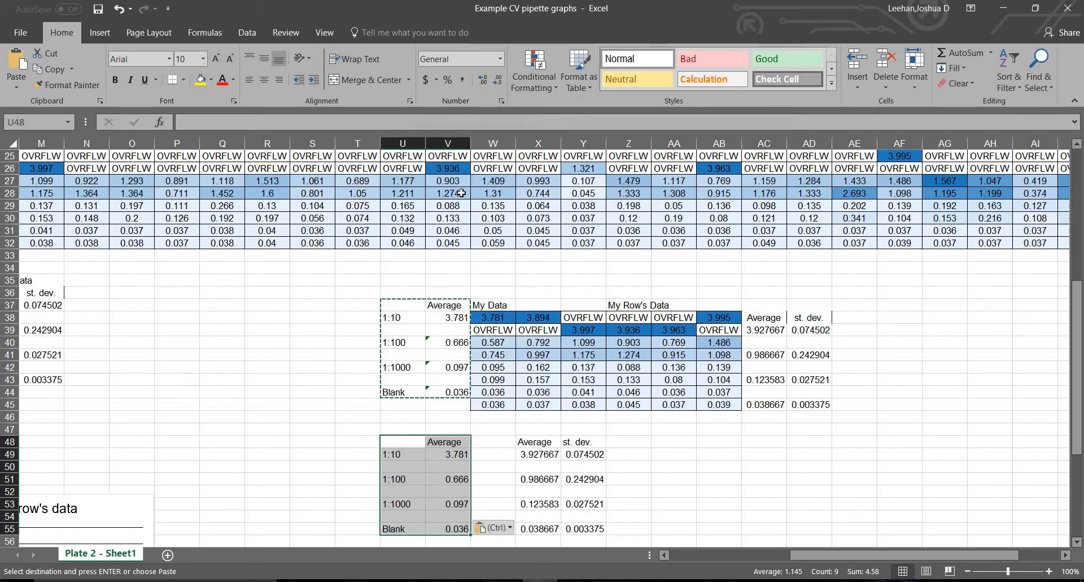
pyautogui.scroll(-1, 637, 410)
pyautogui.scroll(-2, 636, 410)
pyautogui.click(635, 404)
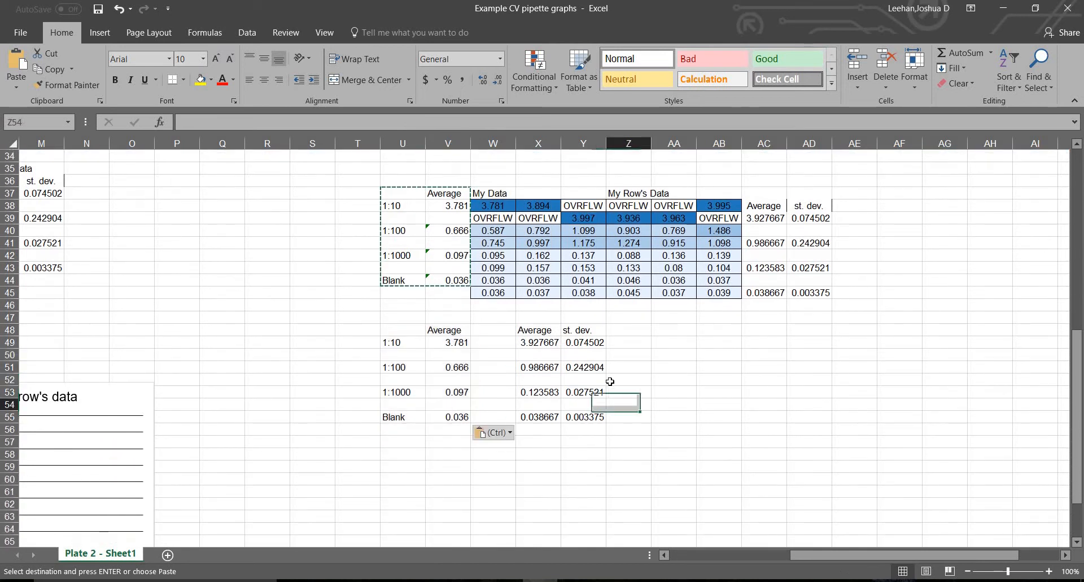
pyautogui.click(587, 364)
pyautogui.click(588, 339)
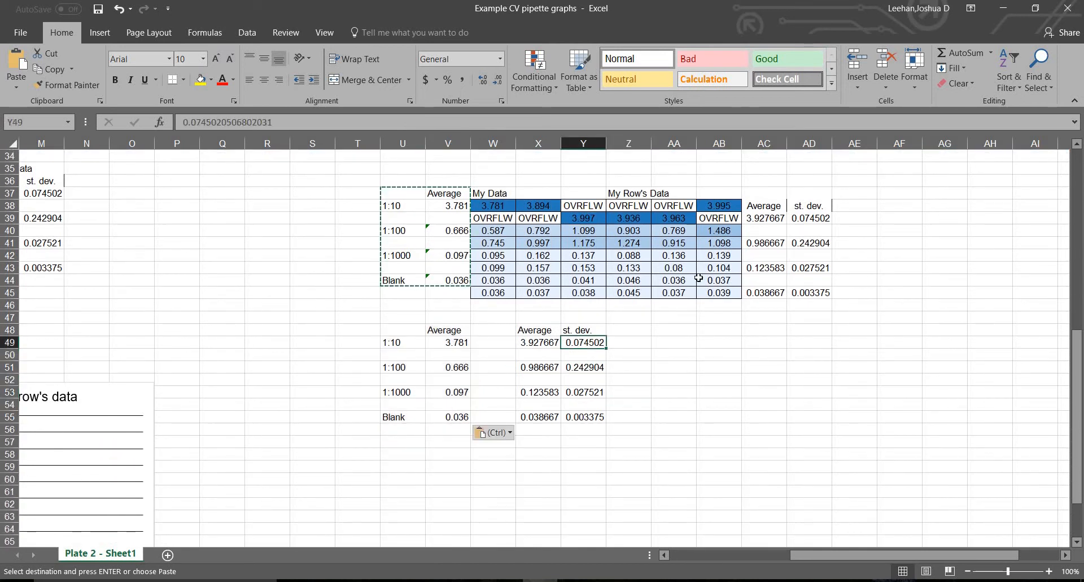
pyautogui.click(760, 270)
pyautogui.click(738, 345)
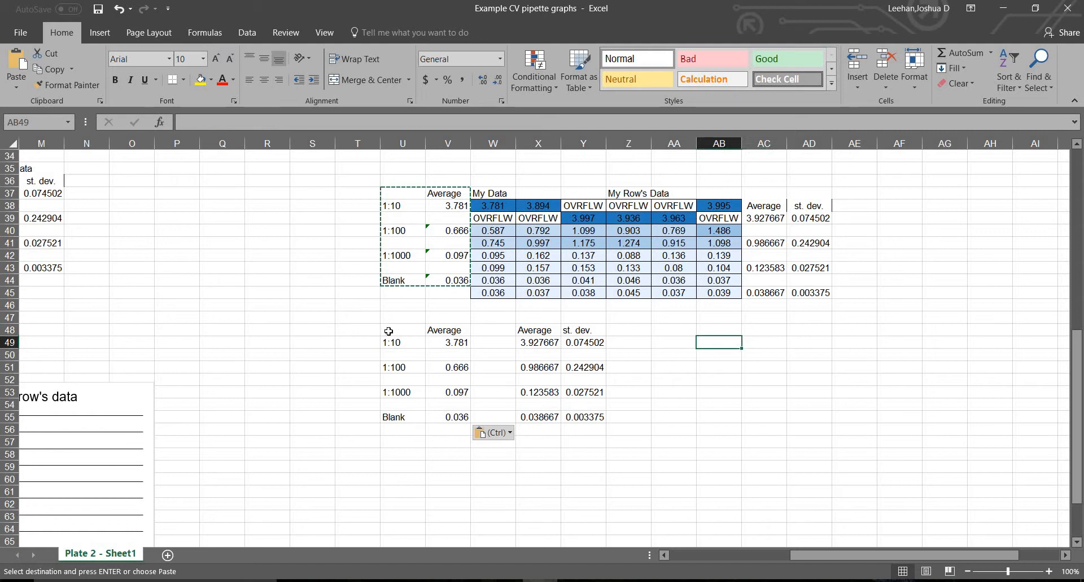
# Delete only the blank cells within U48:V55, shifting cells up, and move the dilution labels down one row to U49:U52.
pyautogui.click(423, 330)
pyautogui.moveTo(436, 330); pyautogui.dragTo(446, 418)
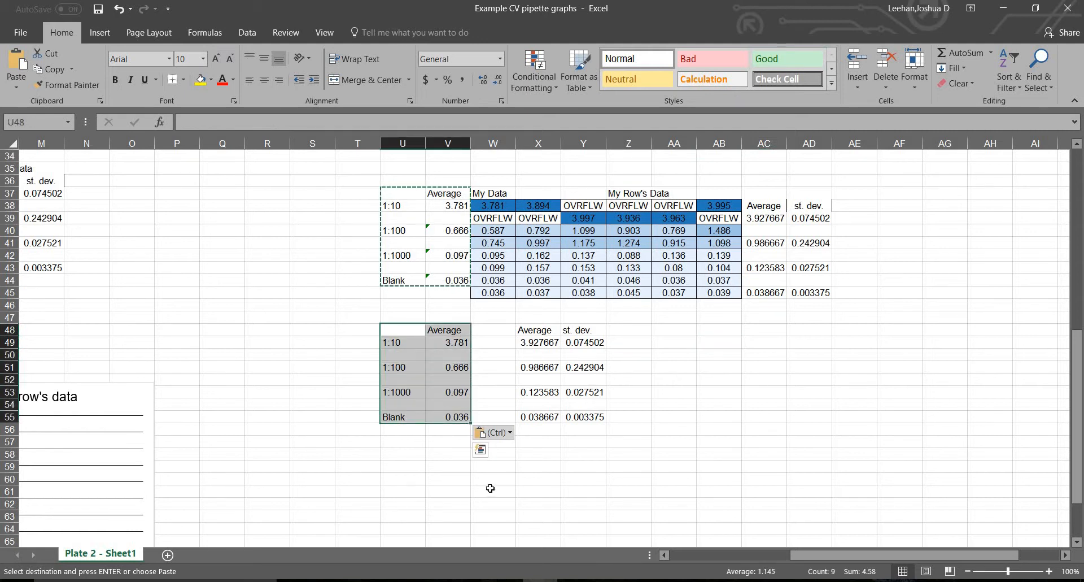
pyautogui.hotkey('ctrl', 'g')
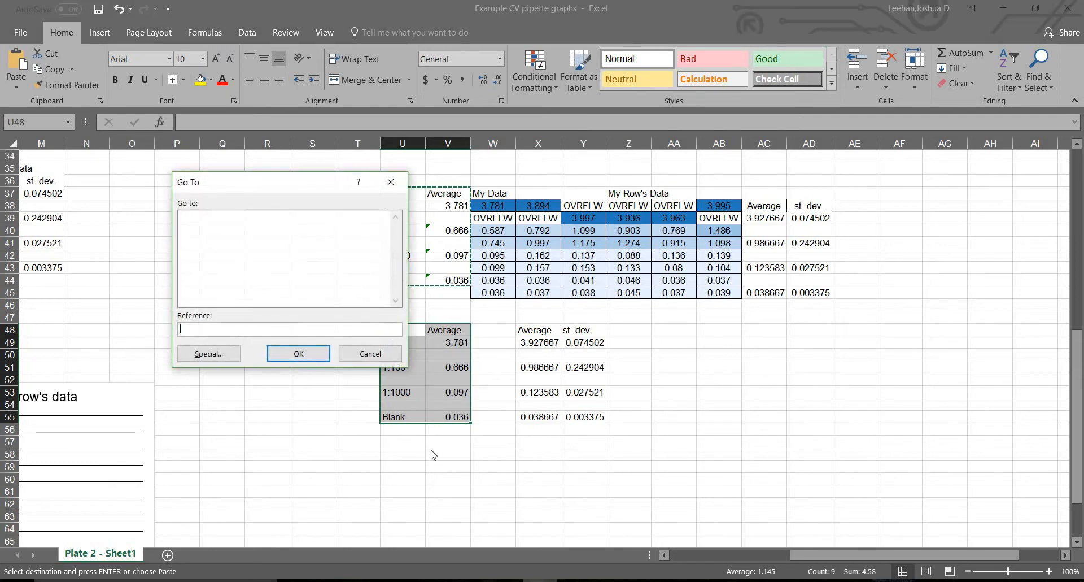
pyautogui.click(237, 354)
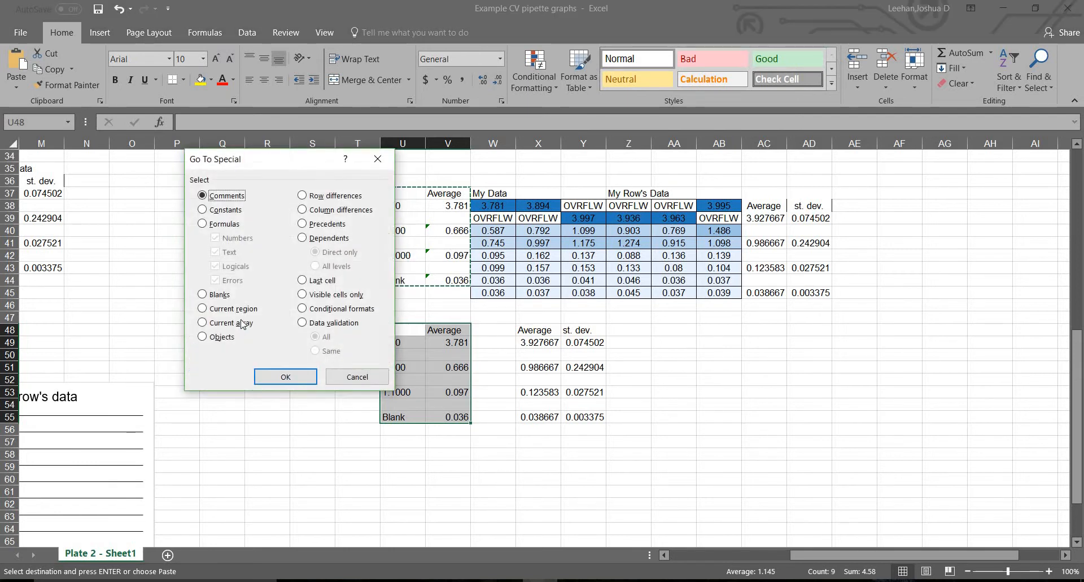
pyautogui.click(221, 295)
pyautogui.click(286, 379)
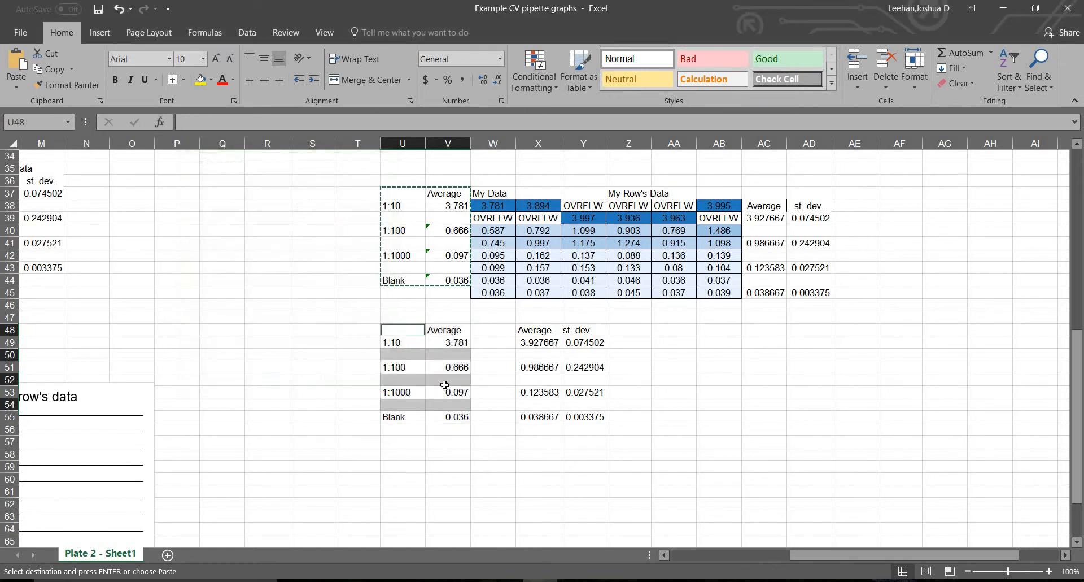
pyautogui.rightClick(441, 384)
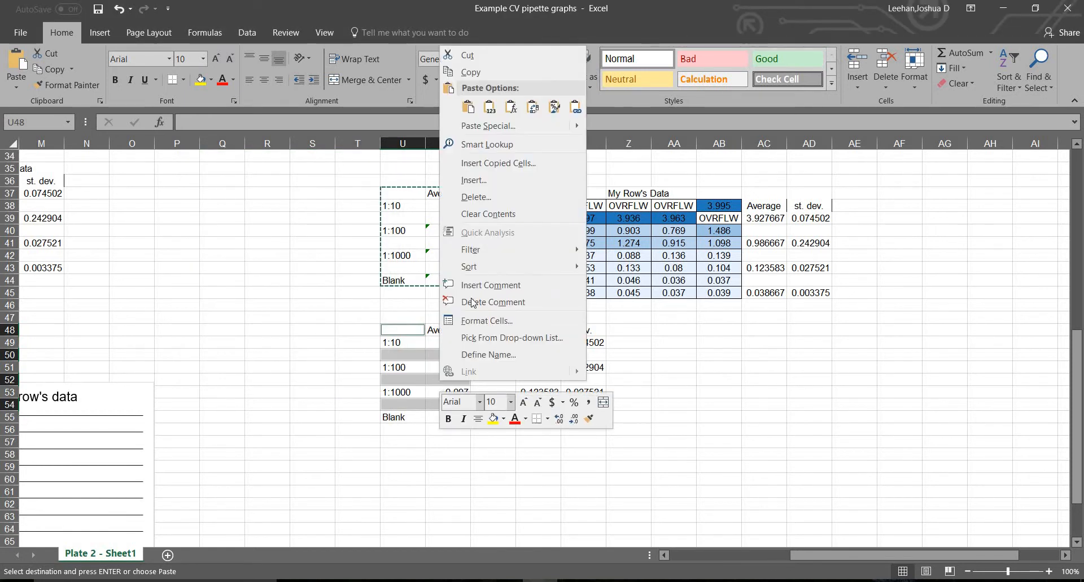
pyautogui.click(503, 197)
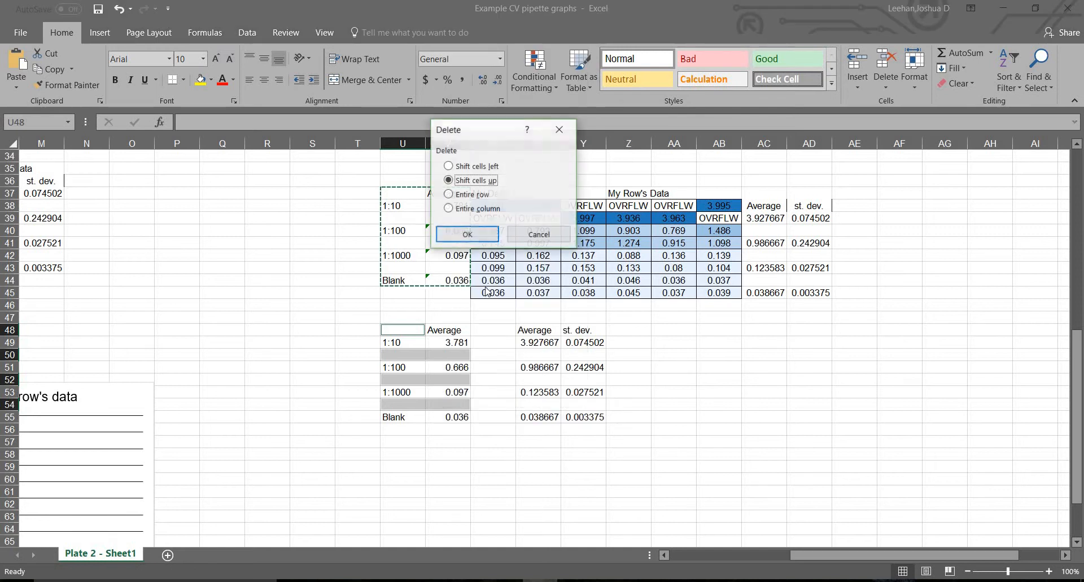
pyautogui.click(493, 242)
pyautogui.click(477, 403)
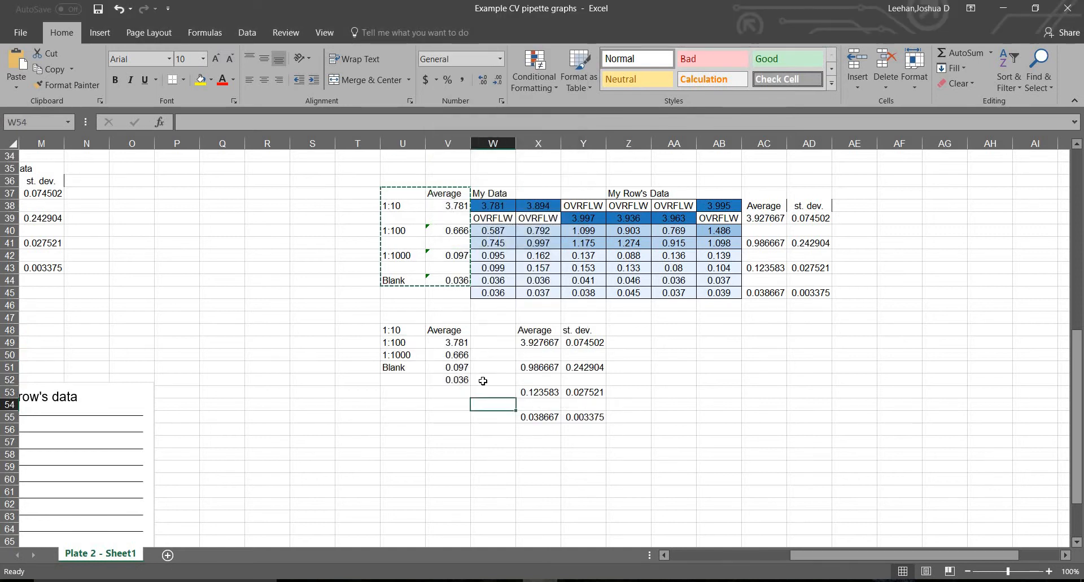
pyautogui.moveTo(415, 328); pyautogui.dragTo(408, 368)
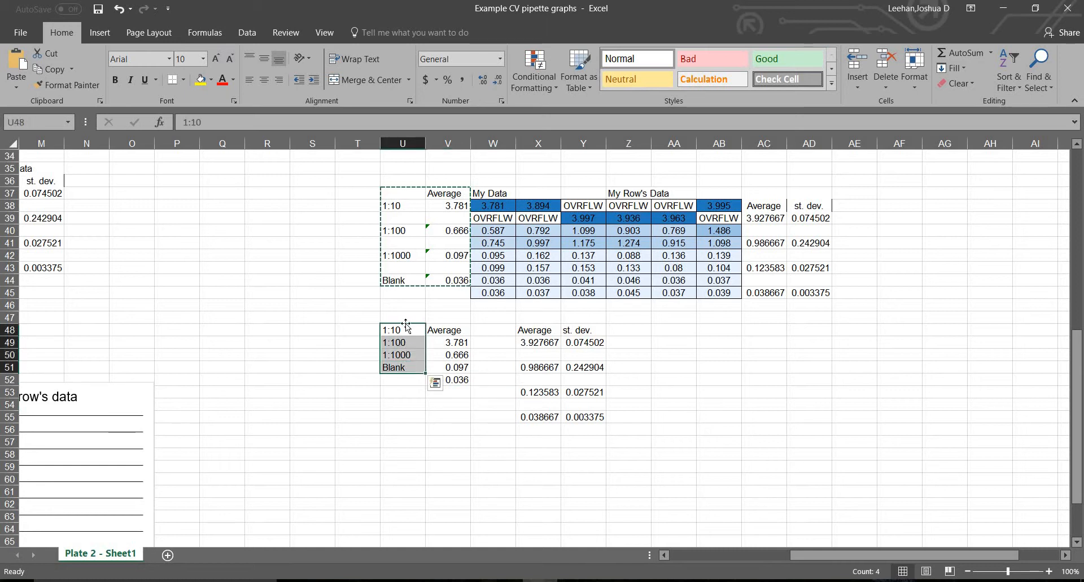
pyautogui.moveTo(405, 323); pyautogui.dragTo(405, 339)
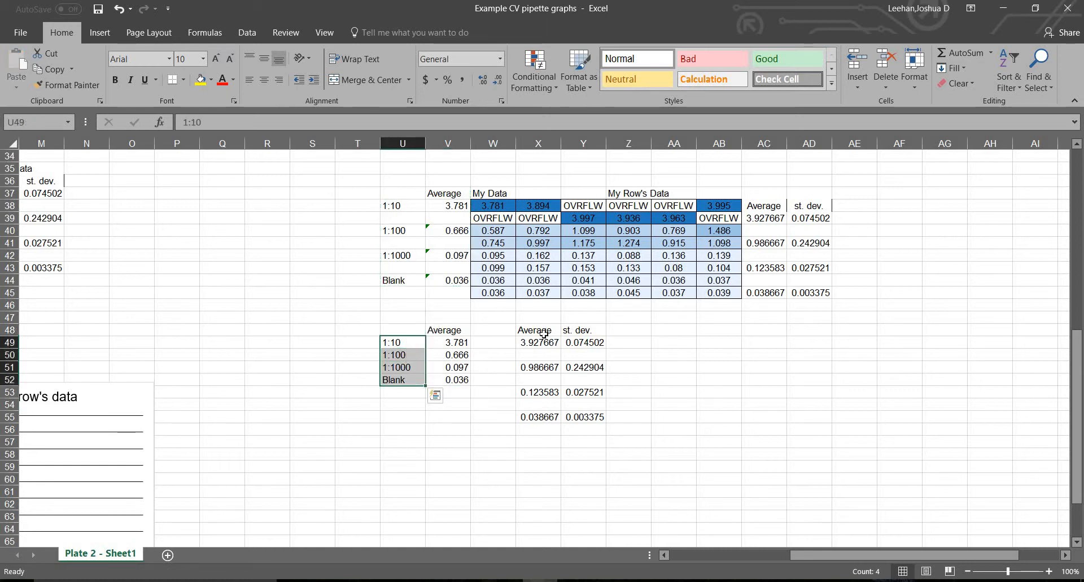
# Select only the blank cells within the row averages and standard deviations in X48:Y55 and delete them, shifting cells up.
pyautogui.moveTo(542, 332); pyautogui.dragTo(580, 417)
pyautogui.rightClick(560, 373)
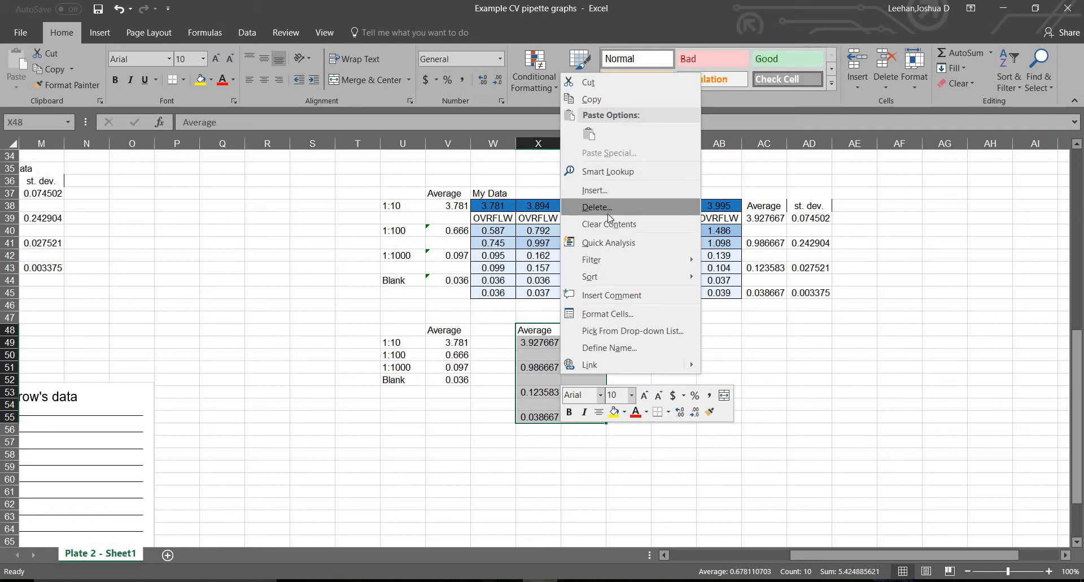
pyautogui.click(543, 337)
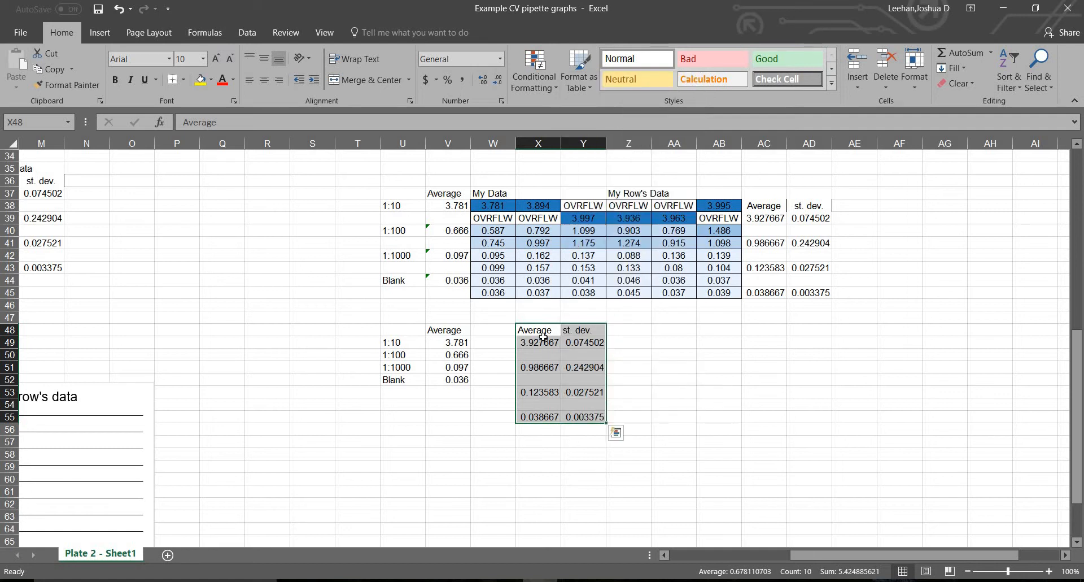
pyautogui.hotkey('ctrl', 'g')
pyautogui.click(238, 350)
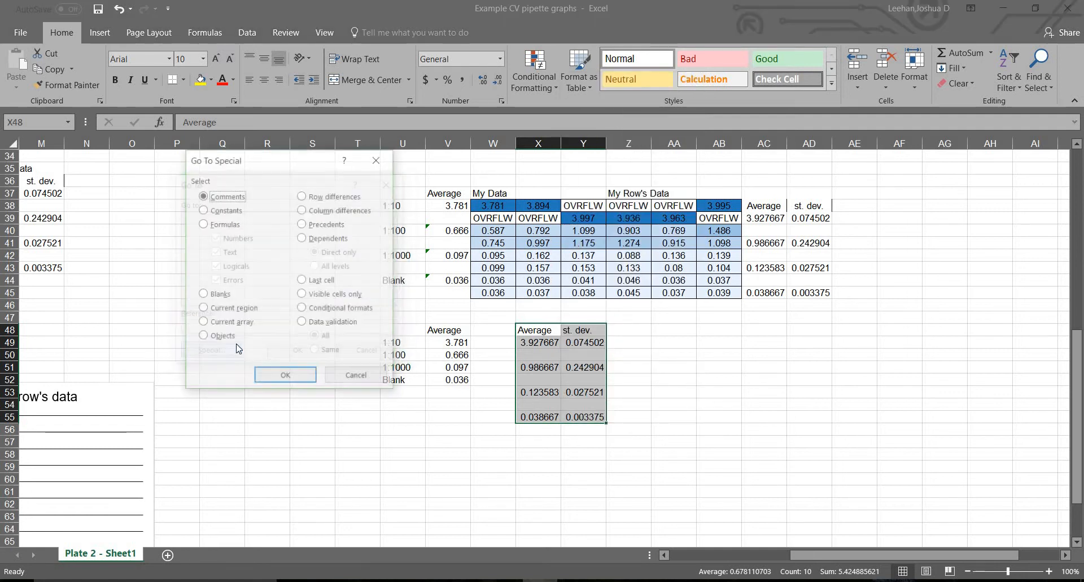
pyautogui.click(219, 293)
pyautogui.click(267, 375)
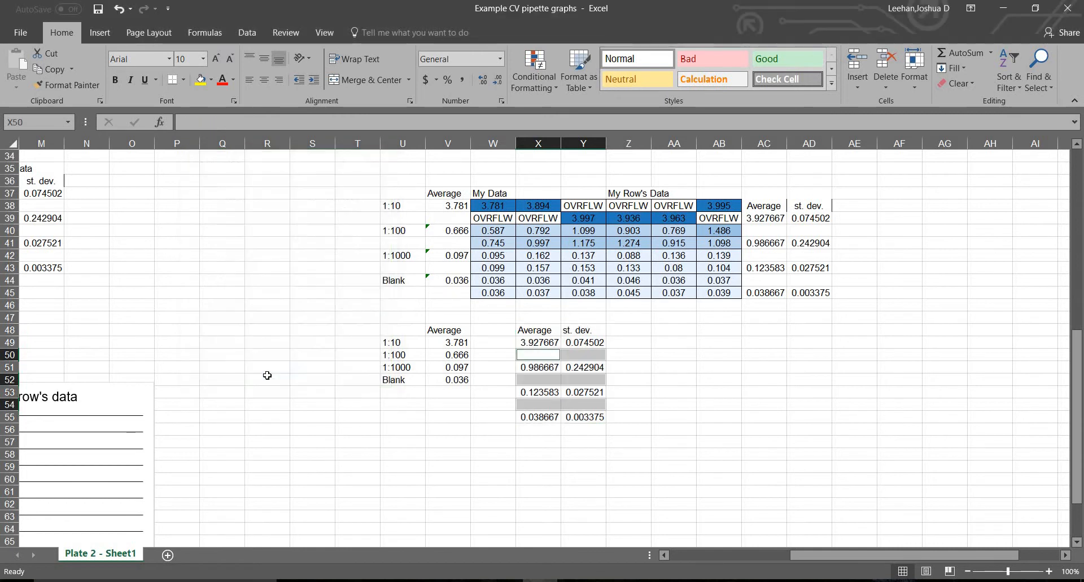
pyautogui.rightClick(555, 358)
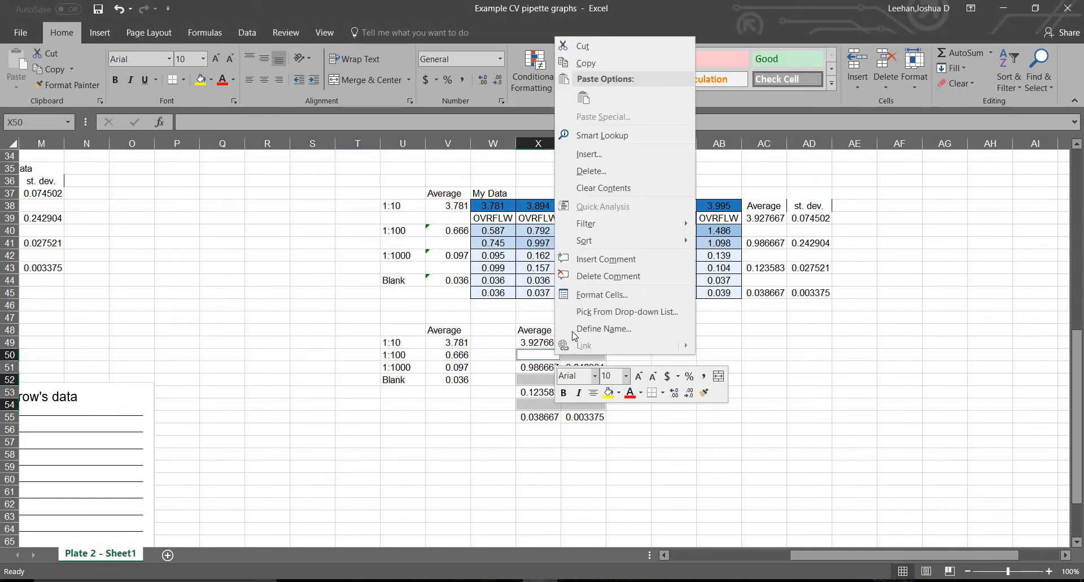
pyautogui.click(590, 171)
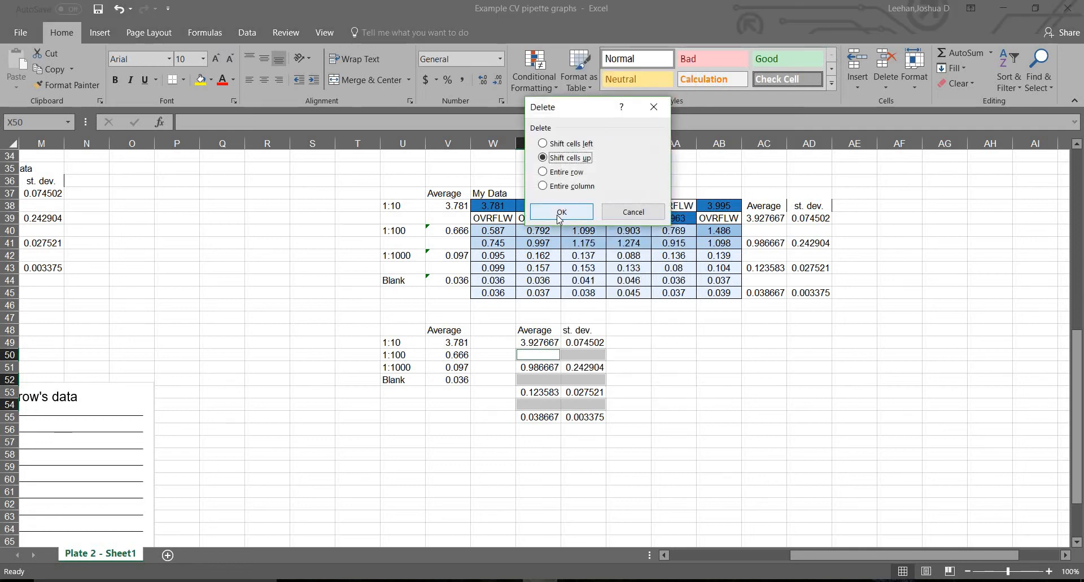
pyautogui.click(560, 215)
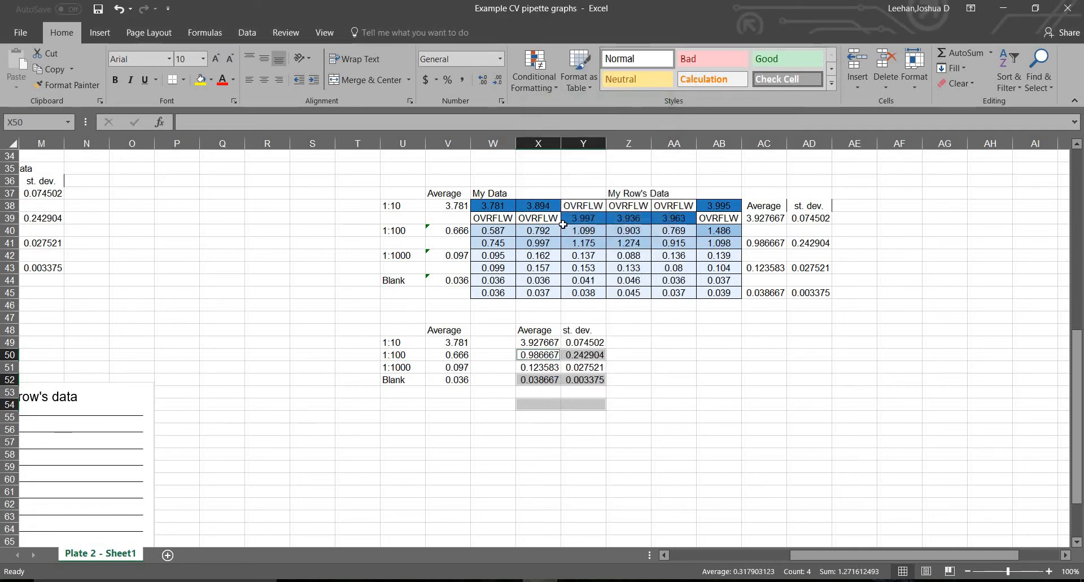
pyautogui.click(482, 321)
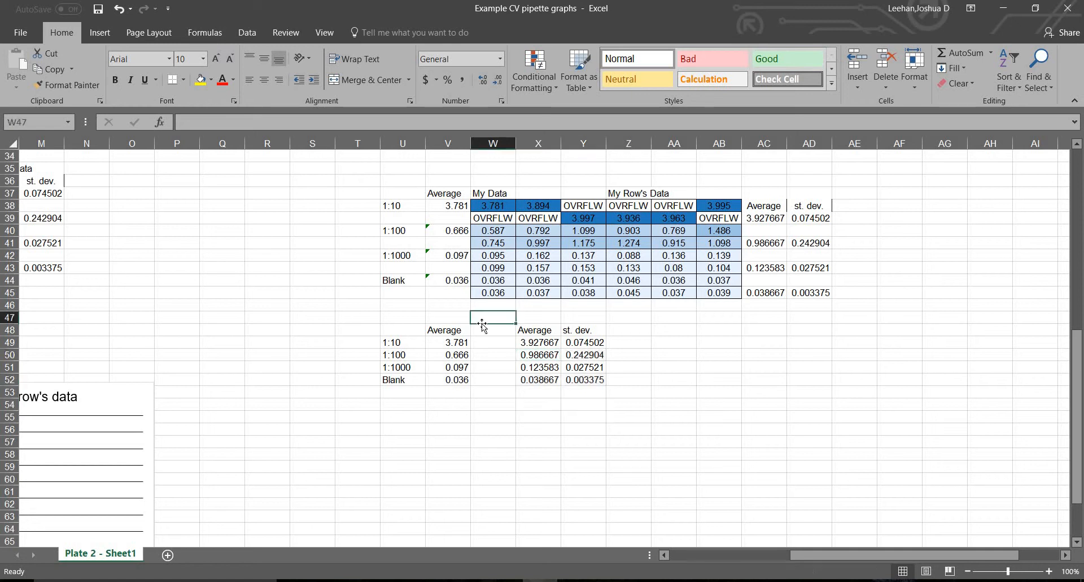
# Add the headings "My Data" in V47 and "My Row's Data" in X47 above the condensed tables.
pyautogui.click(449, 319)
pyautogui.write('My Data')
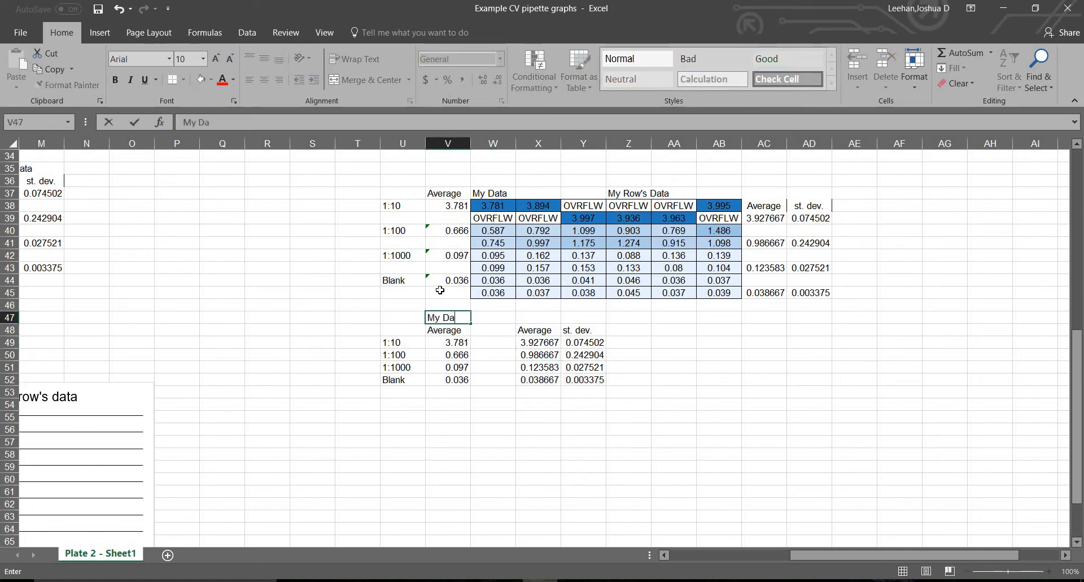
pyautogui.press('Right')
pyautogui.press('Right')
pyautogui.press('Right')
pyautogui.write('M')
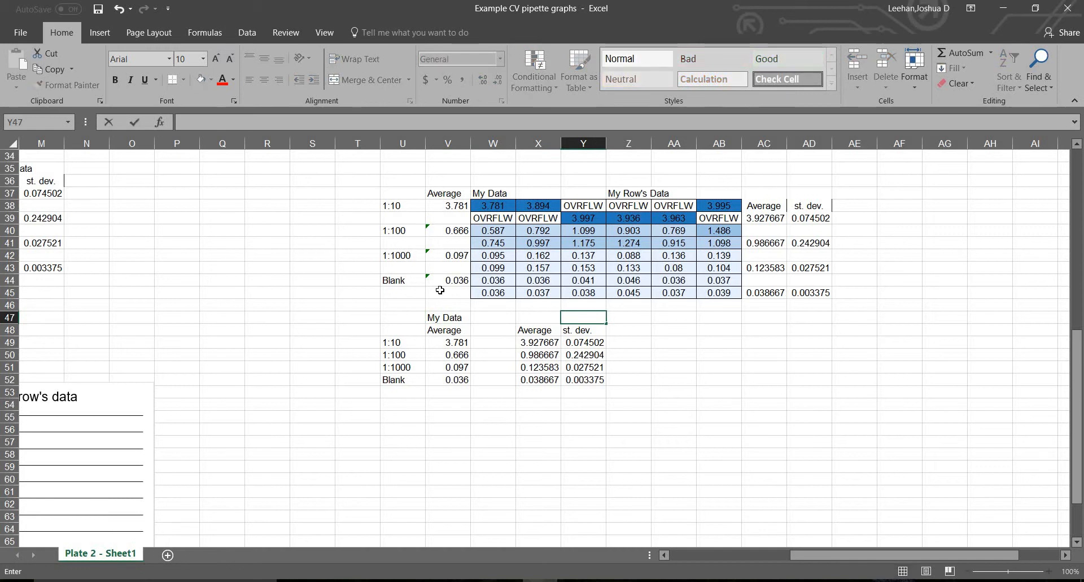
pyautogui.press('Left')
pyautogui.write("My Row's Data")
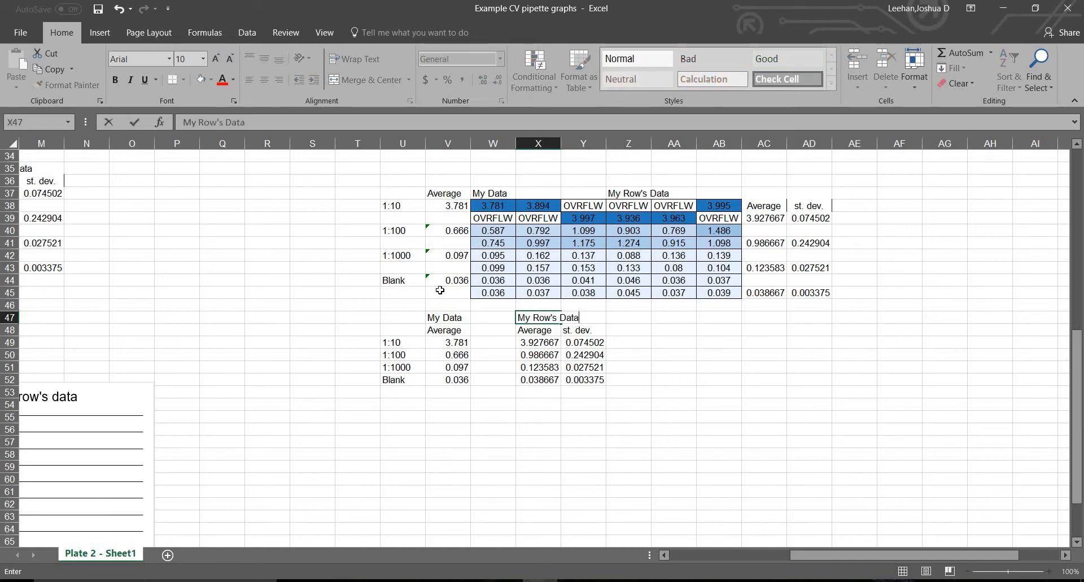
pyautogui.press('Return')
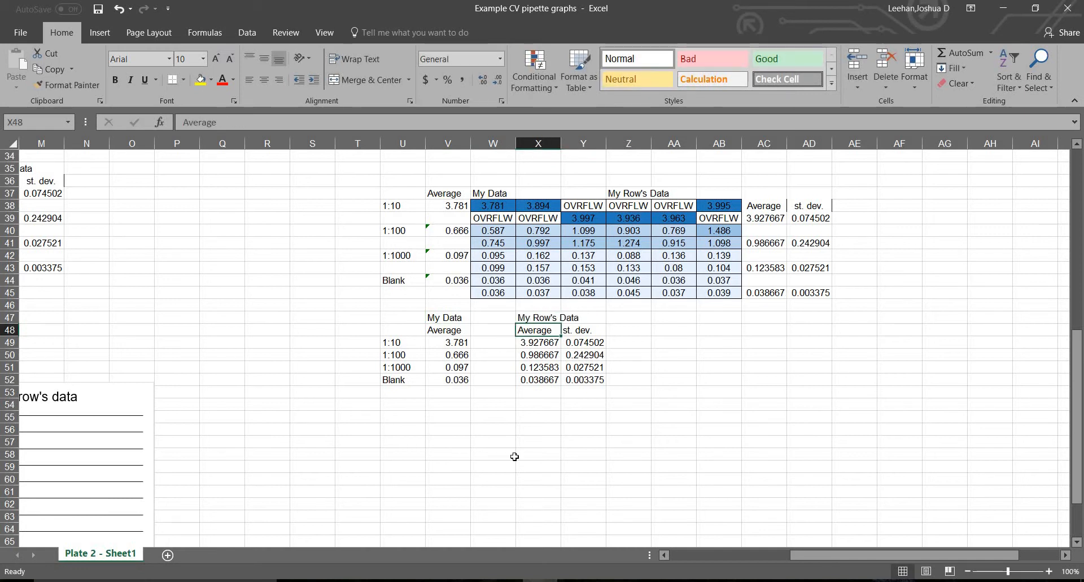
pyautogui.click(512, 455)
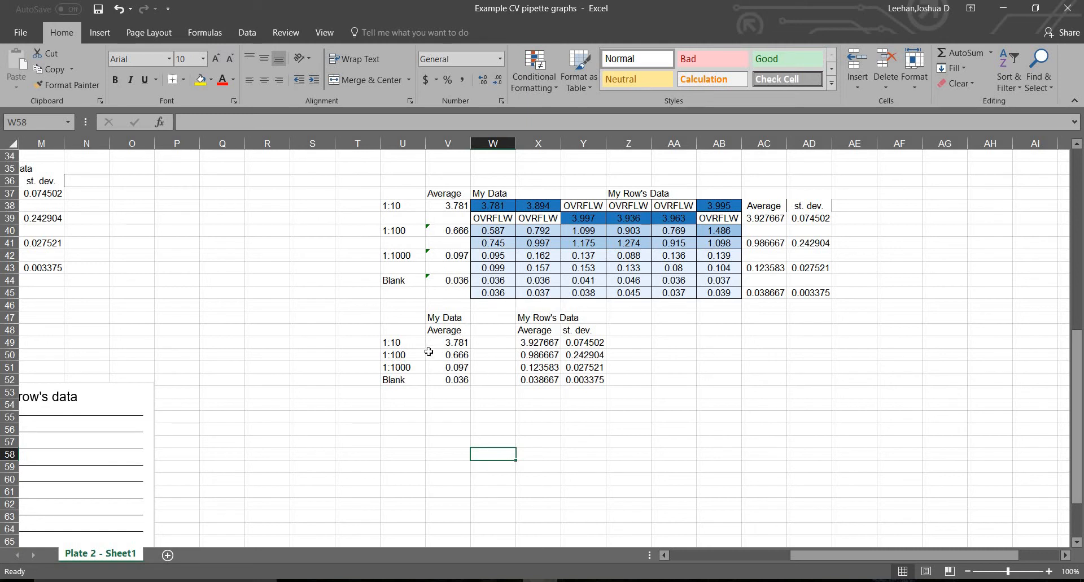
# Insert a basic 2-D line chart from the dilution labels and individual averages in U48:V52.
pyautogui.moveTo(405, 330); pyautogui.dragTo(453, 378)
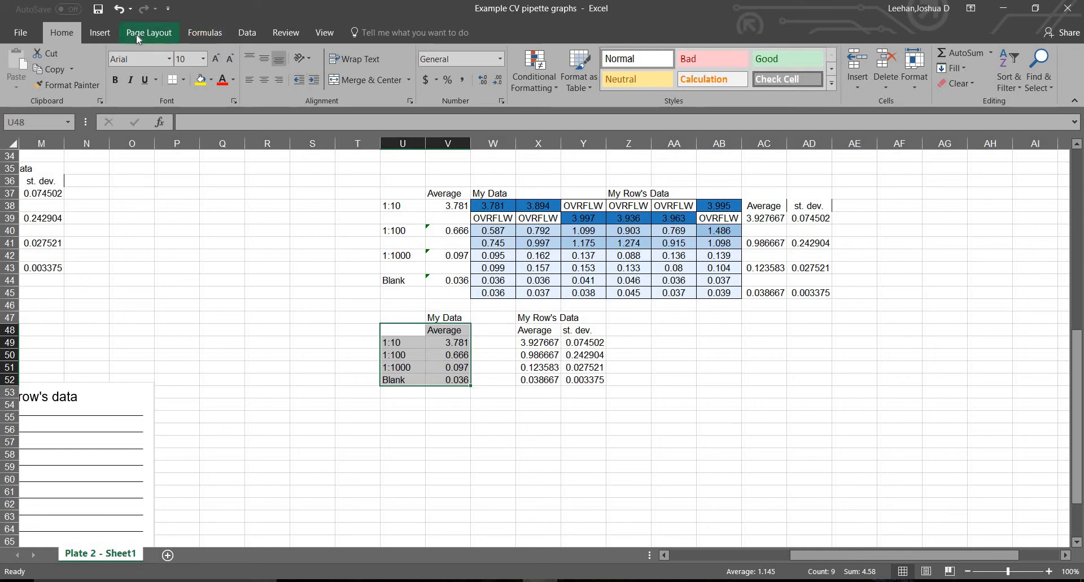
pyautogui.click(101, 31)
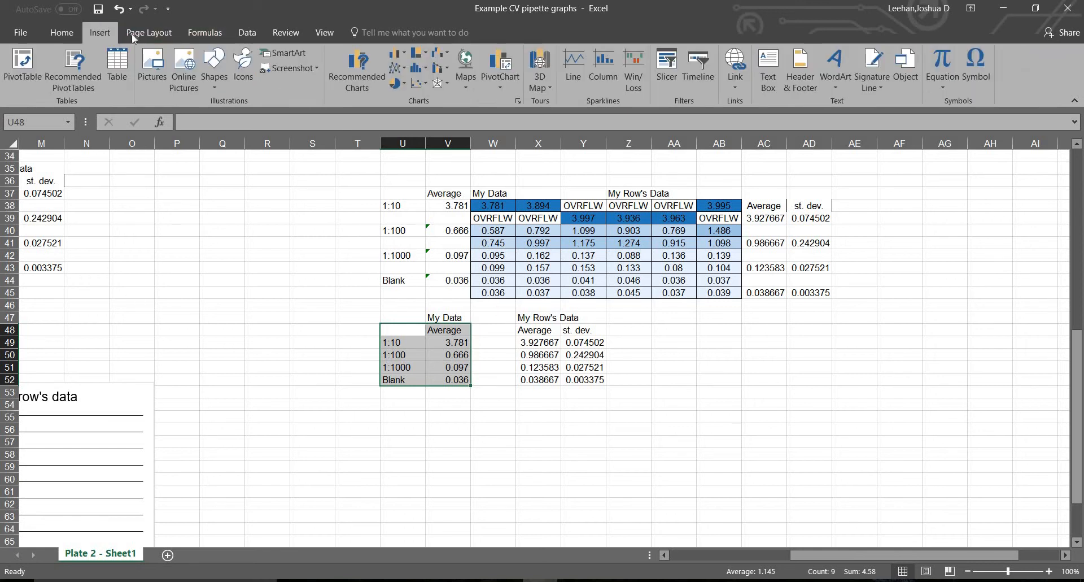
pyautogui.click(408, 70)
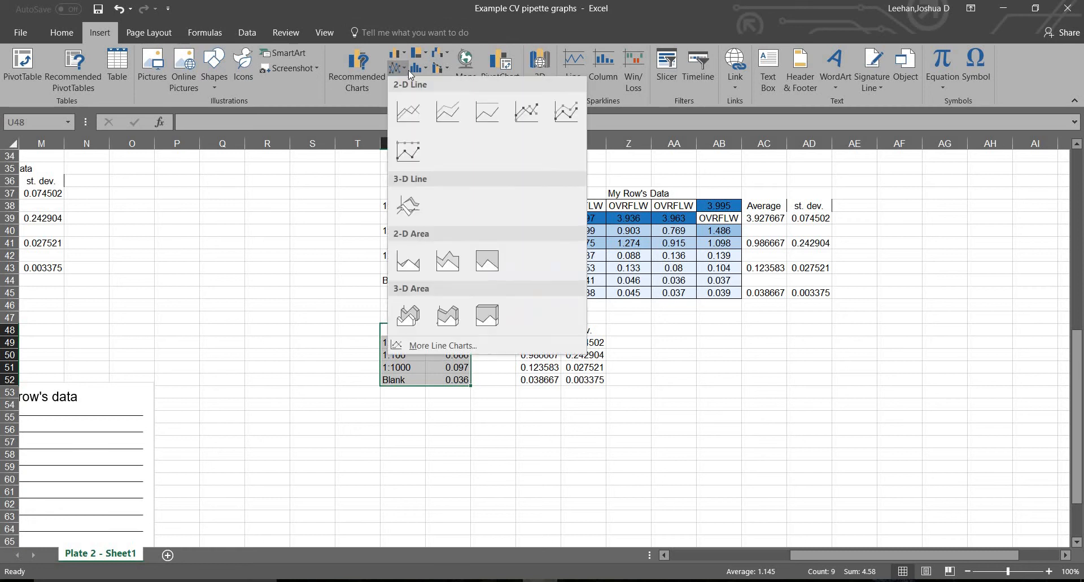
pyautogui.click(409, 126)
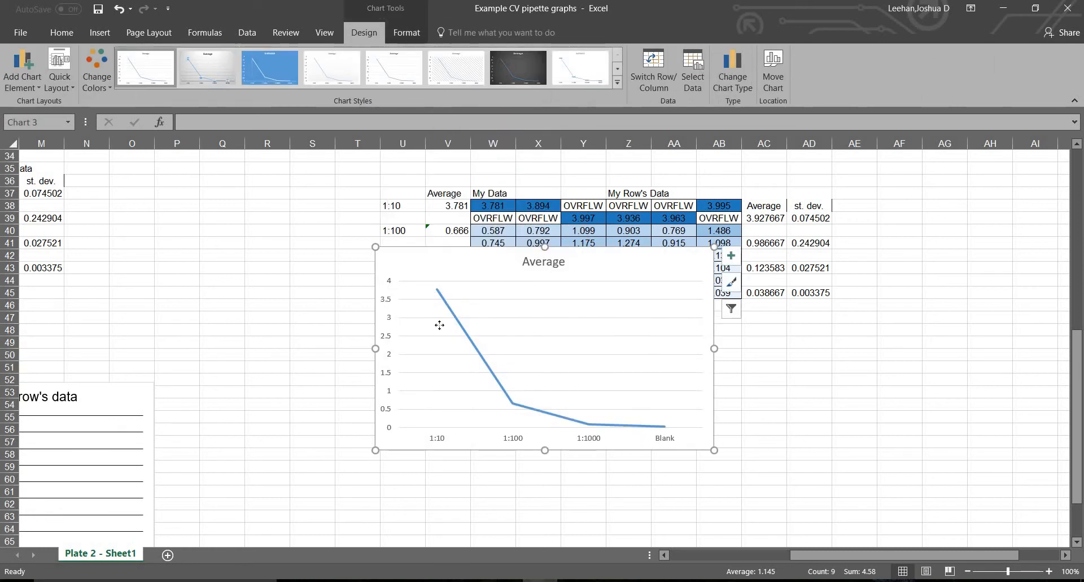
pyautogui.moveTo(438, 323); pyautogui.dragTo(388, 381)
pyautogui.scroll(-5, 423, 268)
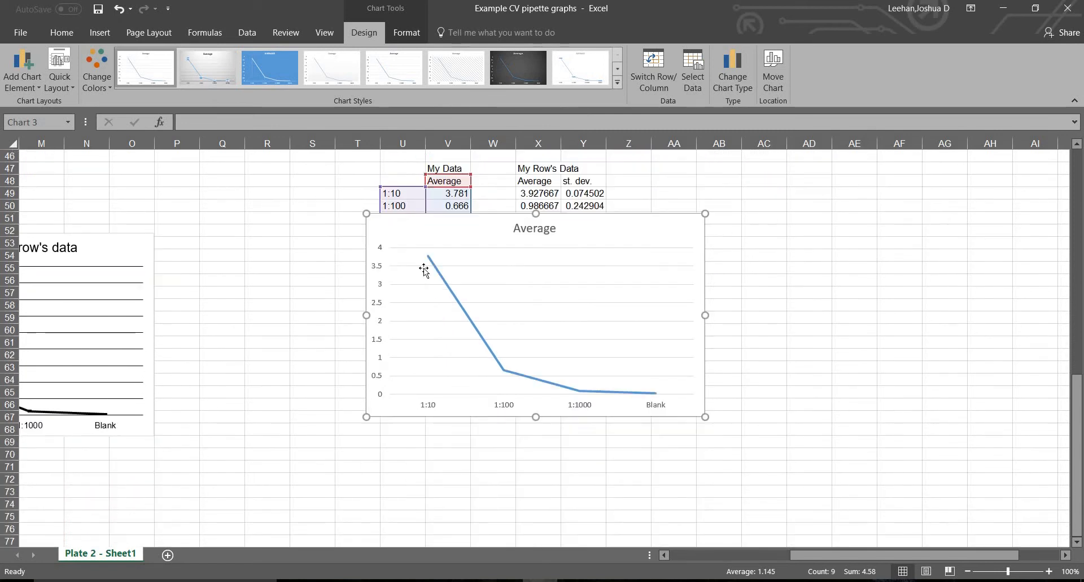
pyautogui.click(416, 260)
pyautogui.press('Delete')
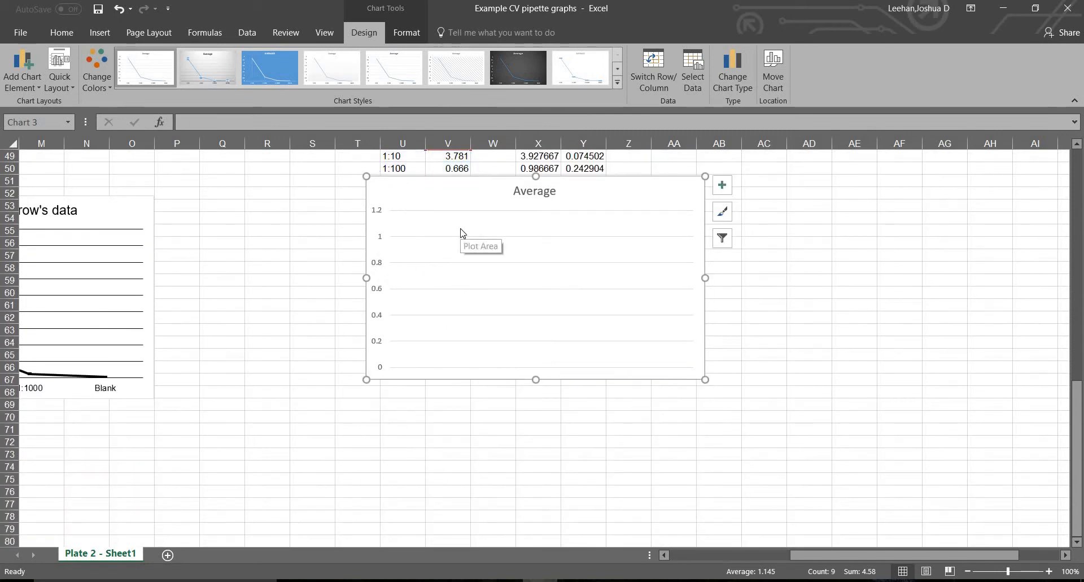
pyautogui.hotkey('ctrl', 'z')
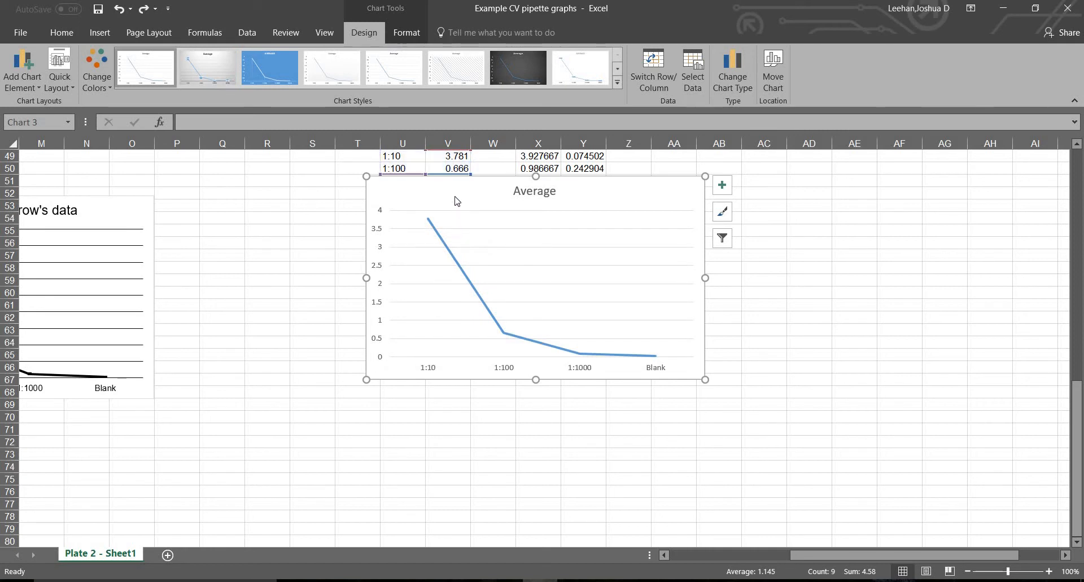
# Move the line chart just below the condensed table and change its title to "Average OD600 - My Data".
pyautogui.click(458, 181)
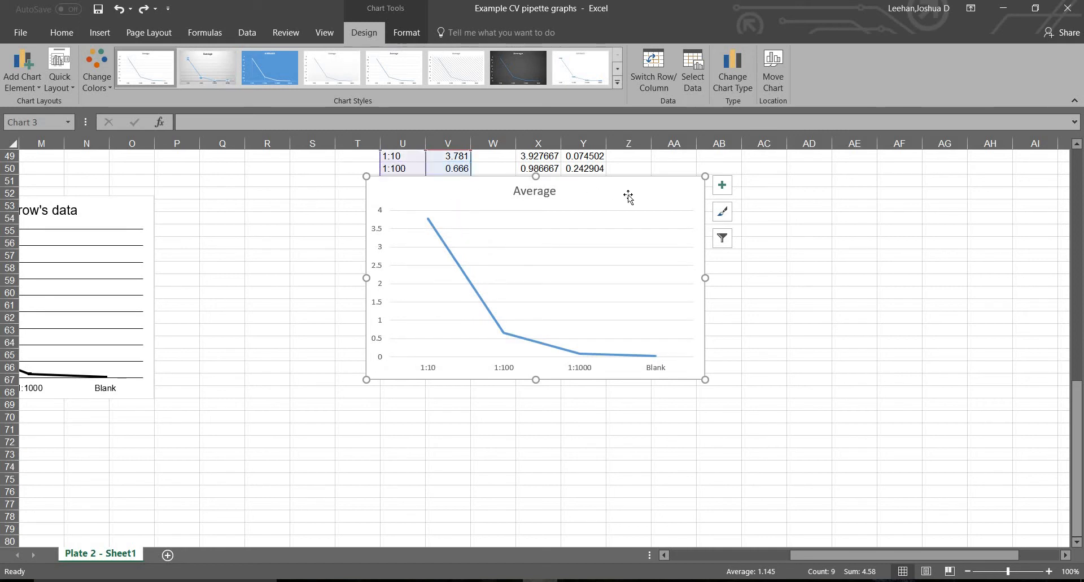
pyautogui.moveTo(636, 262); pyautogui.dragTo(475, 227)
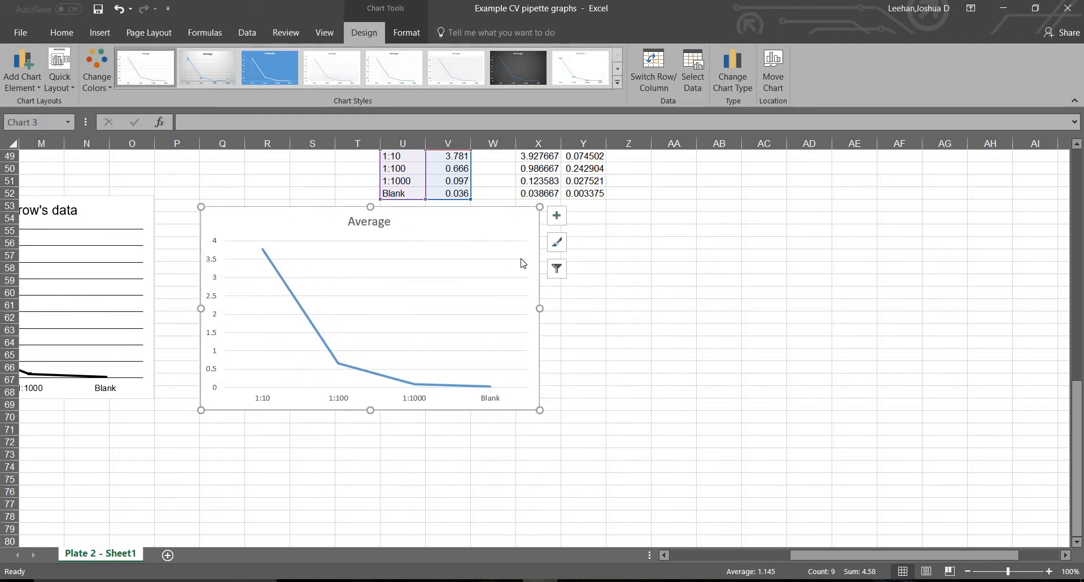
pyautogui.click(384, 227)
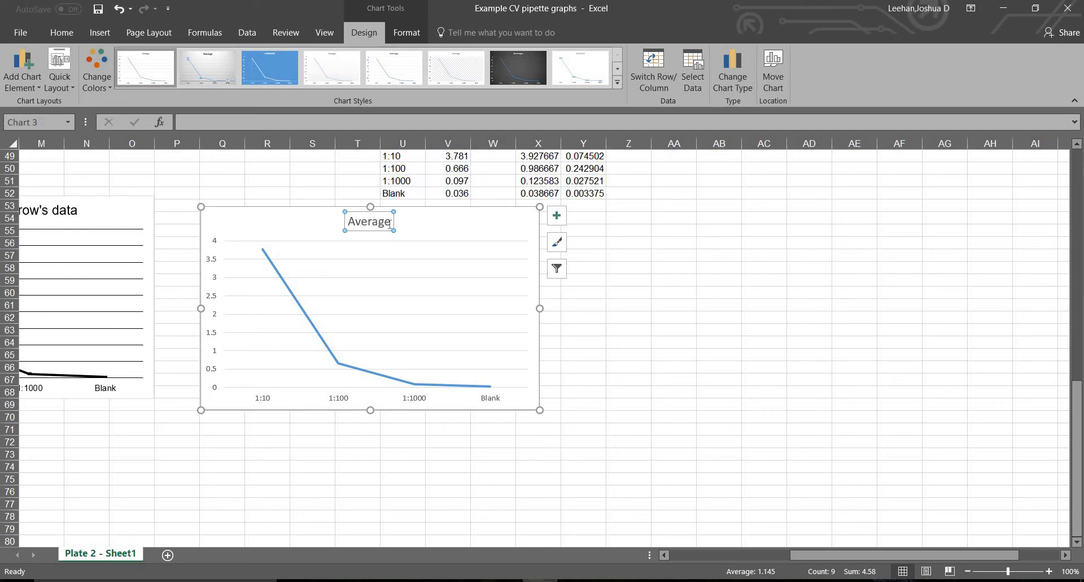
pyautogui.click(390, 224)
pyautogui.write('OD')
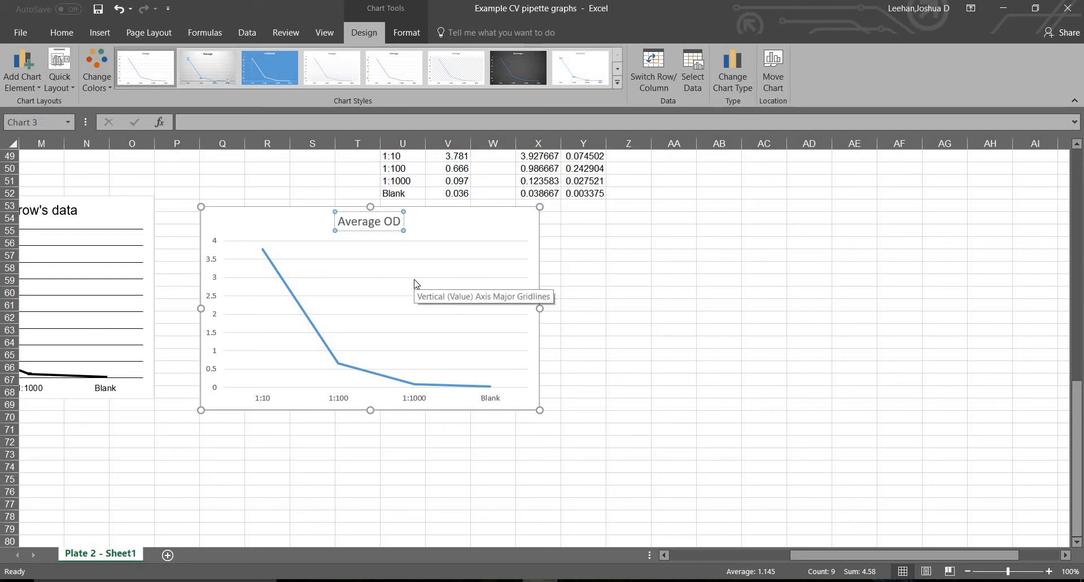
pyautogui.write('600 -')
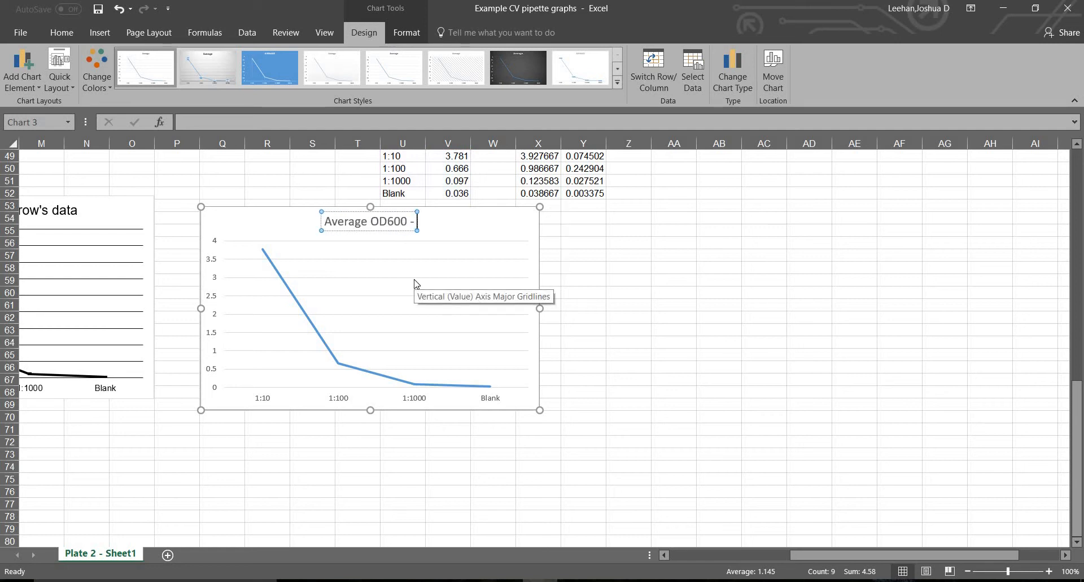
pyautogui.write(' My Data')
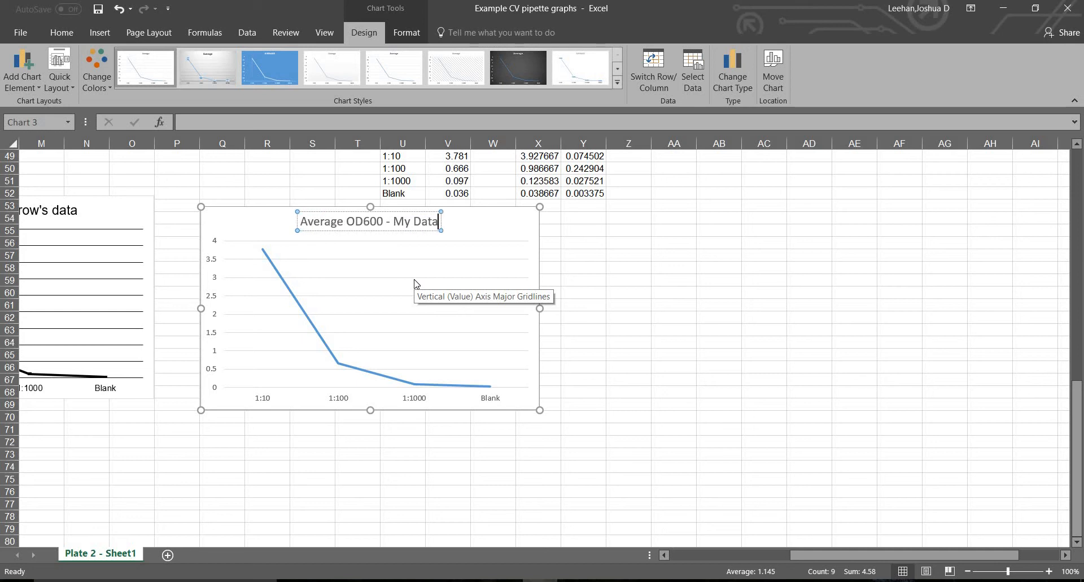
# Reposition the "Average OD600 - My Data" chart so it starts around P54, leaving room beside it beneath the condensed tables.
pyautogui.click(613, 277)
pyautogui.scroll(1, 621, 275)
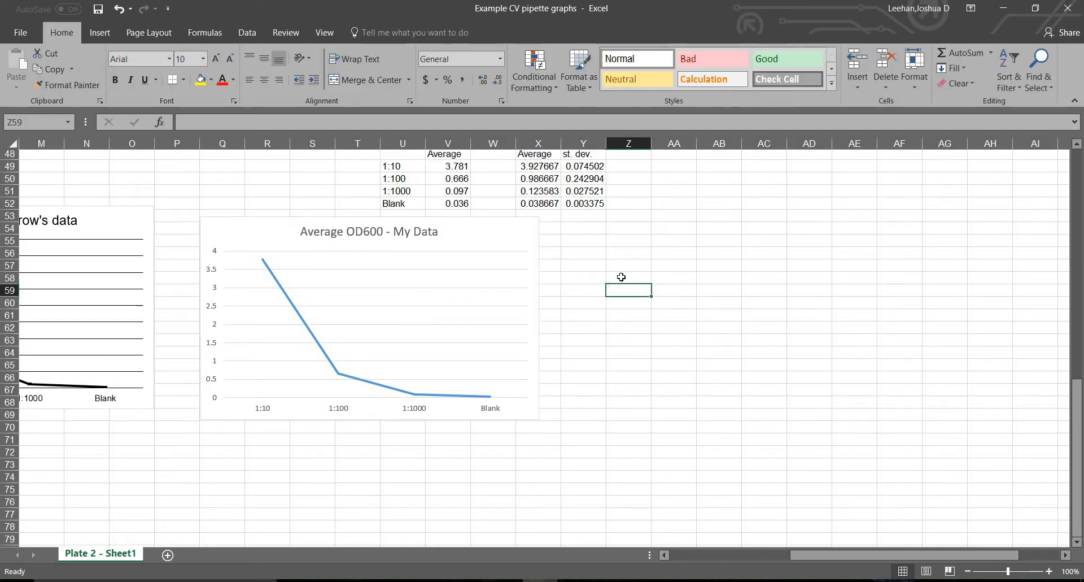
pyautogui.scroll(1, 621, 276)
pyautogui.moveTo(493, 264); pyautogui.dragTo(461, 272)
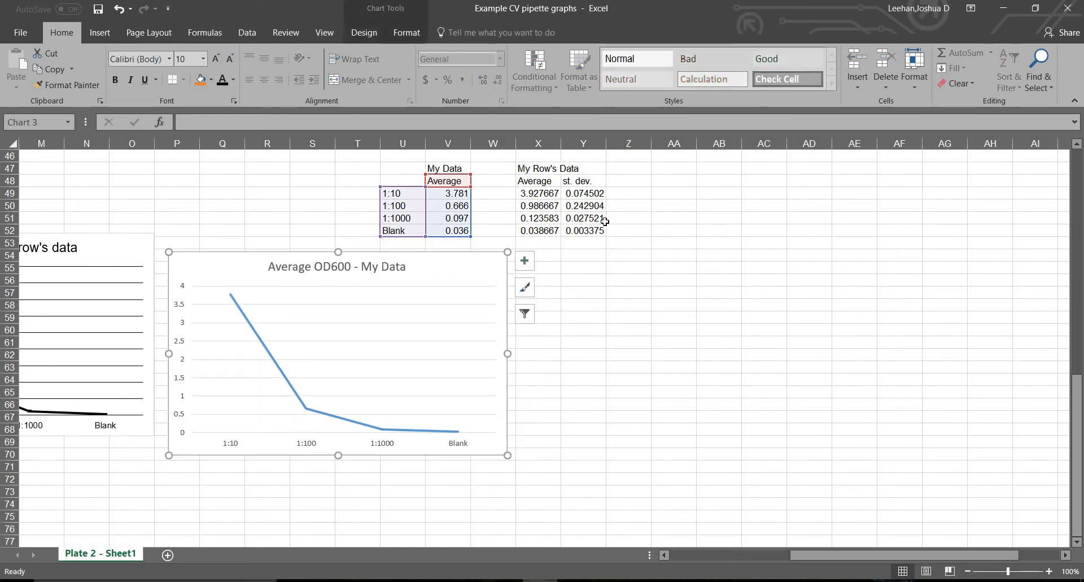
pyautogui.click(578, 262)
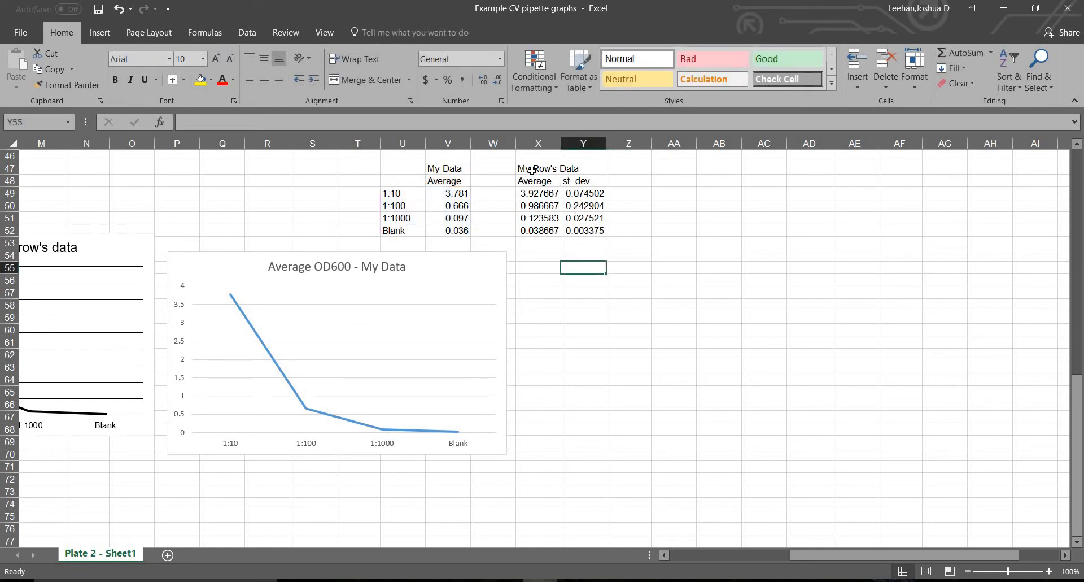
# Copy the dilution labels in U49:U52 into W49:W52 beside the row averages.
pyautogui.moveTo(400, 194); pyautogui.dragTo(399, 230)
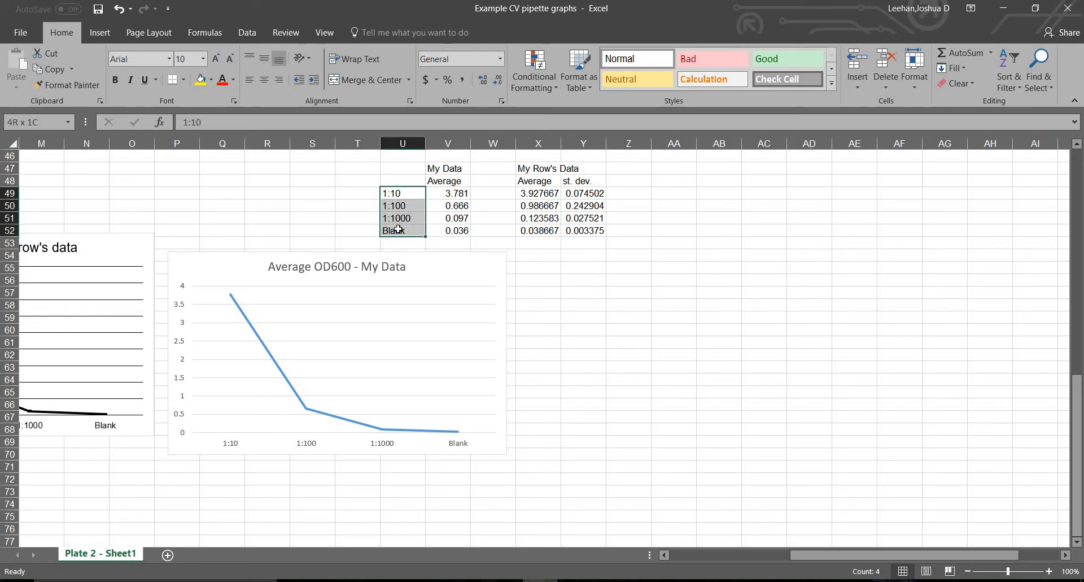
pyautogui.hotkey('ctrl', 'c')
pyautogui.click(494, 193)
pyautogui.hotkey('ctrl', 'v')
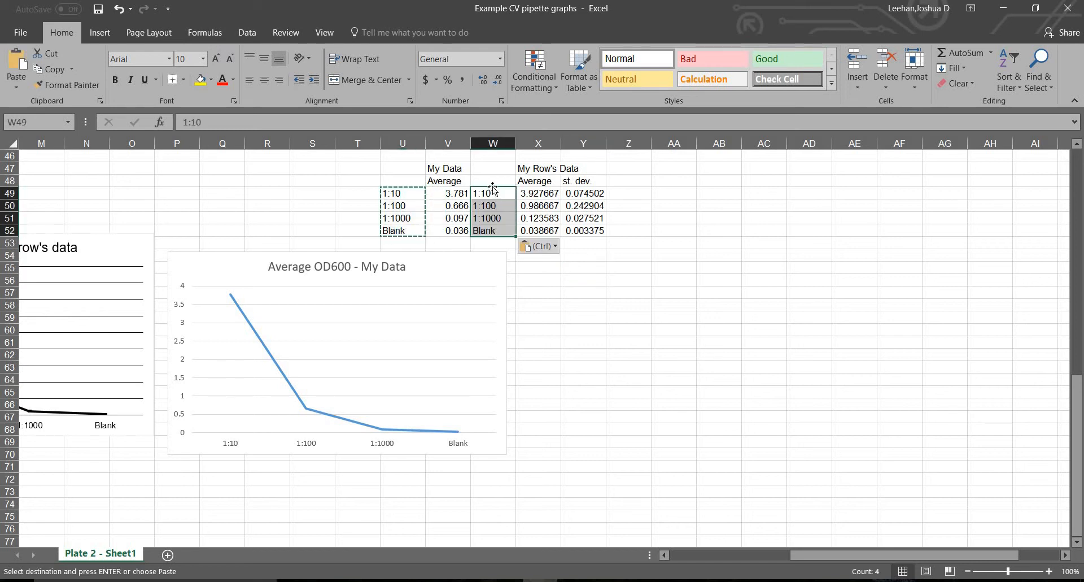
# Insert a basic 2-D line chart from the labels and row averages in W48:X52 and place it beside the My Data chart.
pyautogui.moveTo(493, 180); pyautogui.dragTo(533, 216)
pyautogui.moveTo(532, 229); pyautogui.dragTo(530, 228)
pyautogui.rightClick(523, 208)
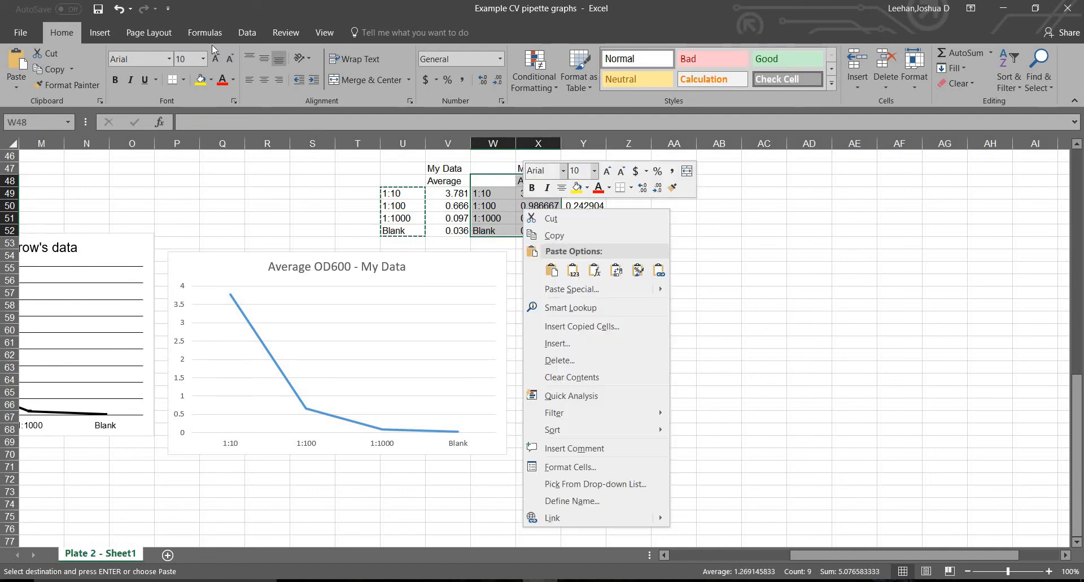
pyautogui.press('Escape')
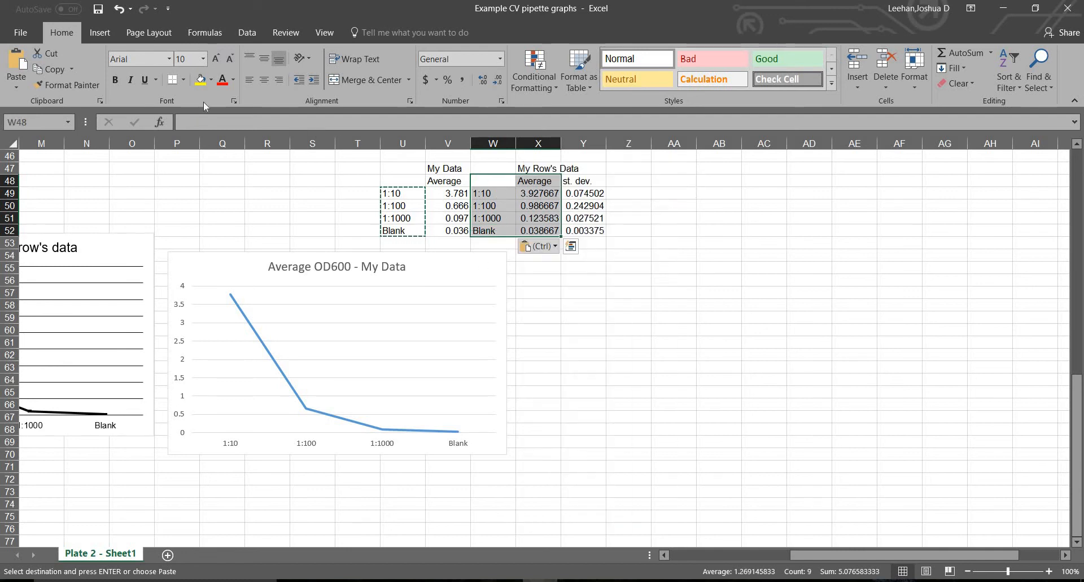
pyautogui.click(99, 32)
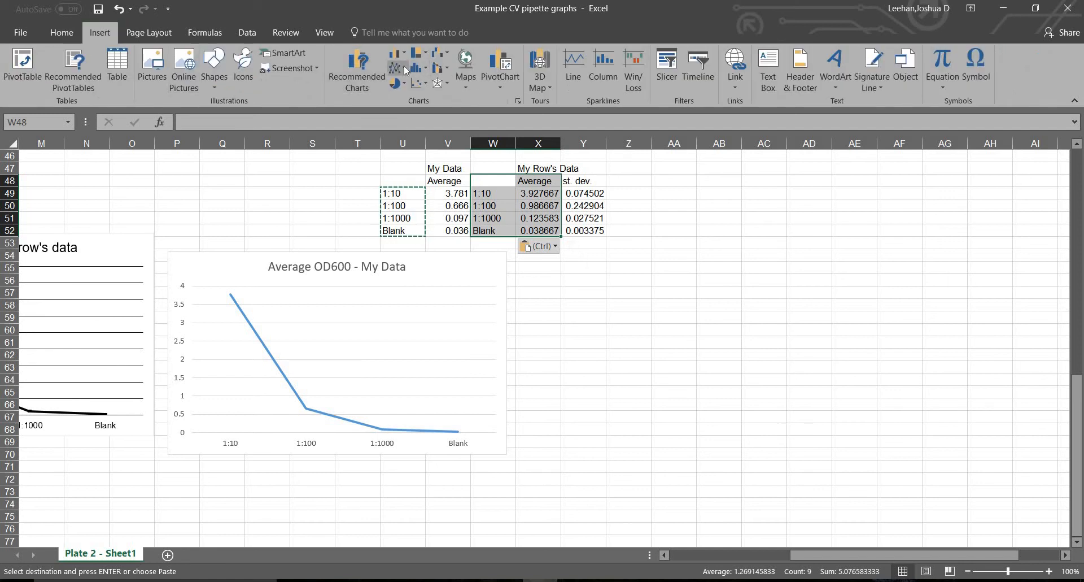
pyautogui.click(397, 67)
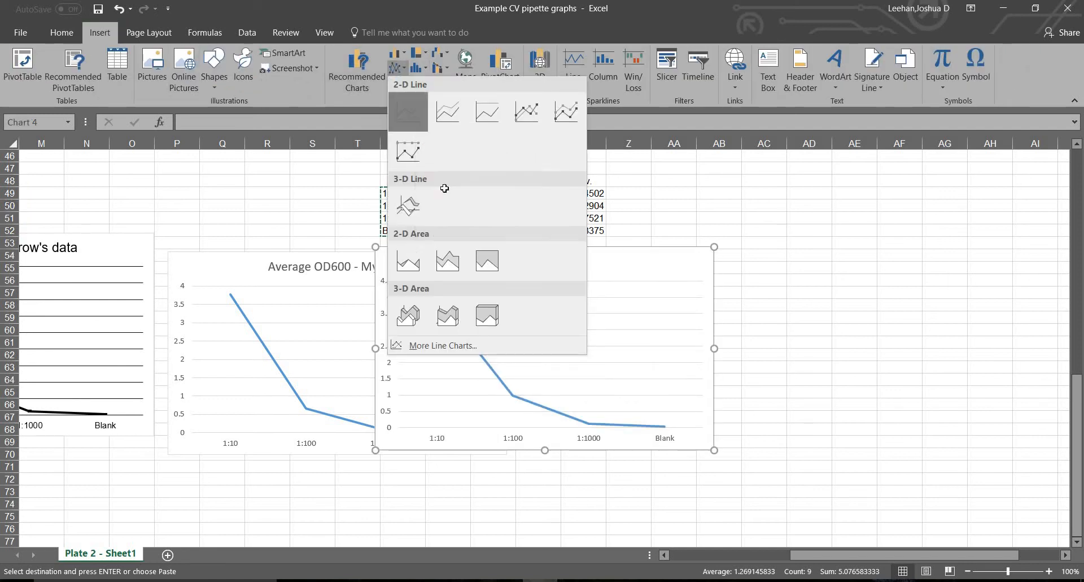
pyautogui.click(416, 110)
pyautogui.moveTo(450, 273); pyautogui.dragTo(600, 273)
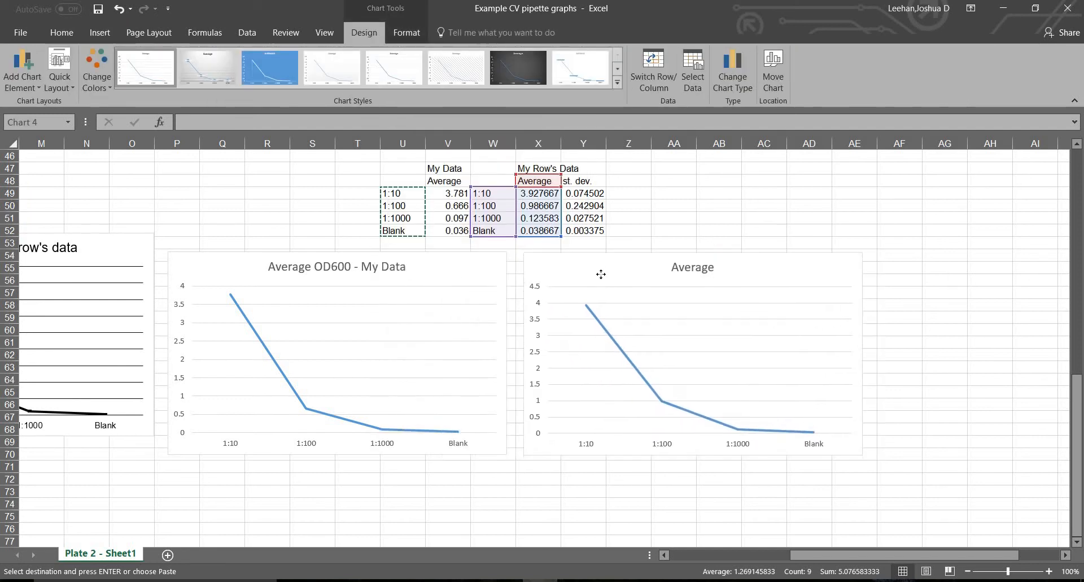
# Change the new chart's title to "Average OD 600 - My Row's Data".
pyautogui.click(700, 267)
pyautogui.click(715, 267)
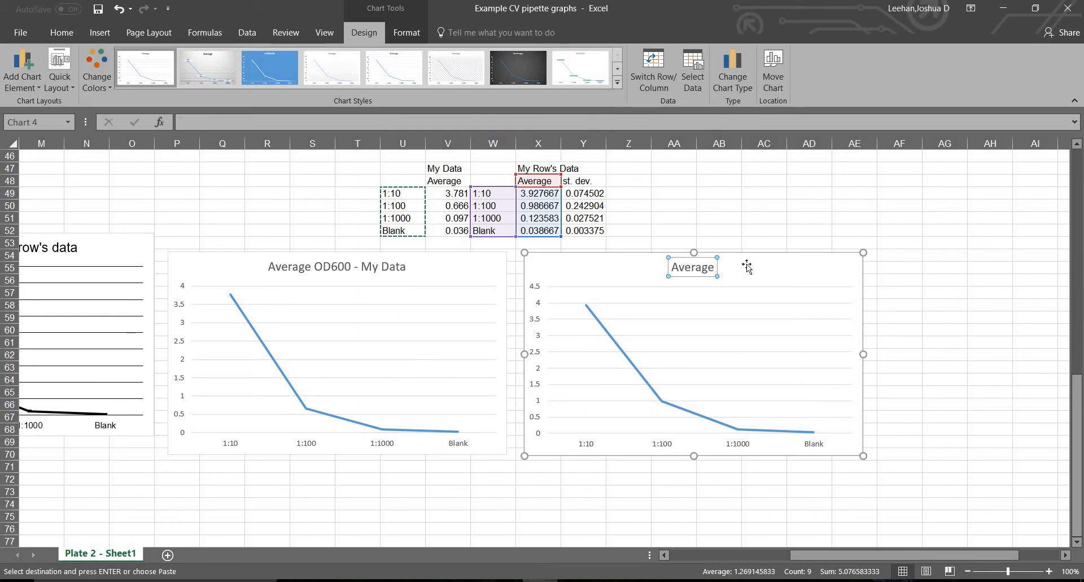
pyautogui.write('- OD600')
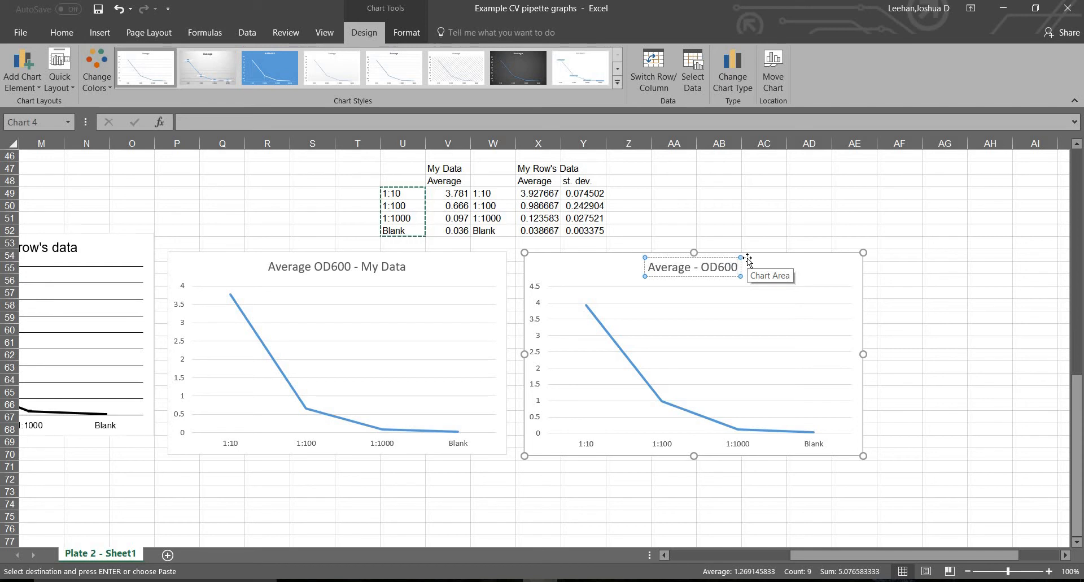
pyautogui.press('BackSpace')
pyautogui.press('BackSpace')
pyautogui.press('BackSpace')
pyautogui.press('BackSpace')
pyautogui.press('BackSpace')
pyautogui.press('BackSpace')
pyautogui.press('BackSpace')
pyautogui.press('BackSpace')
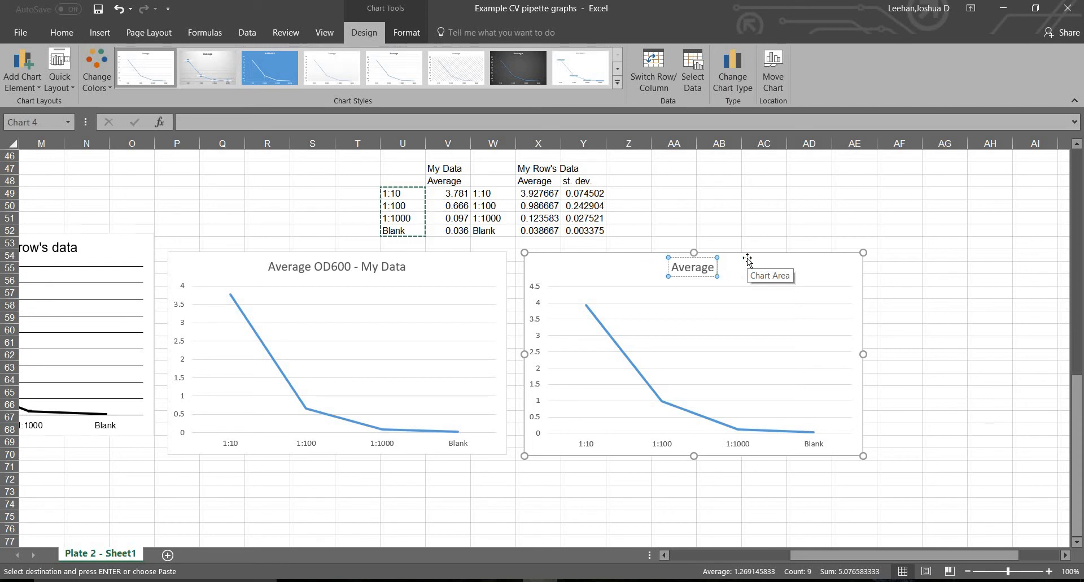
pyautogui.write('OD')
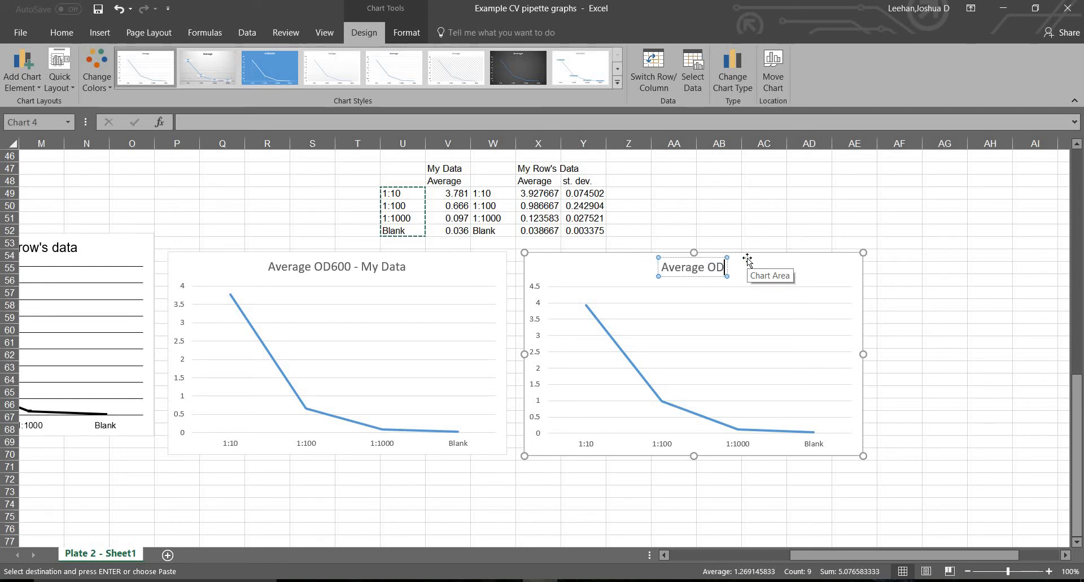
pyautogui.write(' 6000')
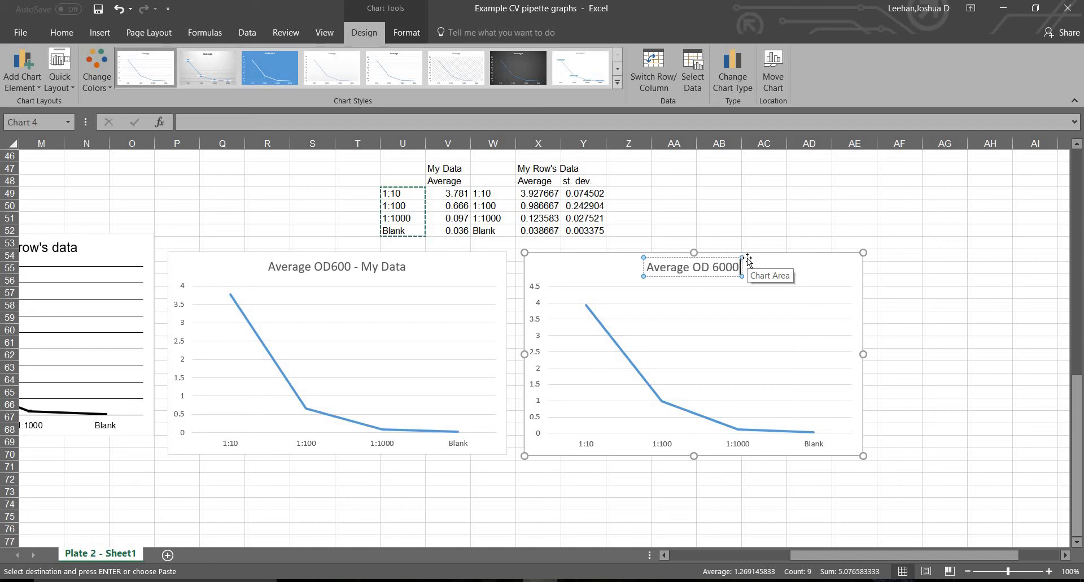
pyautogui.press('BackSpace')
pyautogui.write('=')
pyautogui.press('BackSpace')
pyautogui.write("- My Row's Data")
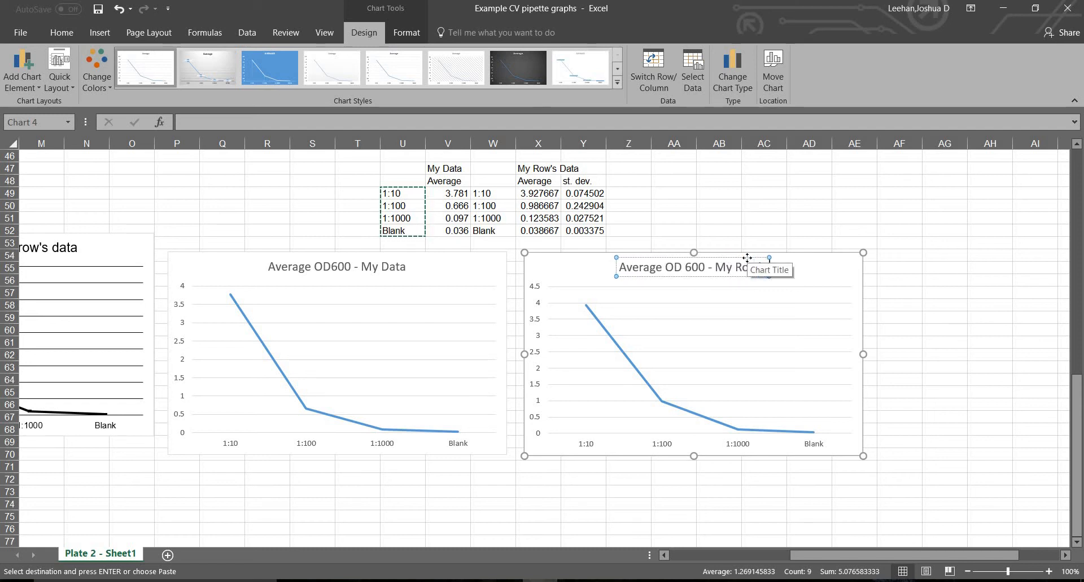
pyautogui.click(734, 242)
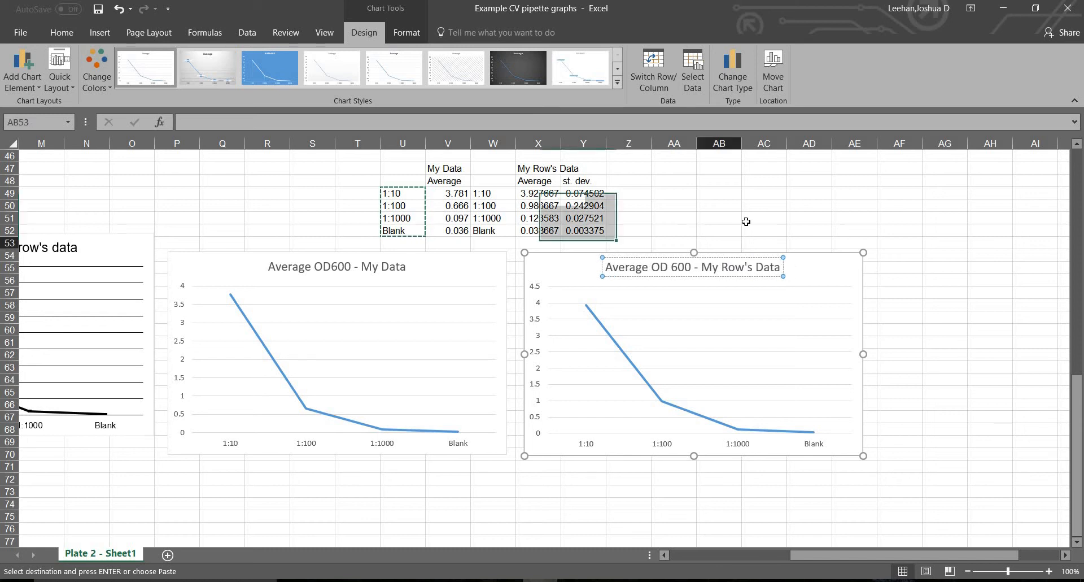
# Add error bars to the My Row's Data chart and open their detailed formatting options.
pyautogui.click(584, 294)
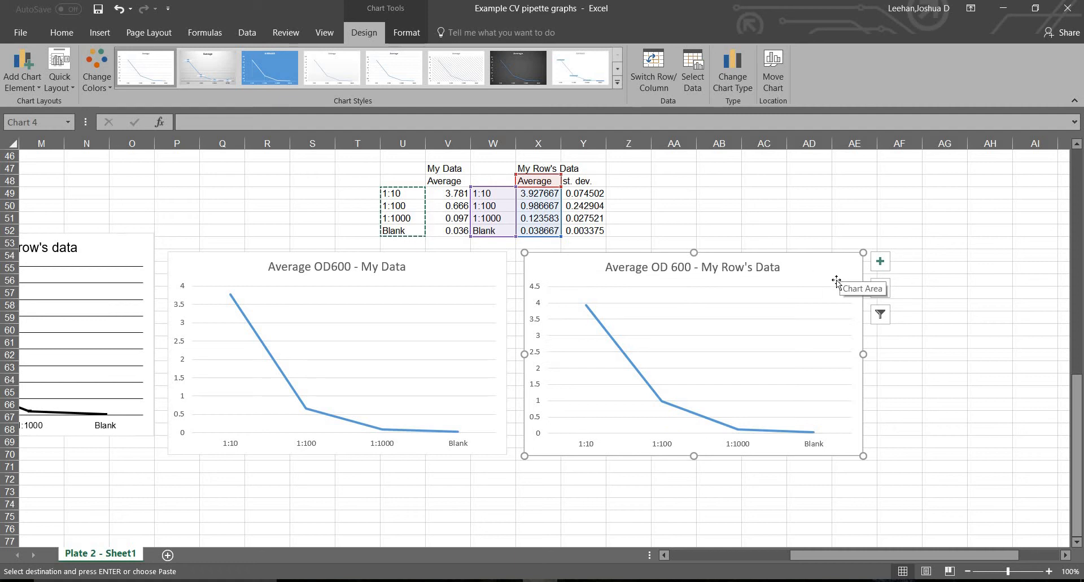
pyautogui.click(882, 262)
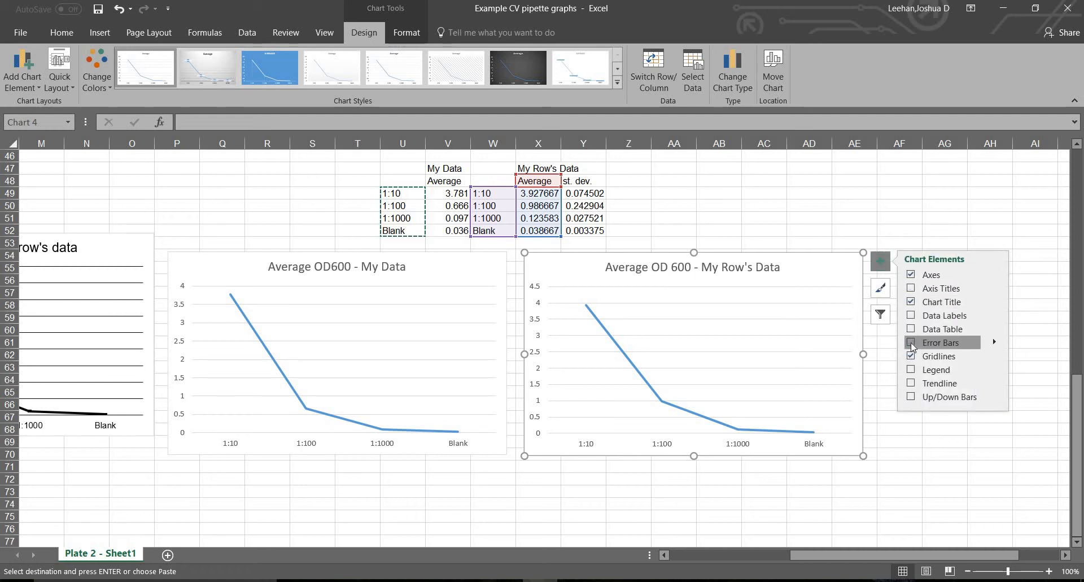
pyautogui.click(911, 342)
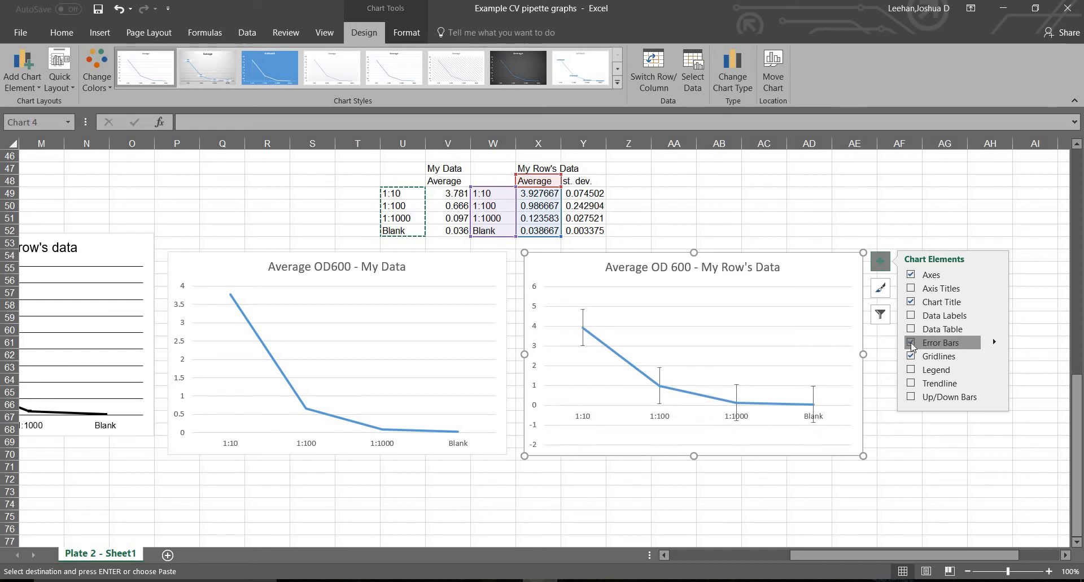
pyautogui.click(995, 343)
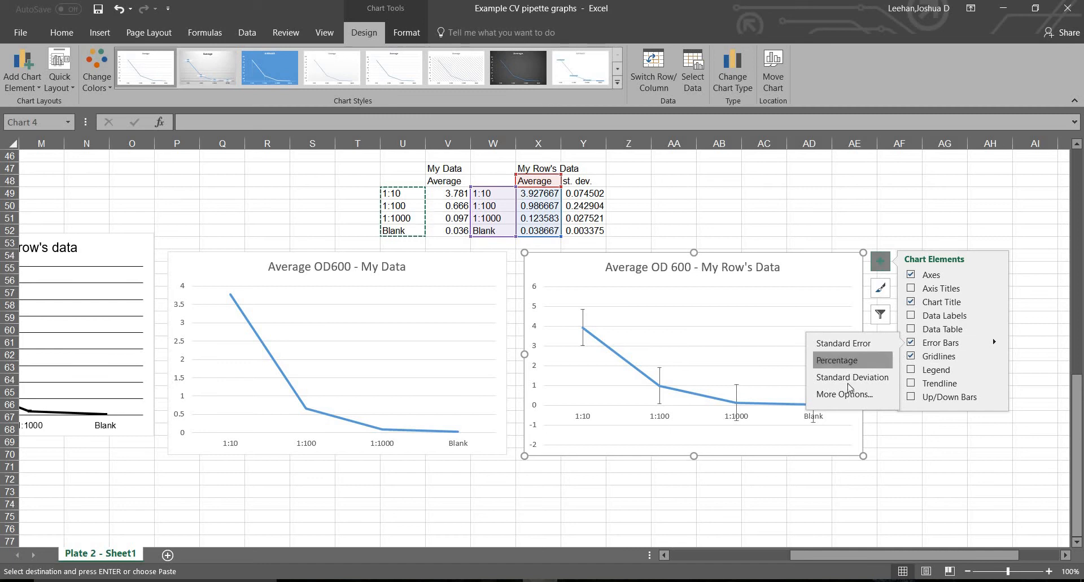
pyautogui.click(848, 393)
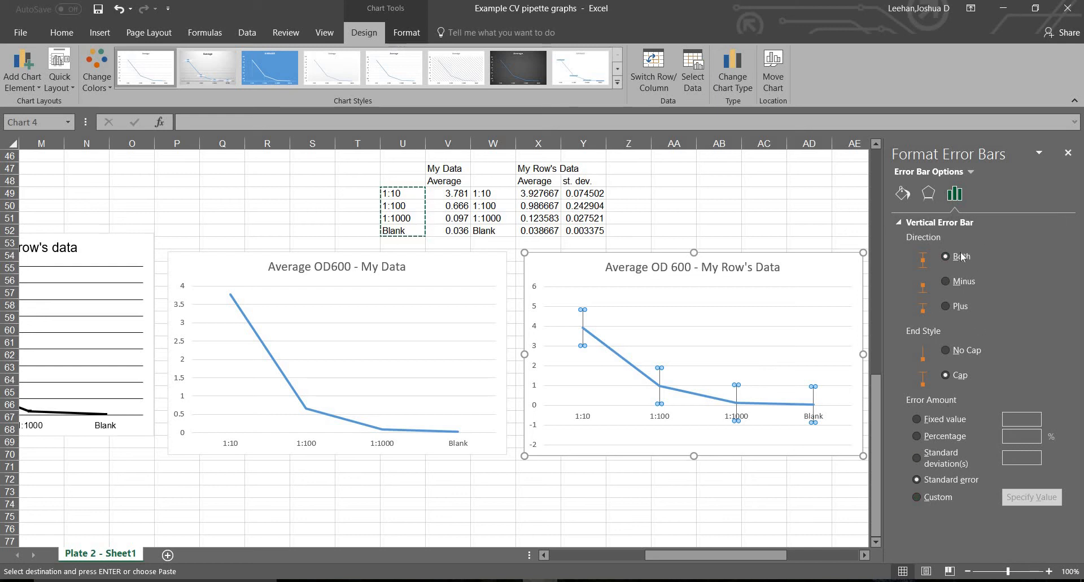
# Preview the Minus and Plus directions for the error bars and return the direction to Both.
pyautogui.click(946, 281)
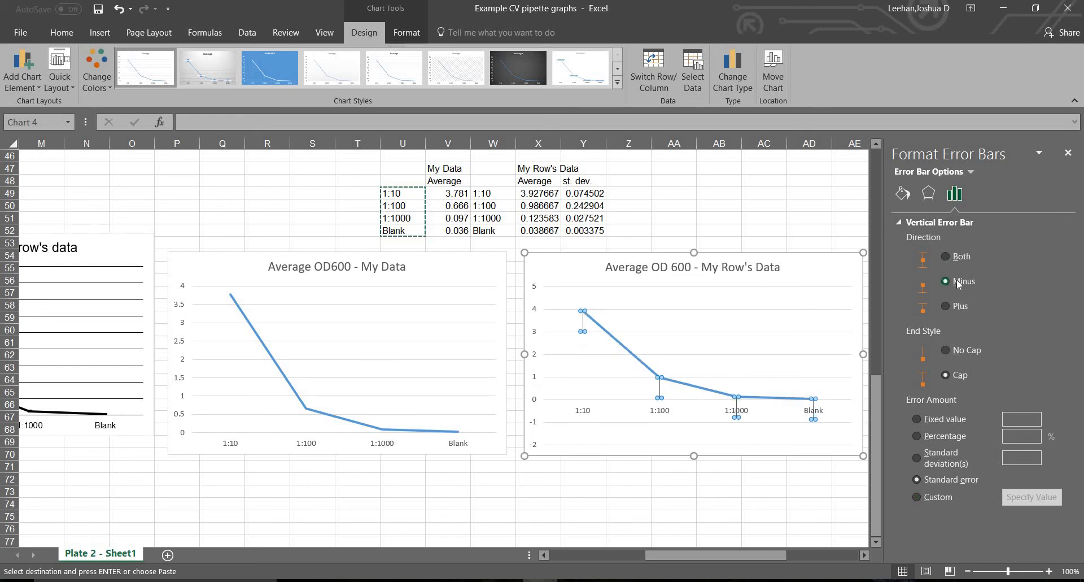
pyautogui.click(958, 306)
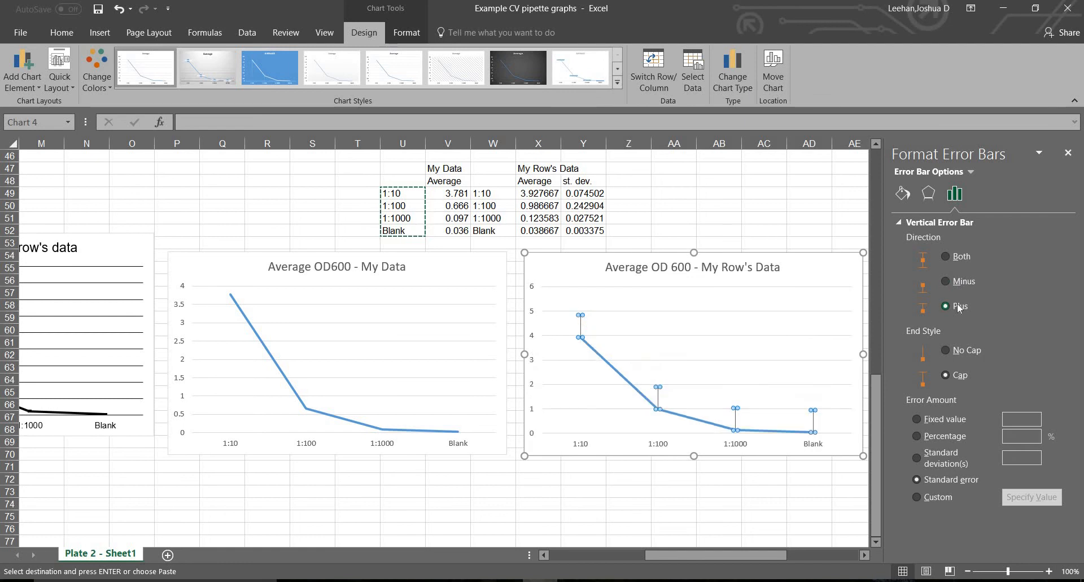
pyautogui.click(963, 258)
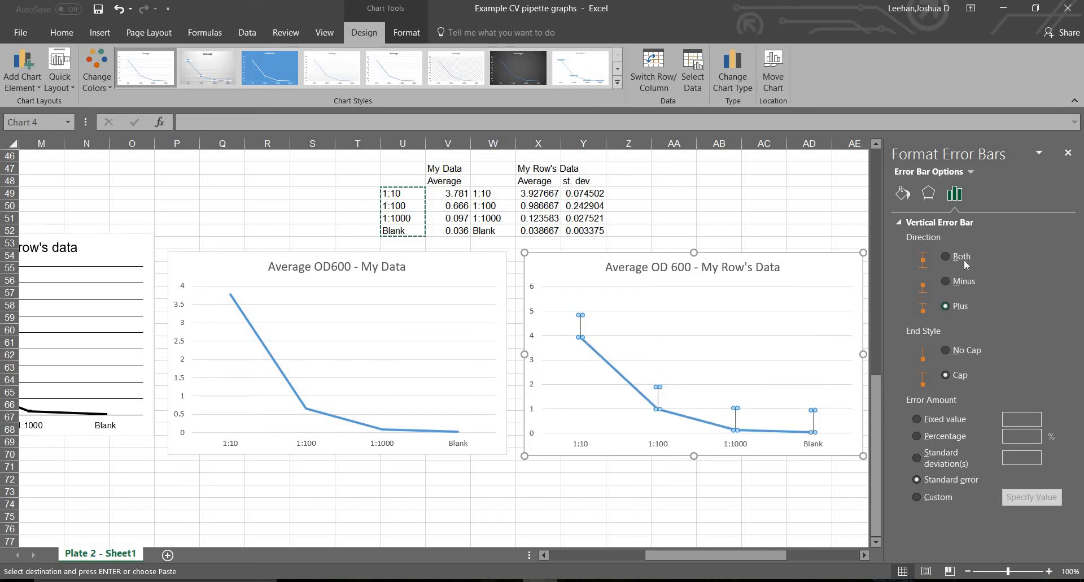
pyautogui.click(961, 351)
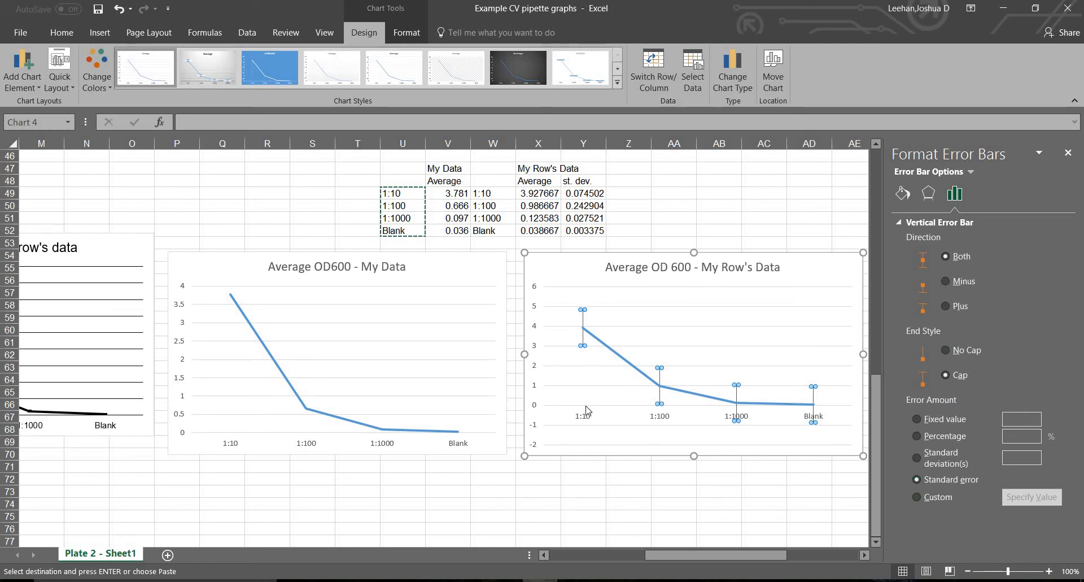
# Set the custom positive and negative error values to the standard deviations in Y49:Y52 and close the error bar formatting.
pyautogui.click(945, 501)
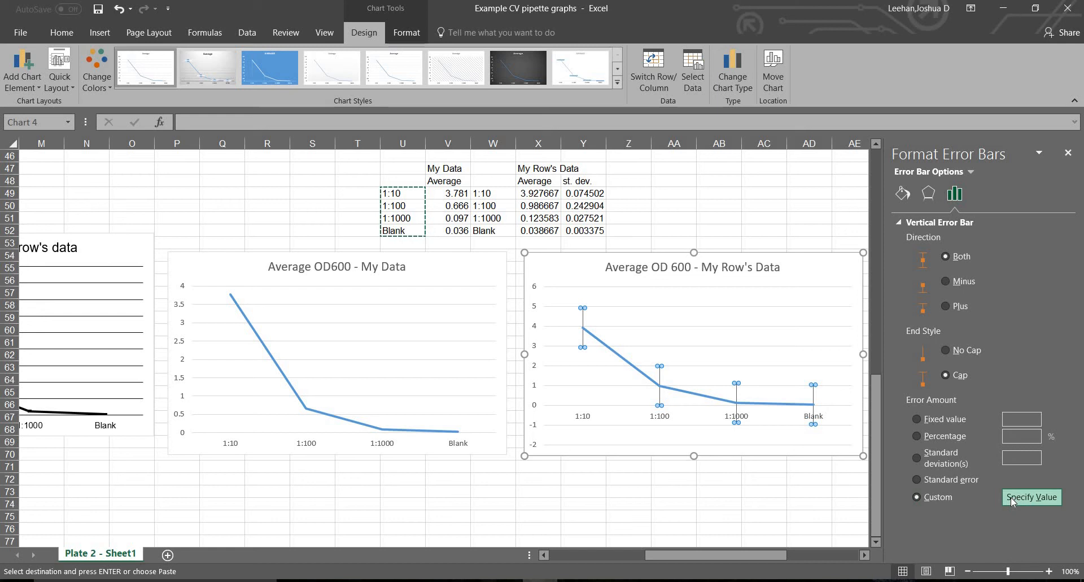
pyautogui.click(1011, 500)
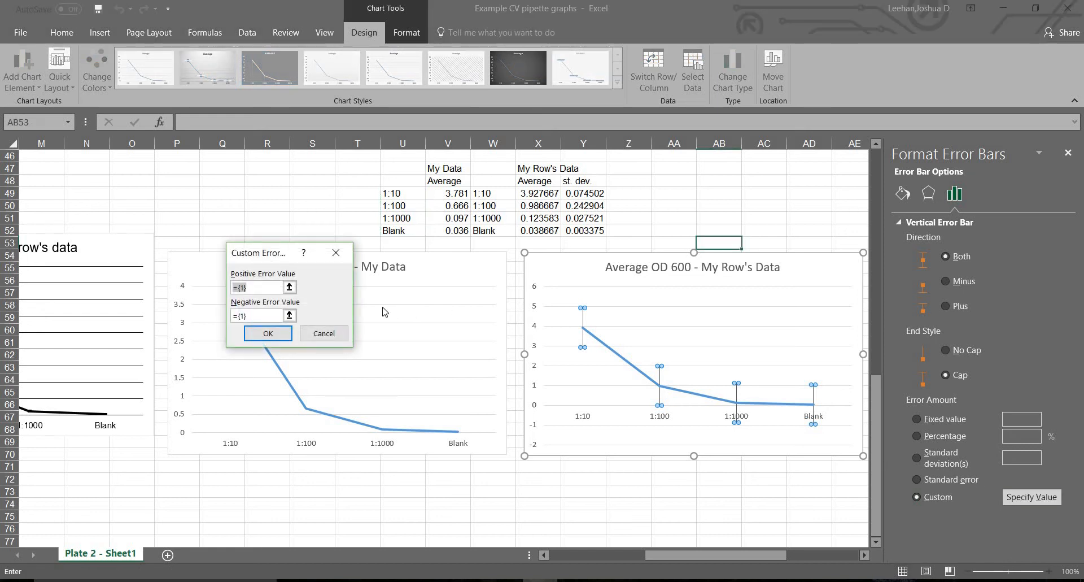
pyautogui.press('BackSpace')
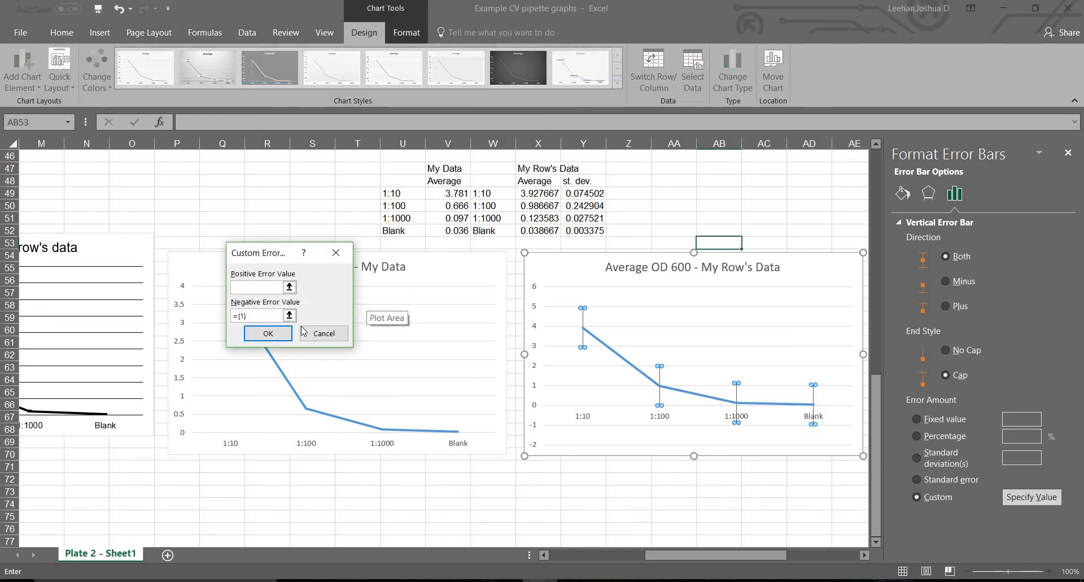
pyautogui.click(261, 315)
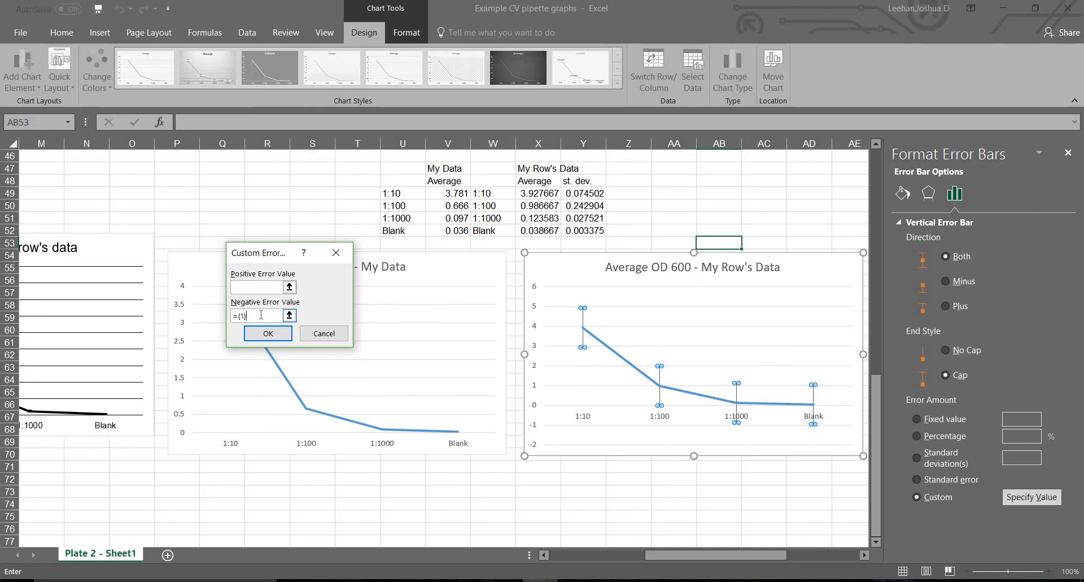
pyautogui.moveTo(261, 315); pyautogui.dragTo(182, 315)
pyautogui.press('BackSpace')
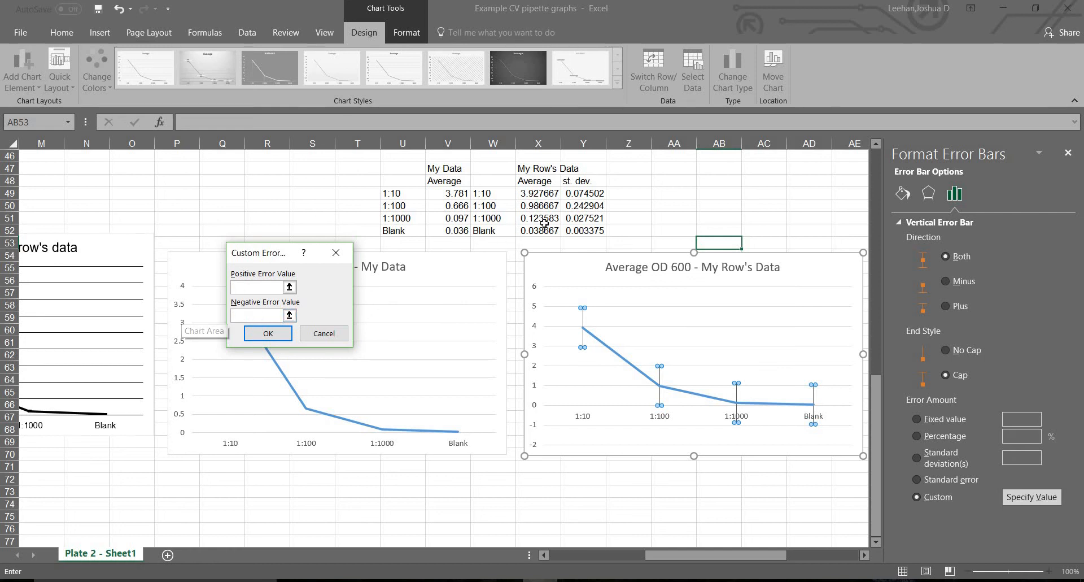
pyautogui.moveTo(581, 193); pyautogui.dragTo(581, 230)
pyautogui.click(259, 287)
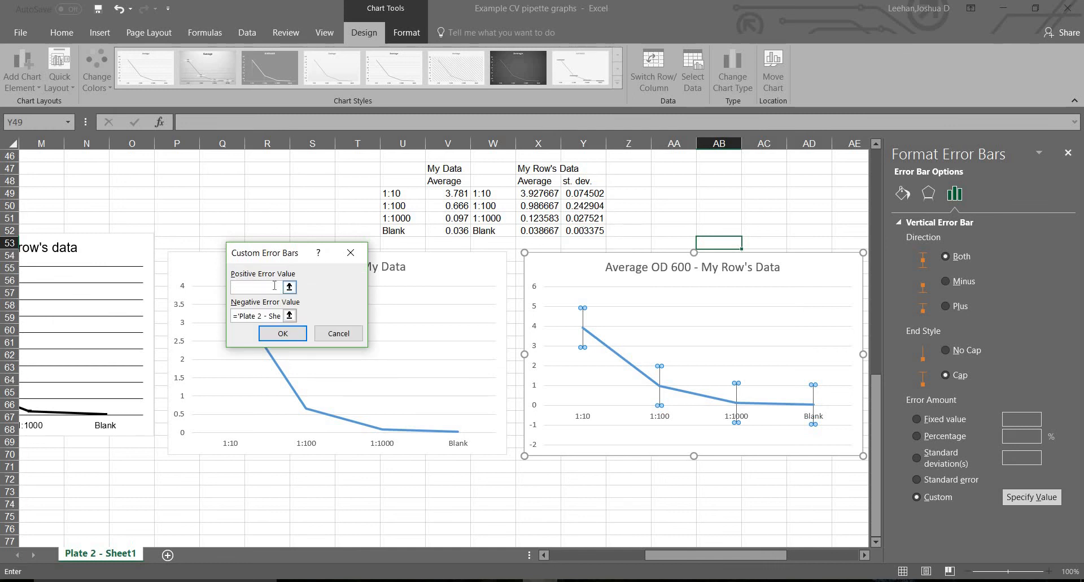
pyautogui.moveTo(582, 193); pyautogui.dragTo(581, 230)
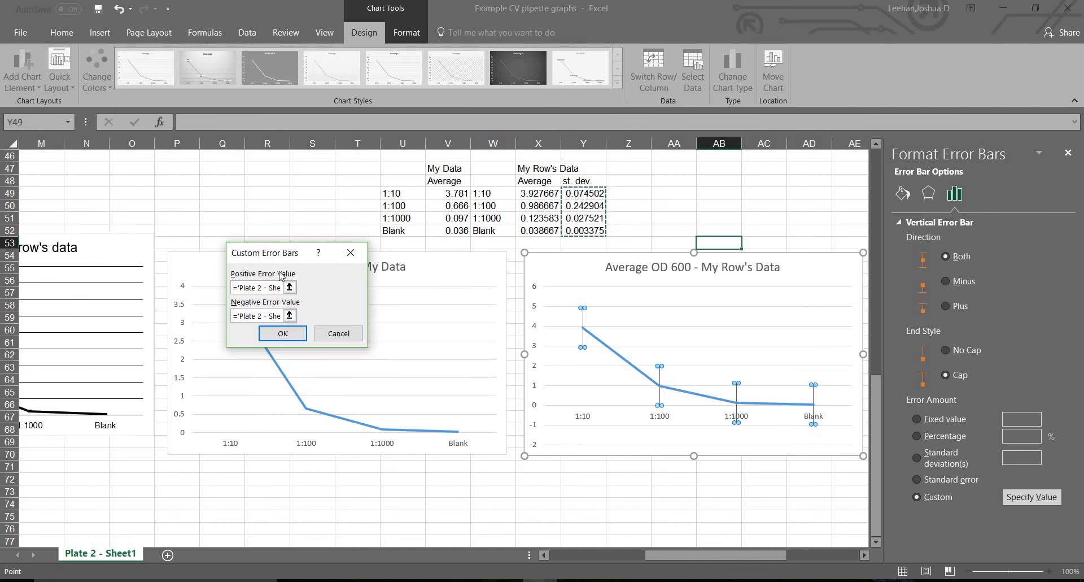
pyautogui.click(286, 333)
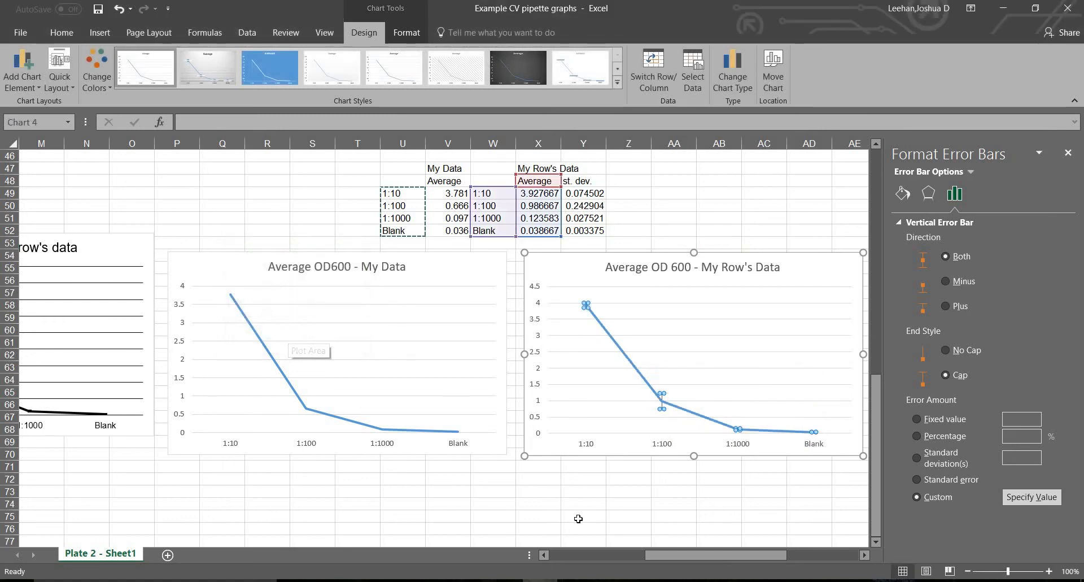
pyautogui.click(582, 515)
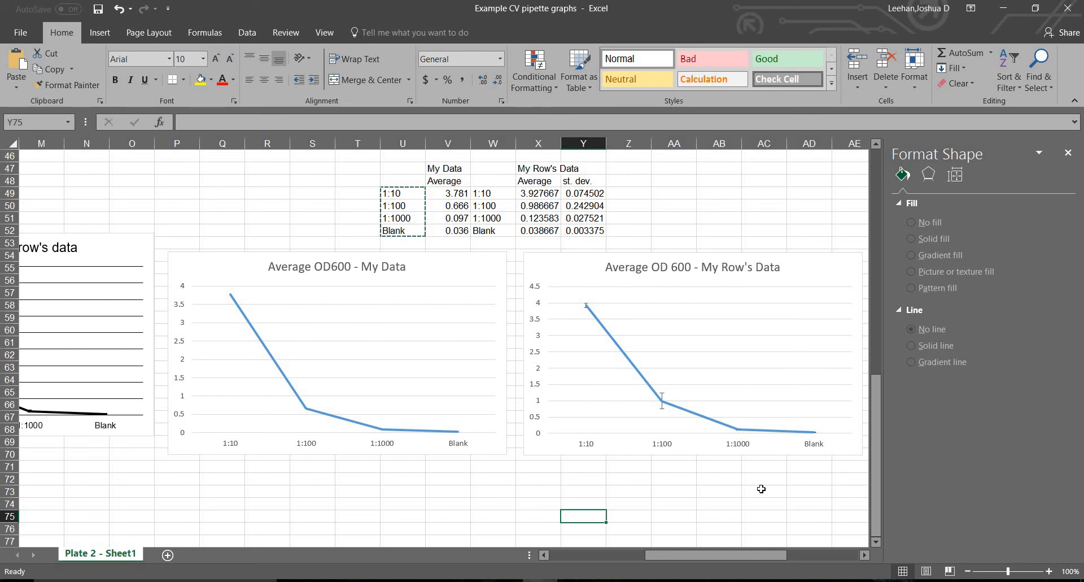
pyautogui.moveTo(712, 554); pyautogui.dragTo(847, 395)
pyautogui.click(1068, 152)
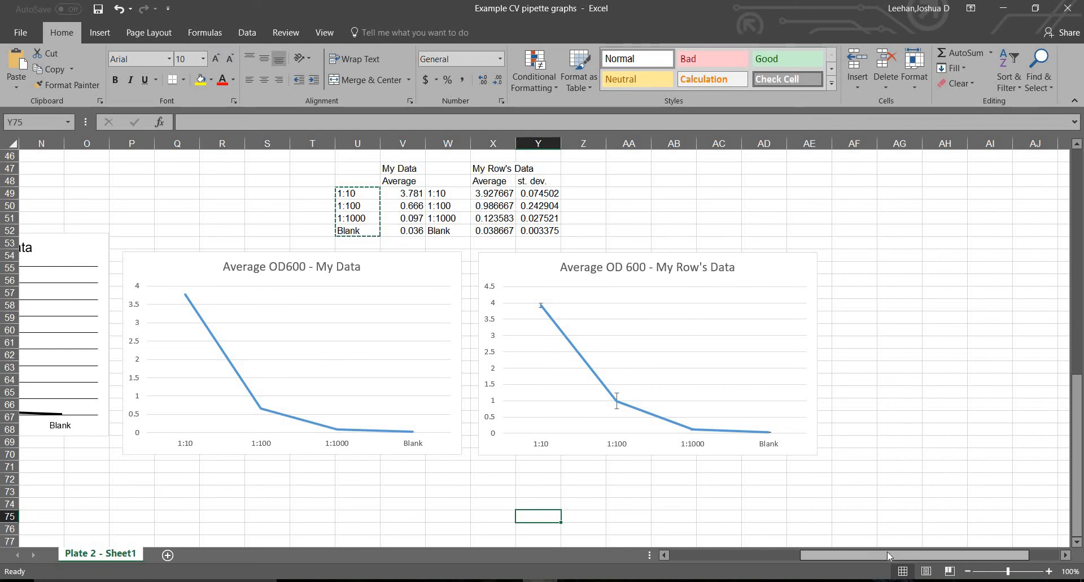
pyautogui.moveTo(887, 552)
pyautogui.mouseDown()
pyautogui.moveTo(720, 543)
pyautogui.moveTo(884, 539)
pyautogui.mouseUp()
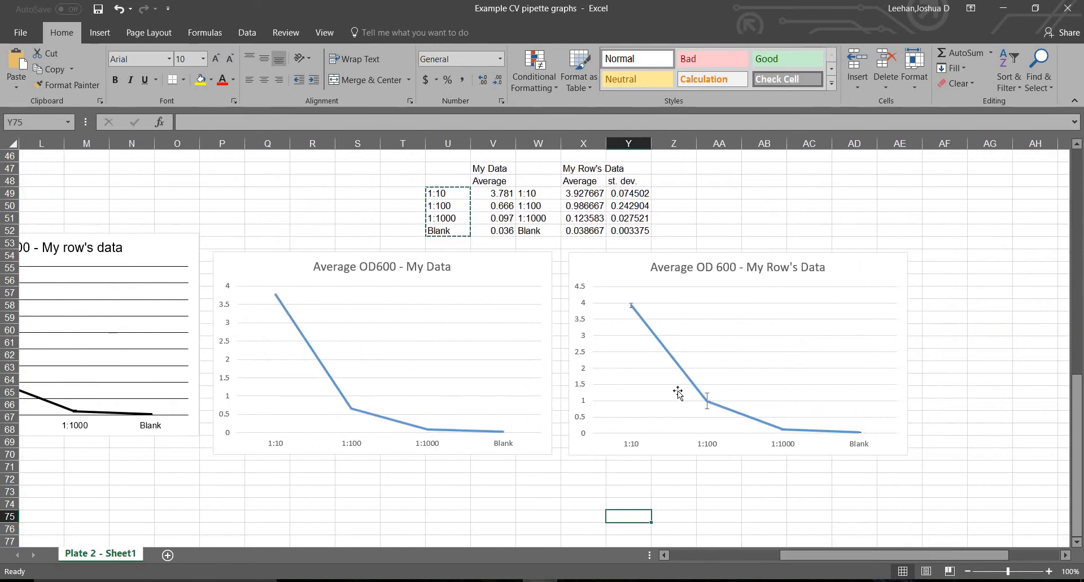